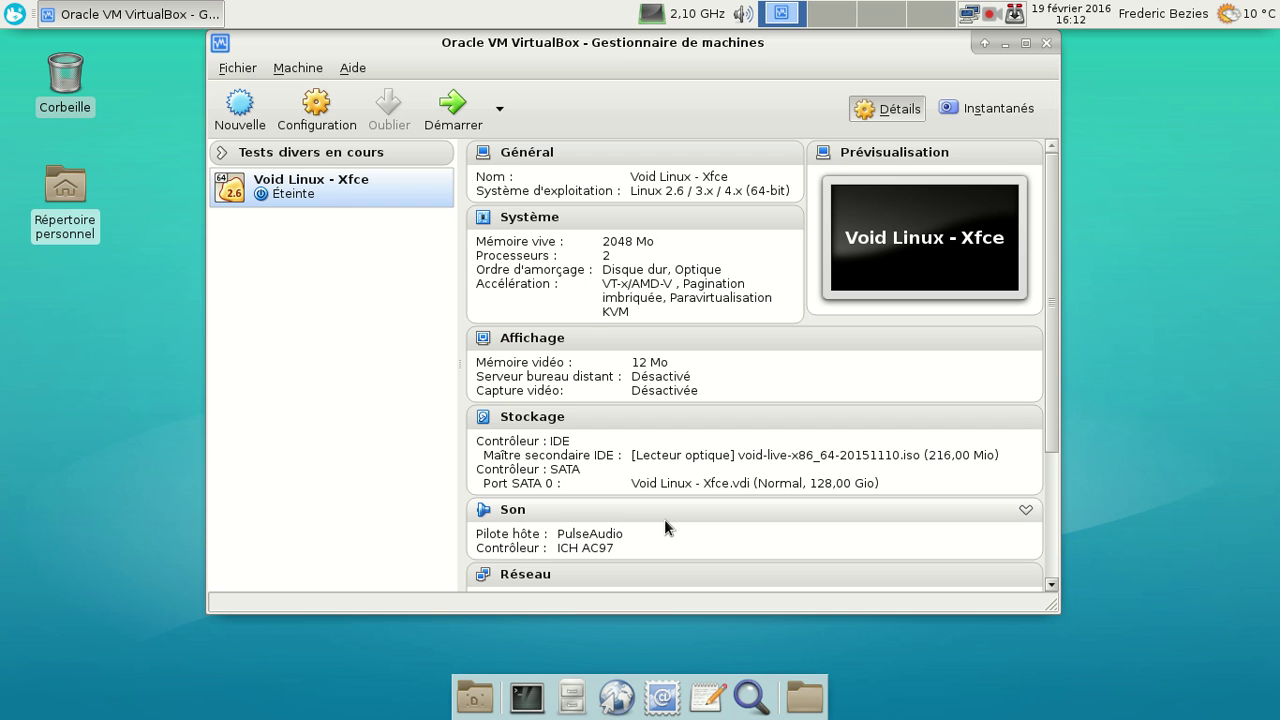
Step: Start the Void Linux - Xfce virtual machine, log in with the account password and dismiss the network connection notification
{"action": "left_click", "coordinate": [453, 105]}
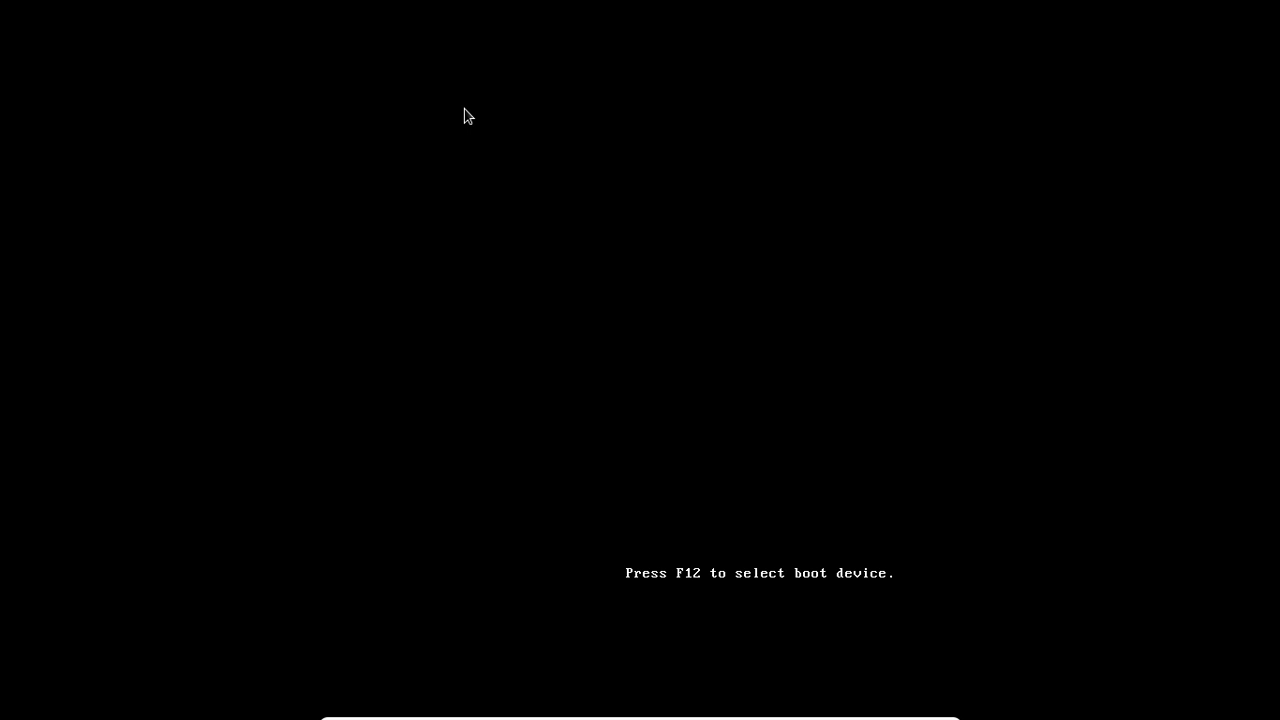
{"action": "key", "text": "Return"}
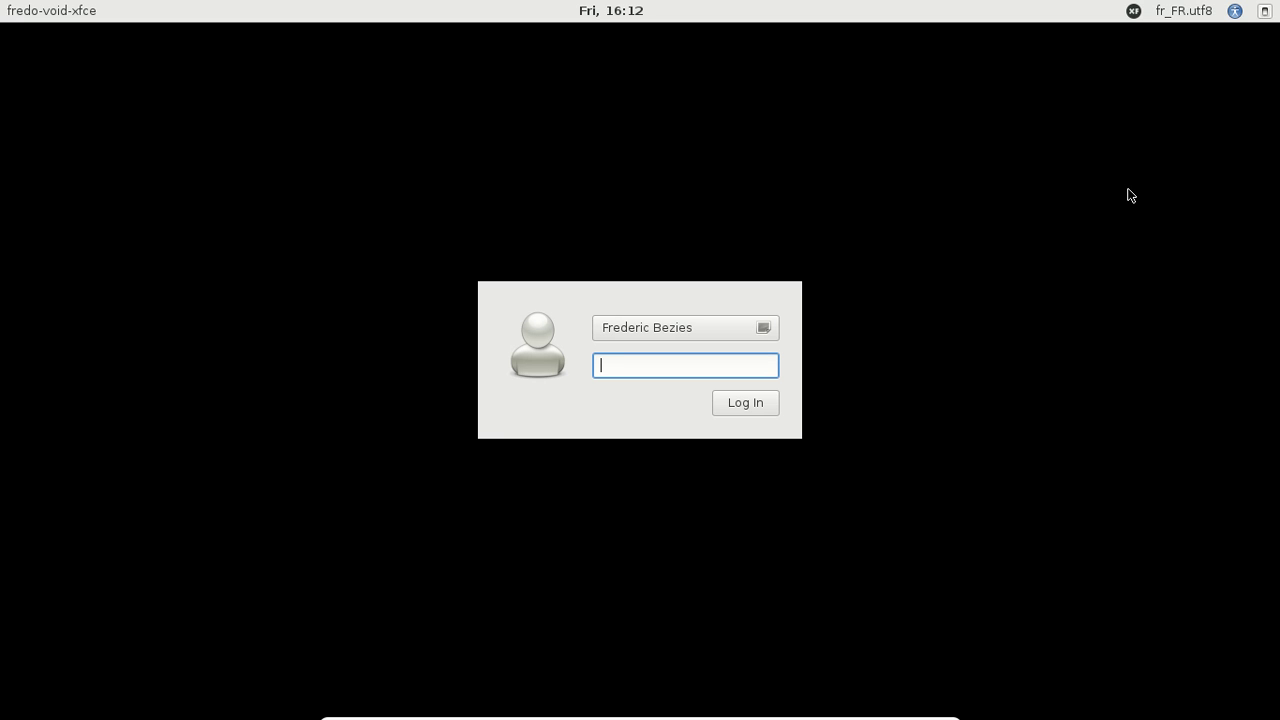
{"action": "type", "text": "*********"}
{"action": "key", "text": "Return"}
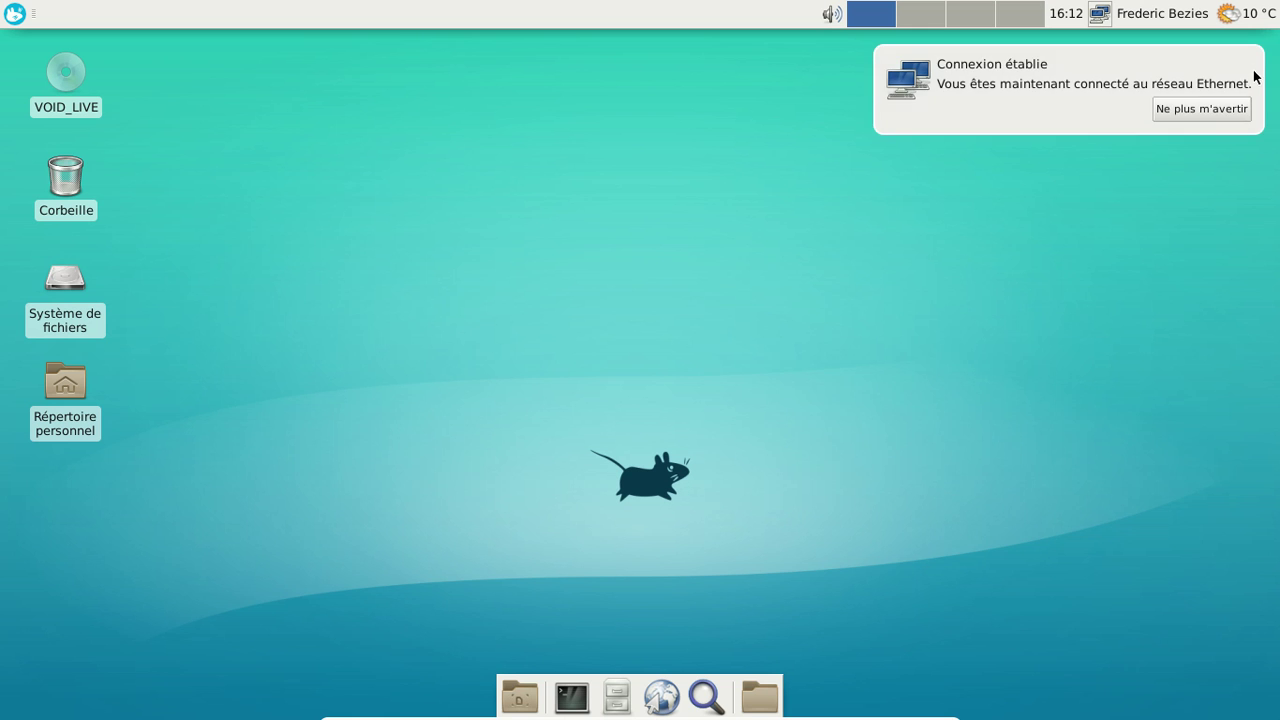
{"action": "left_click", "coordinate": [1253, 77]}
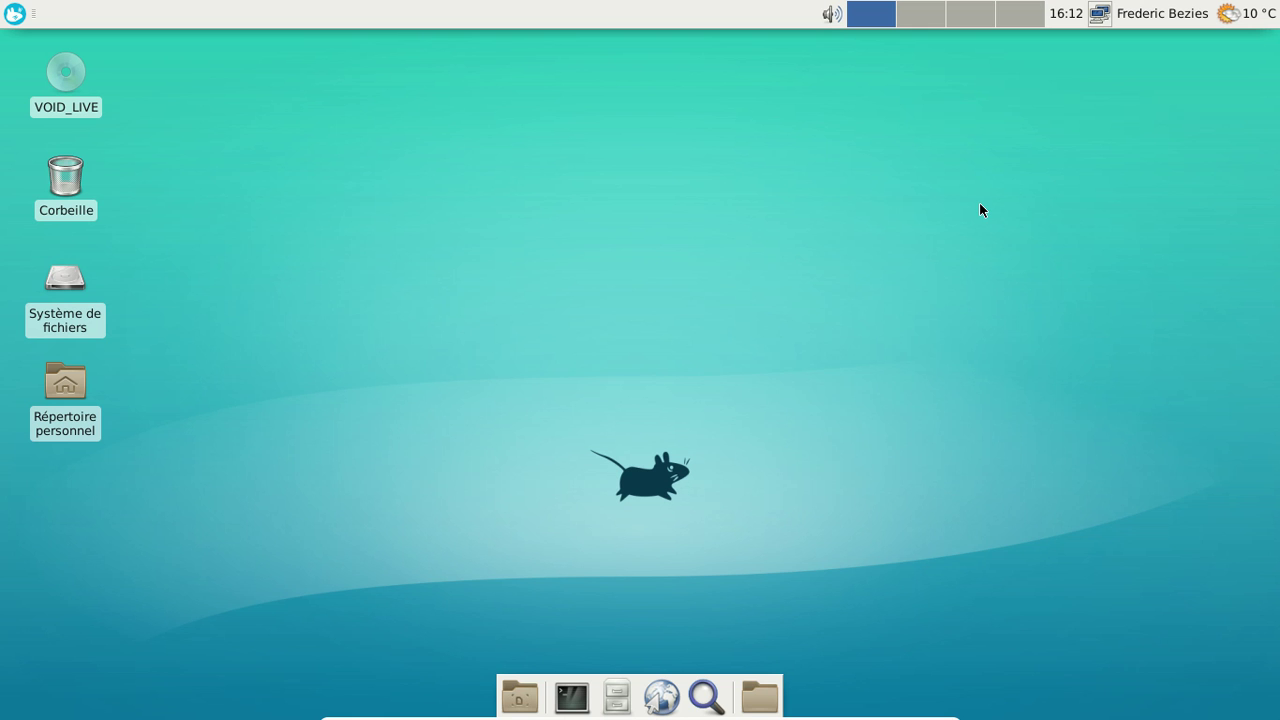
Step: Search the applications for "about", view the Xfce desktop environment information, and close it
{"action": "left_click", "coordinate": [14, 14]}
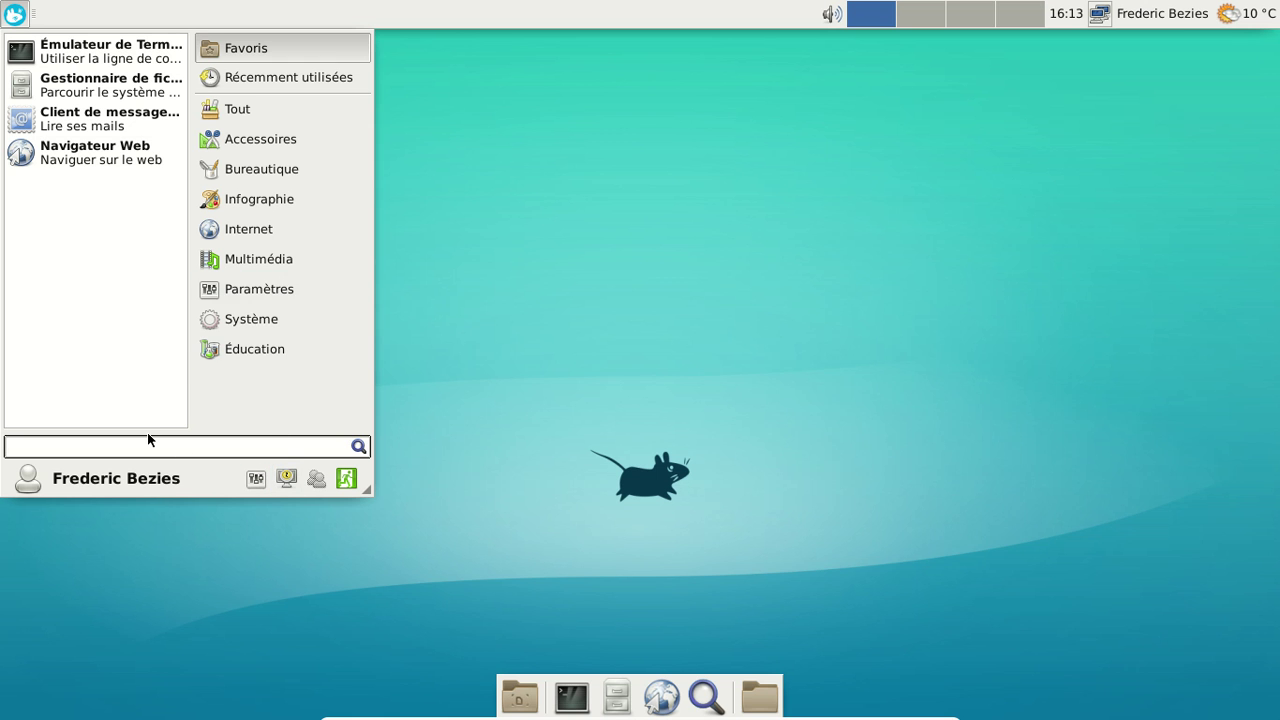
{"action": "type", "text": "about"}
{"action": "key", "text": "Return"}
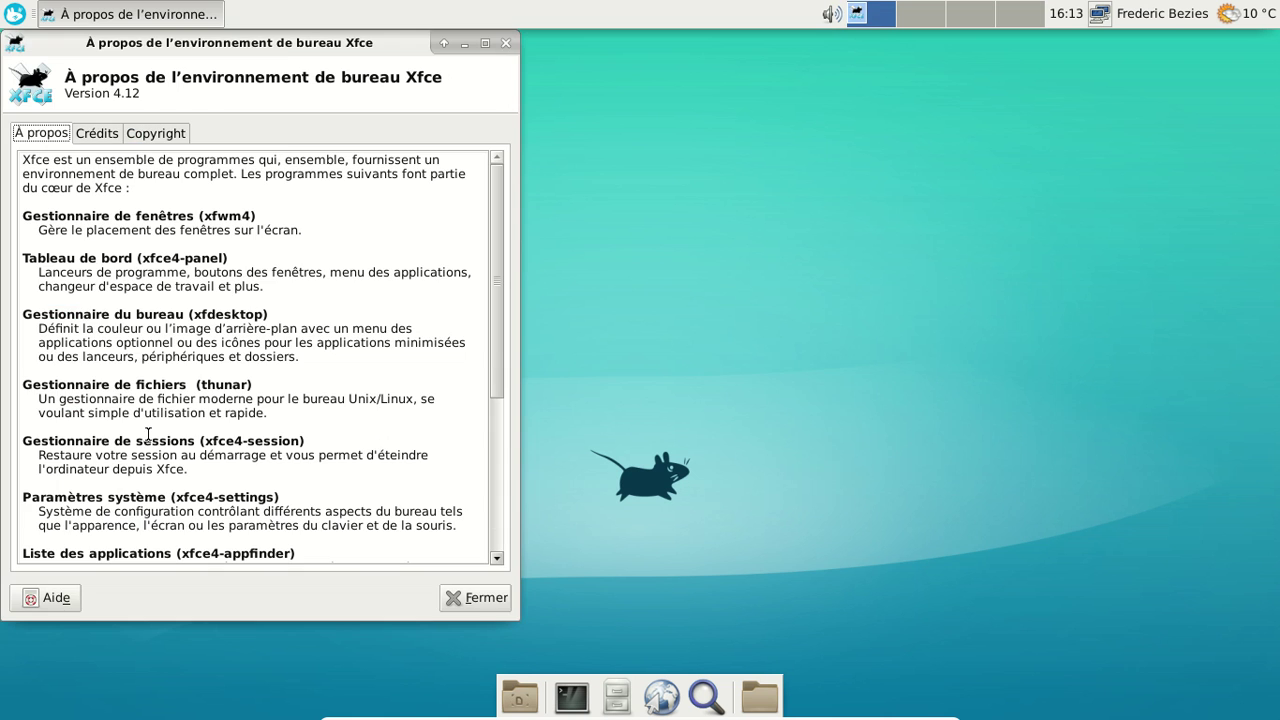
{"action": "left_click_drag", "start_coordinate": [303, 44], "coordinate": [610, 44]}
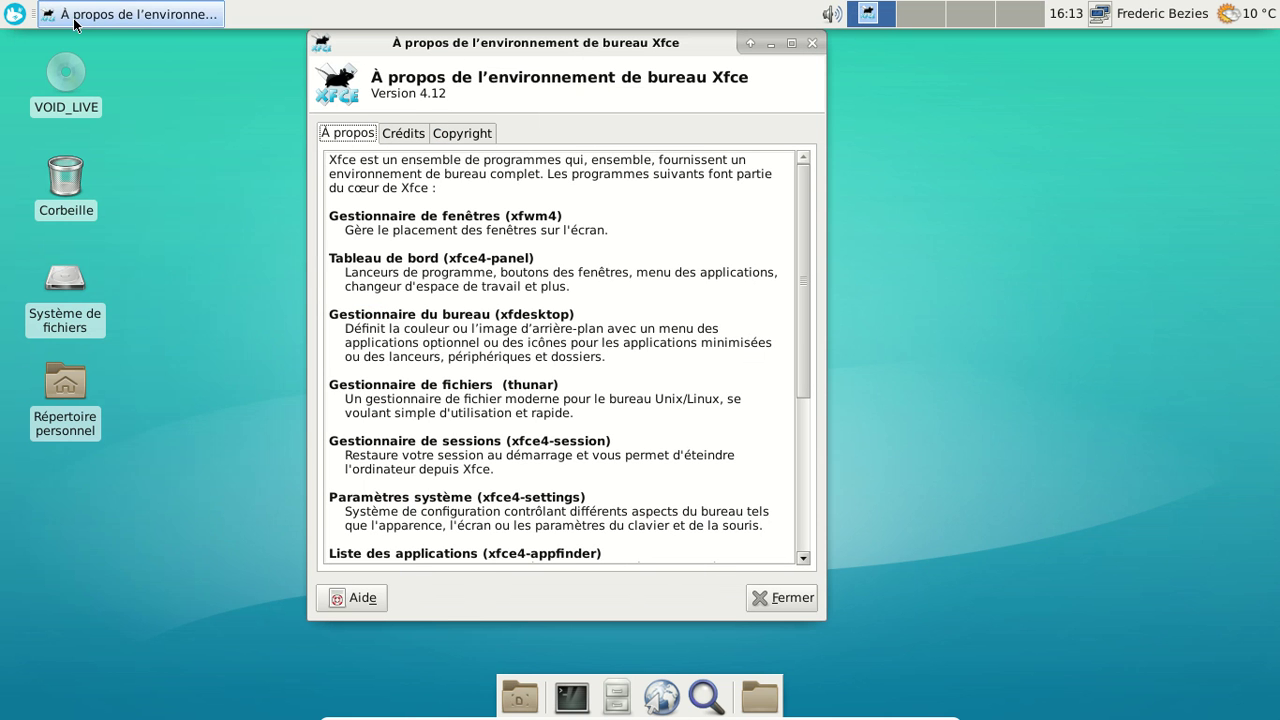
{"action": "left_click", "coordinate": [810, 43]}
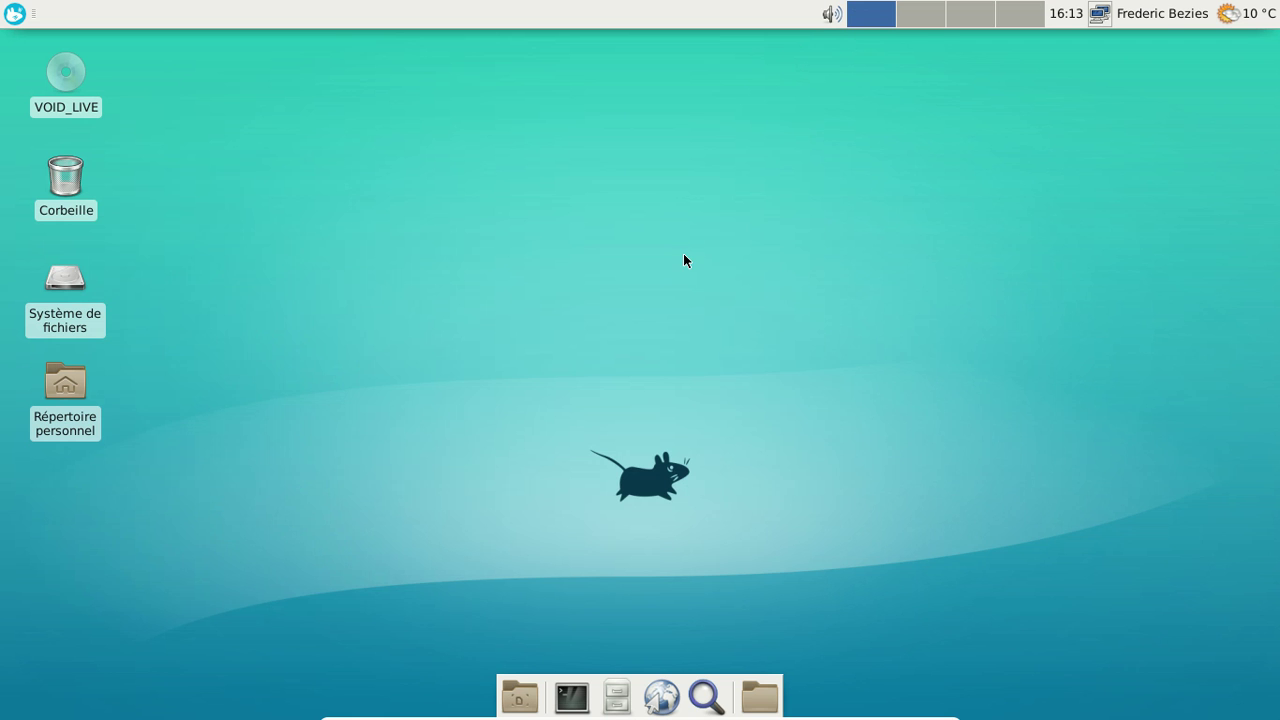
Step: Open the file manager on the home folder and move its window toward the middle of the desktop
{"action": "left_click", "coordinate": [619, 692]}
{"action": "left_click_drag", "start_coordinate": [333, 45], "coordinate": [620, 68]}
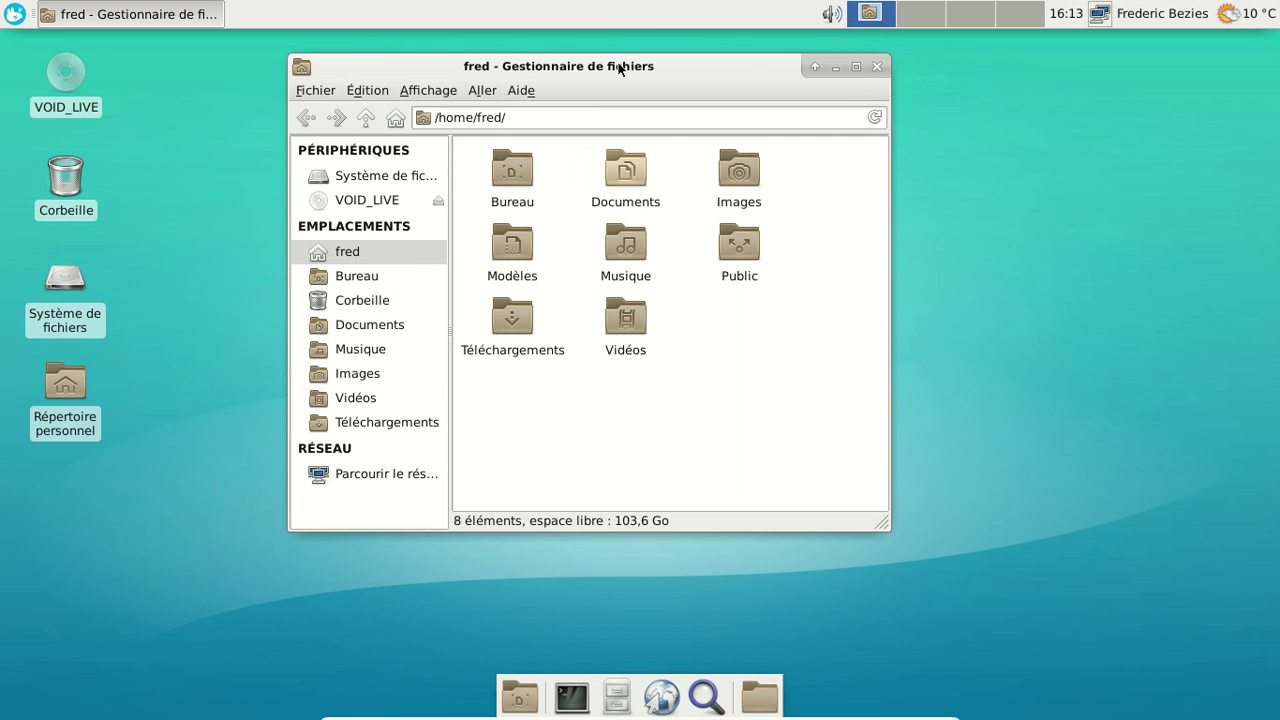
{"action": "left_click", "coordinate": [14, 14]}
{"action": "left_click", "coordinate": [14, 14]}
Step: Run uname -a and df -h in a terminal to check the kernel and disk usage, and close the terminal
{"action": "left_click", "coordinate": [571, 697]}
{"action": "type", "text": "uname -a"}
{"action": "key", "text": "Return"}
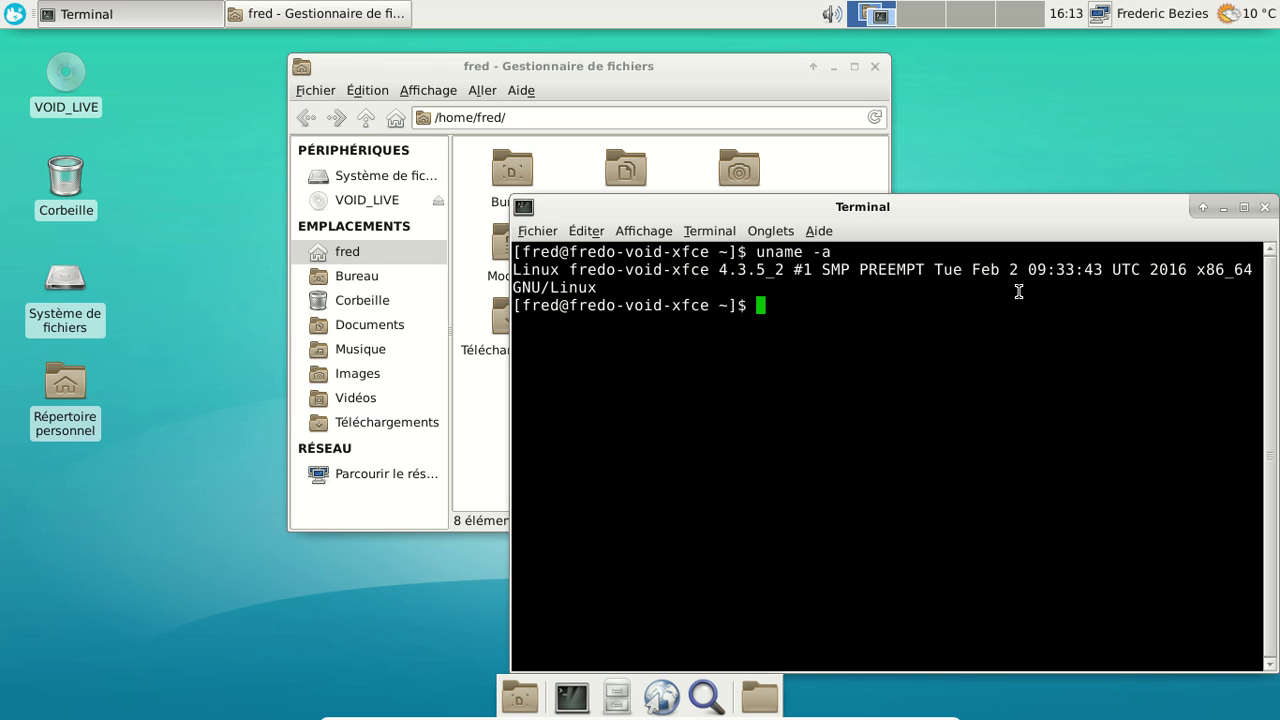
{"action": "type", "text": "df -h"}
{"action": "key", "text": "Return"}
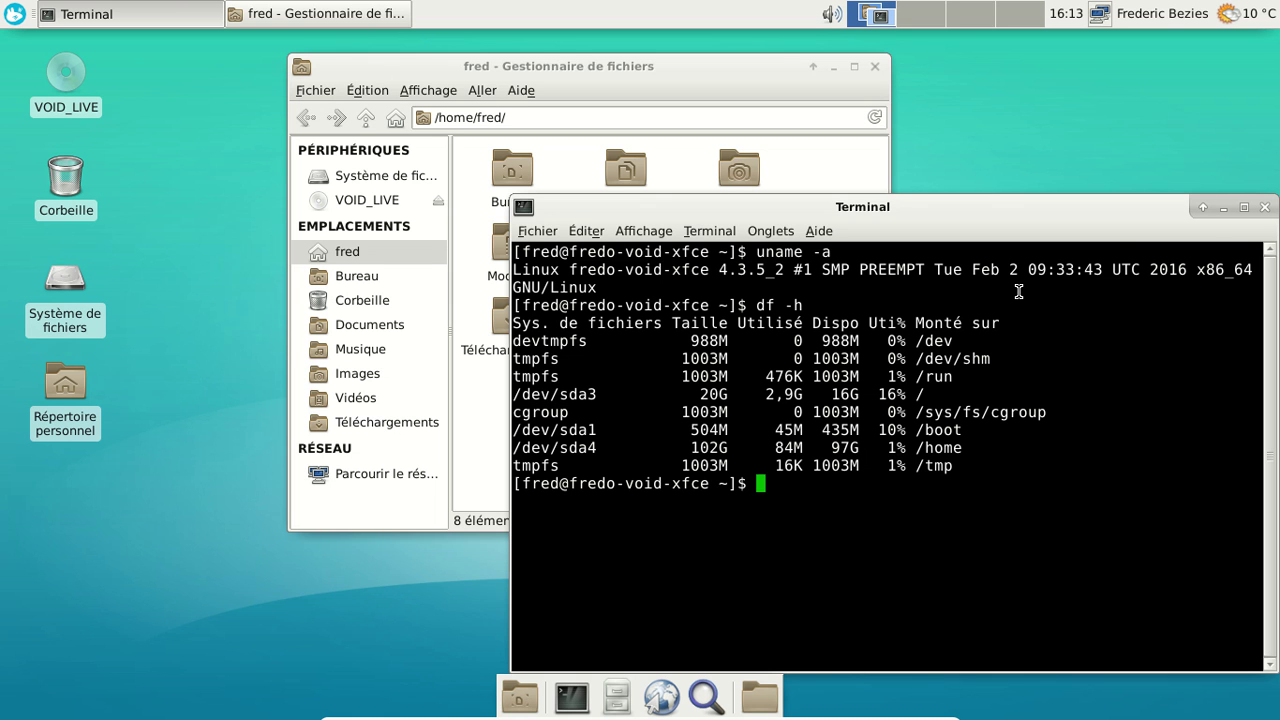
{"action": "left_click", "coordinate": [1265, 207]}
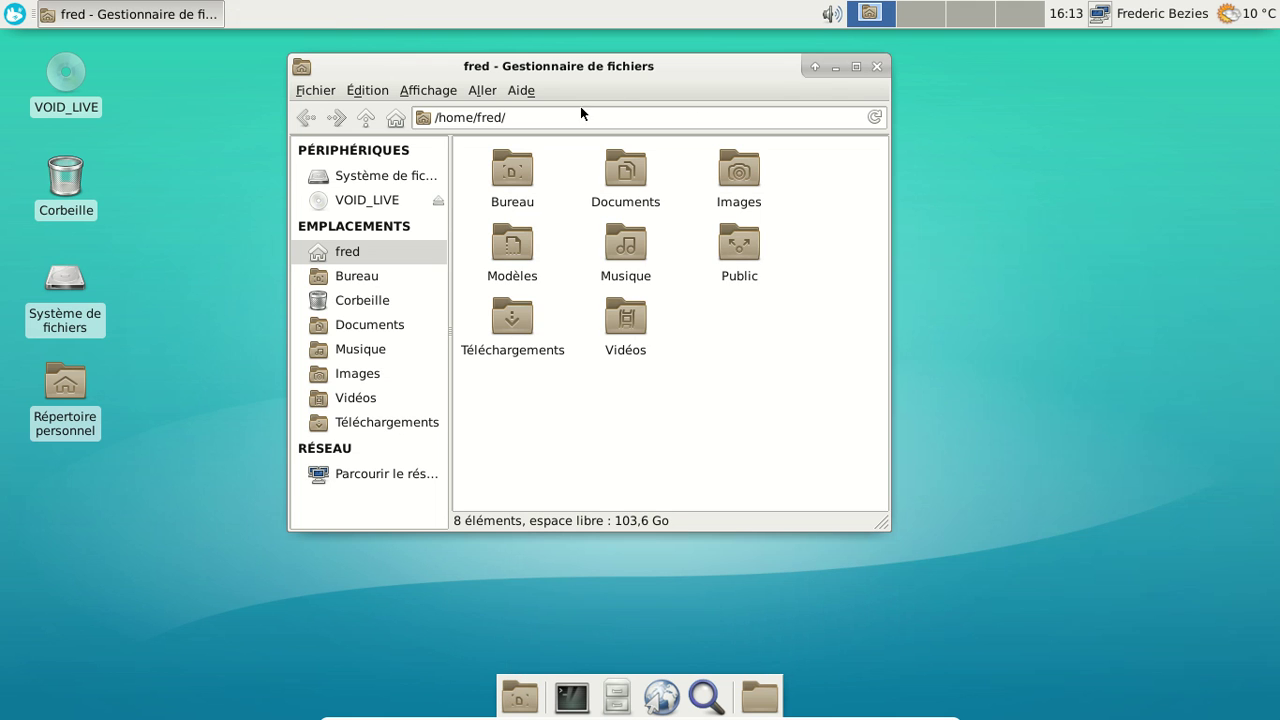
Step: Launch LibreOffice 5.0 Writer, closing the file manager while it loads, and close the blank document
{"action": "left_click", "coordinate": [16, 16]}
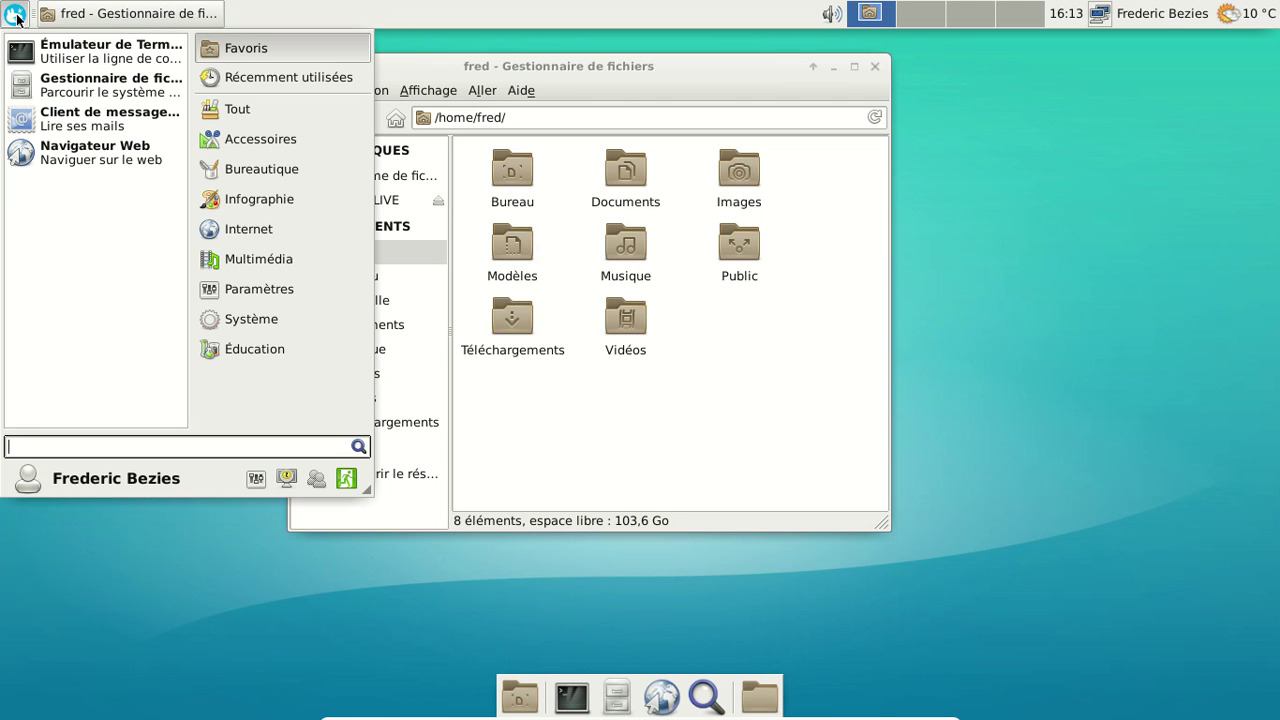
{"action": "left_click", "coordinate": [287, 172]}
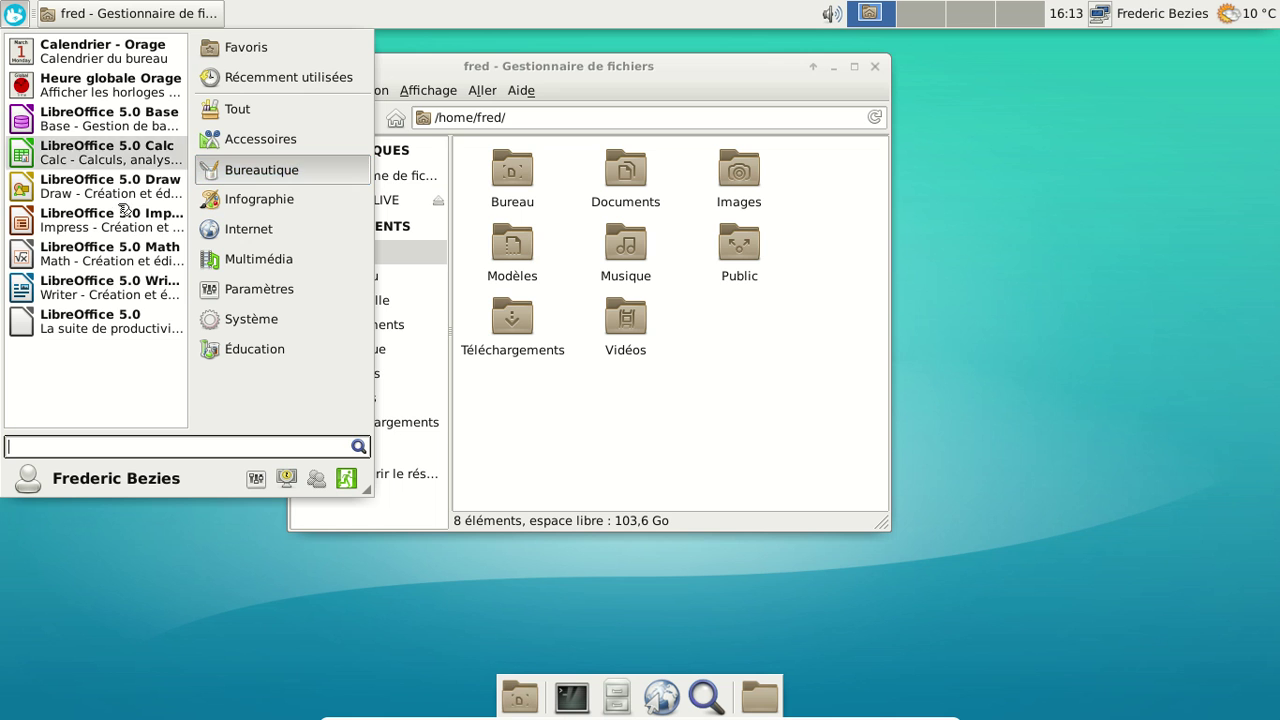
{"action": "left_click", "coordinate": [113, 292]}
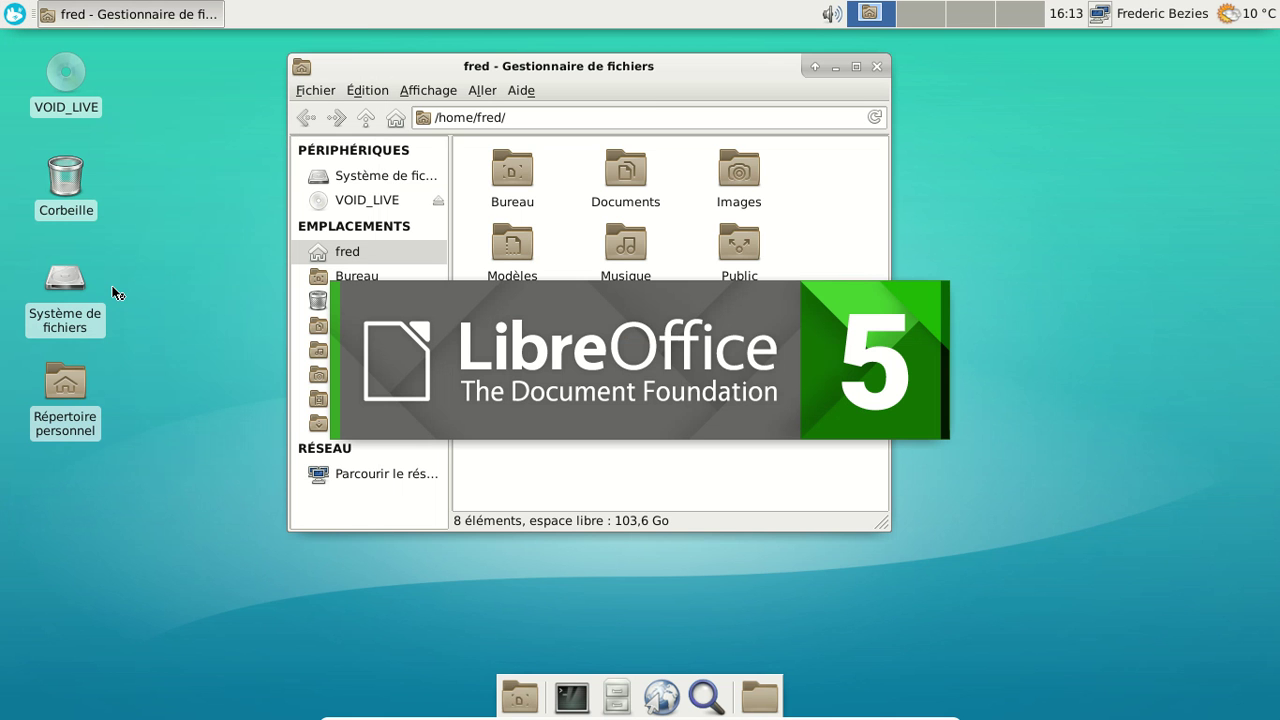
{"action": "left_click", "coordinate": [875, 69]}
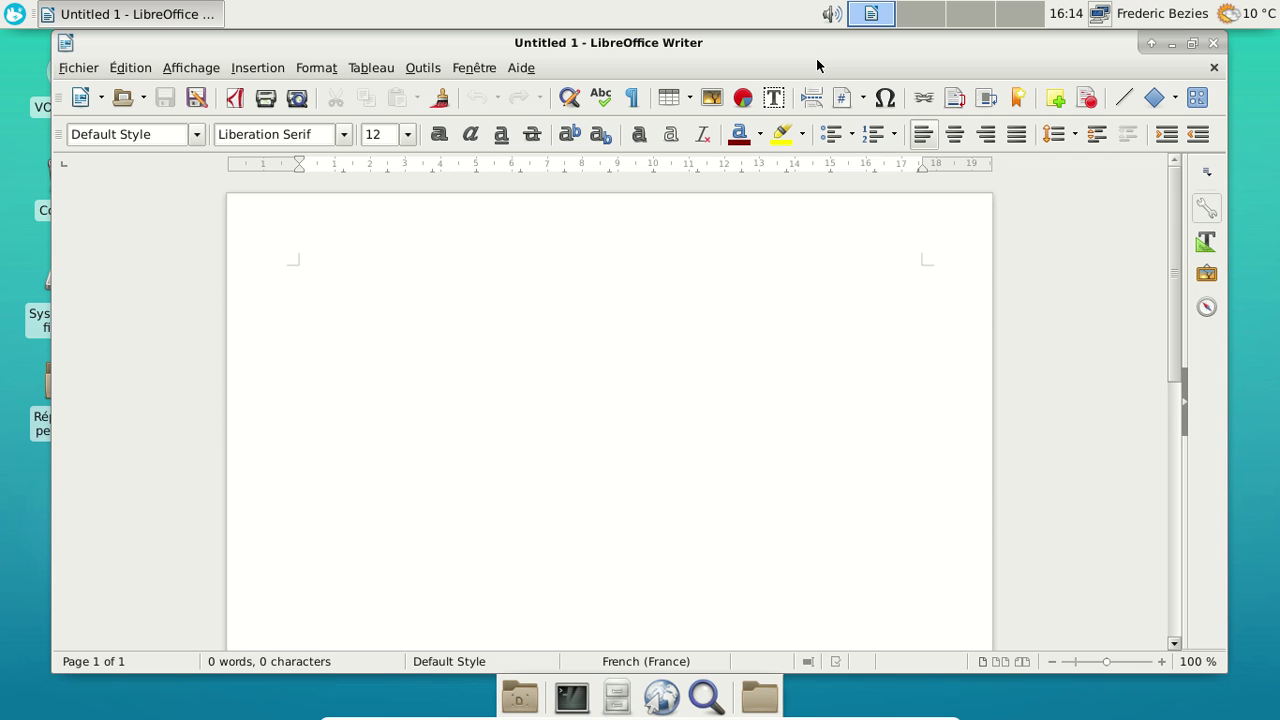
{"action": "left_click", "coordinate": [1213, 43]}
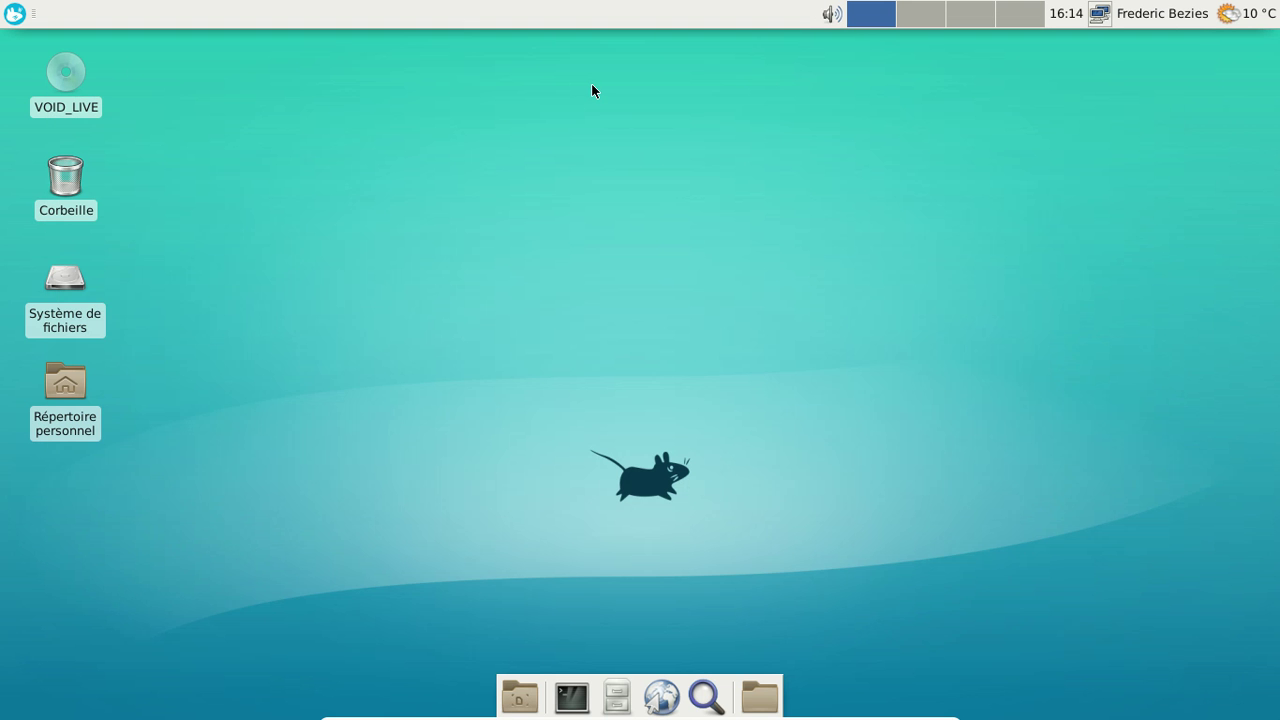
Step: Browse the multimedia, settings, system and education application categories, and open Mousepad from the accessories
{"action": "left_click", "coordinate": [24, 8]}
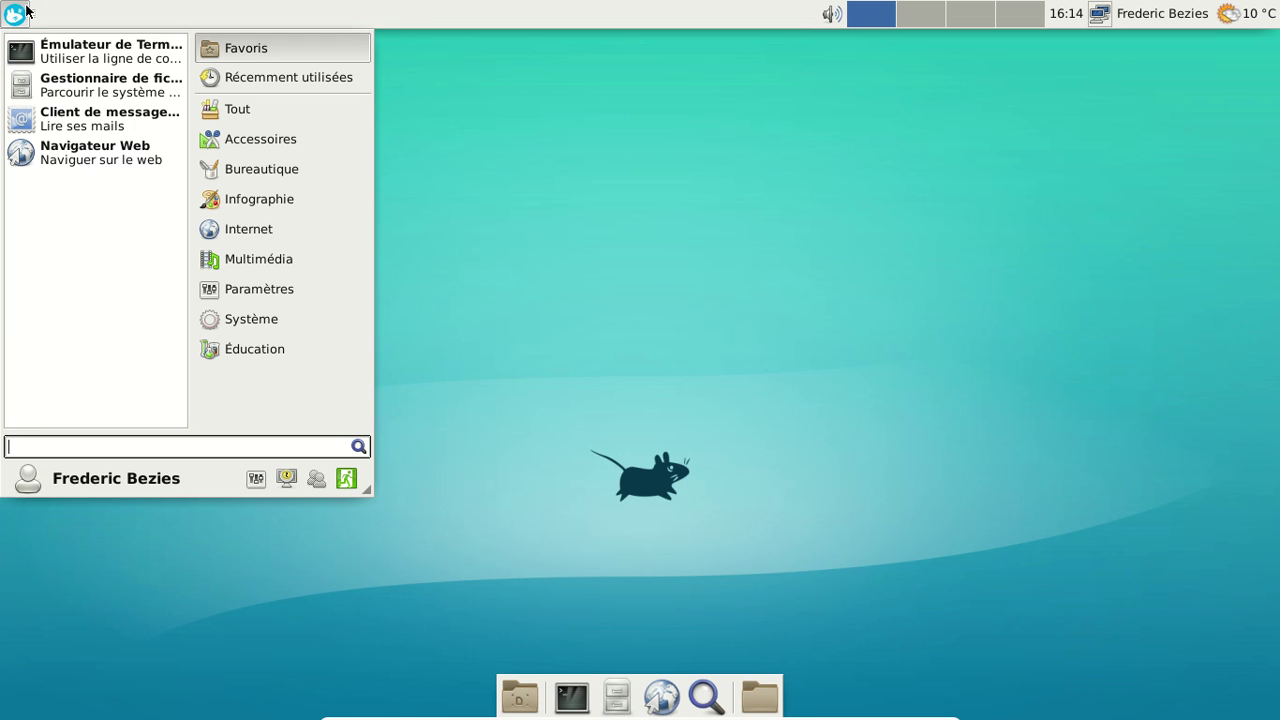
{"action": "left_click", "coordinate": [285, 256]}
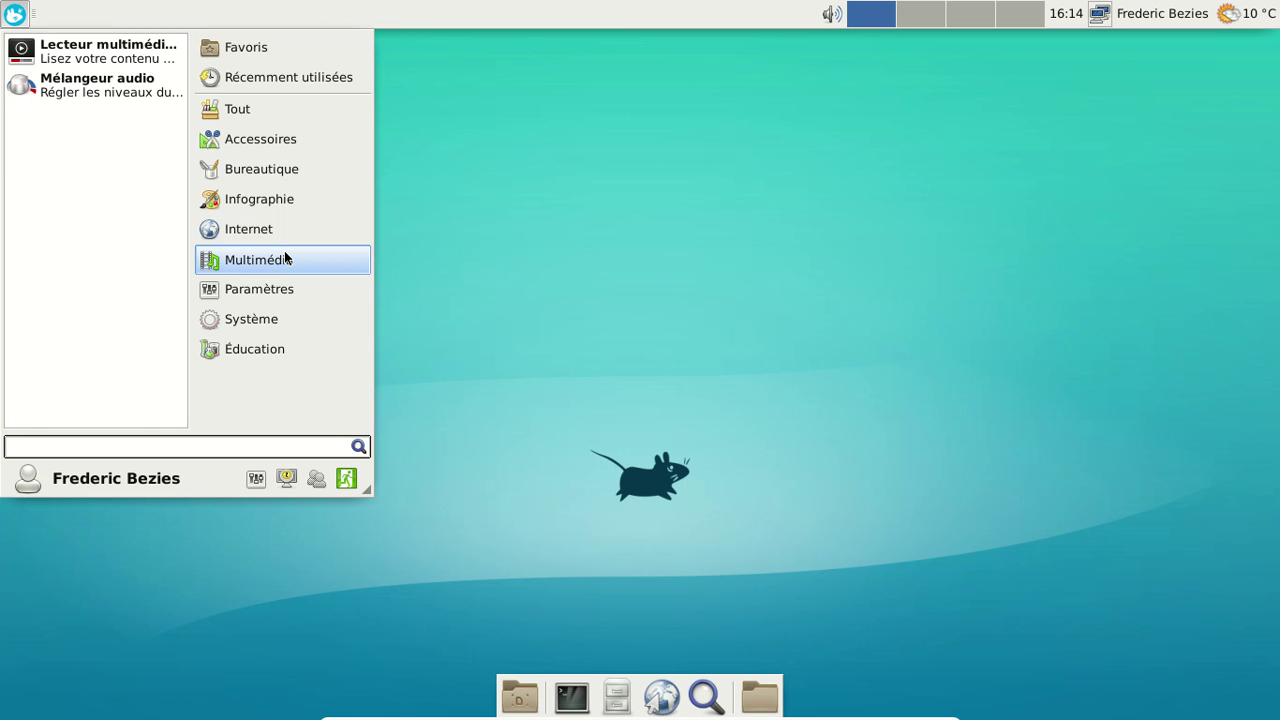
{"action": "left_click", "coordinate": [277, 289]}
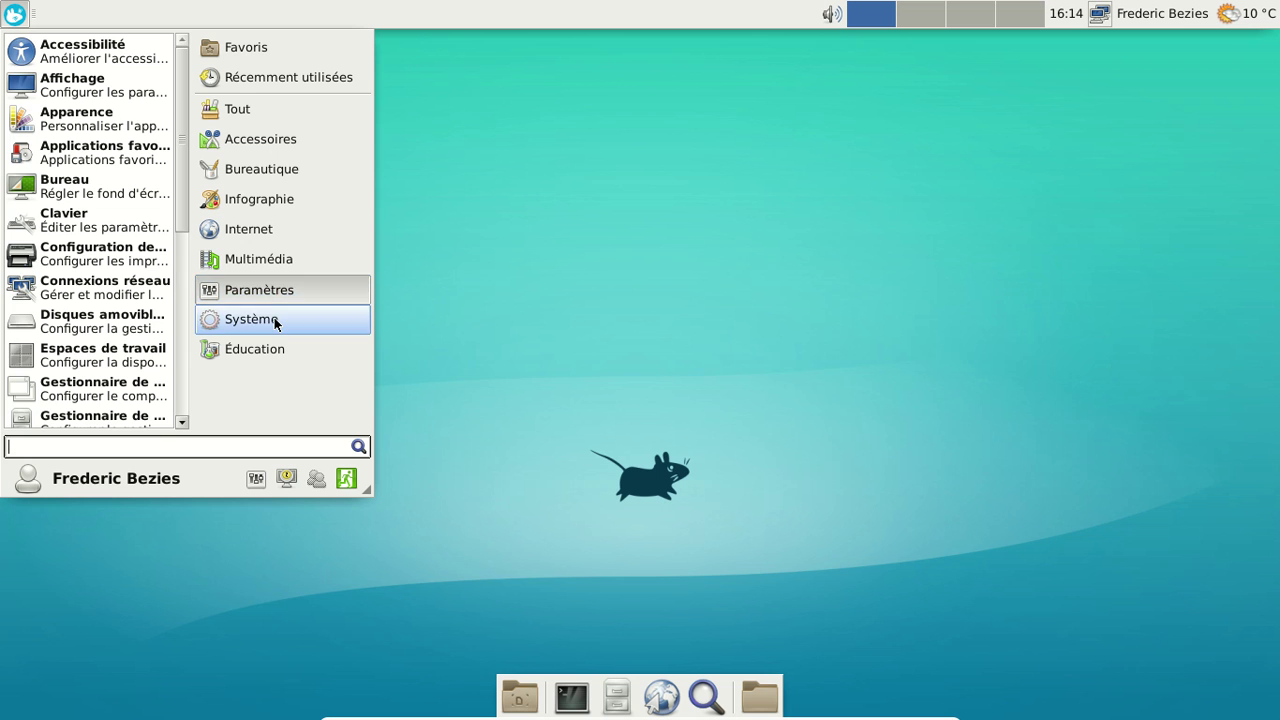
{"action": "left_click", "coordinate": [277, 320]}
{"action": "left_click", "coordinate": [269, 345]}
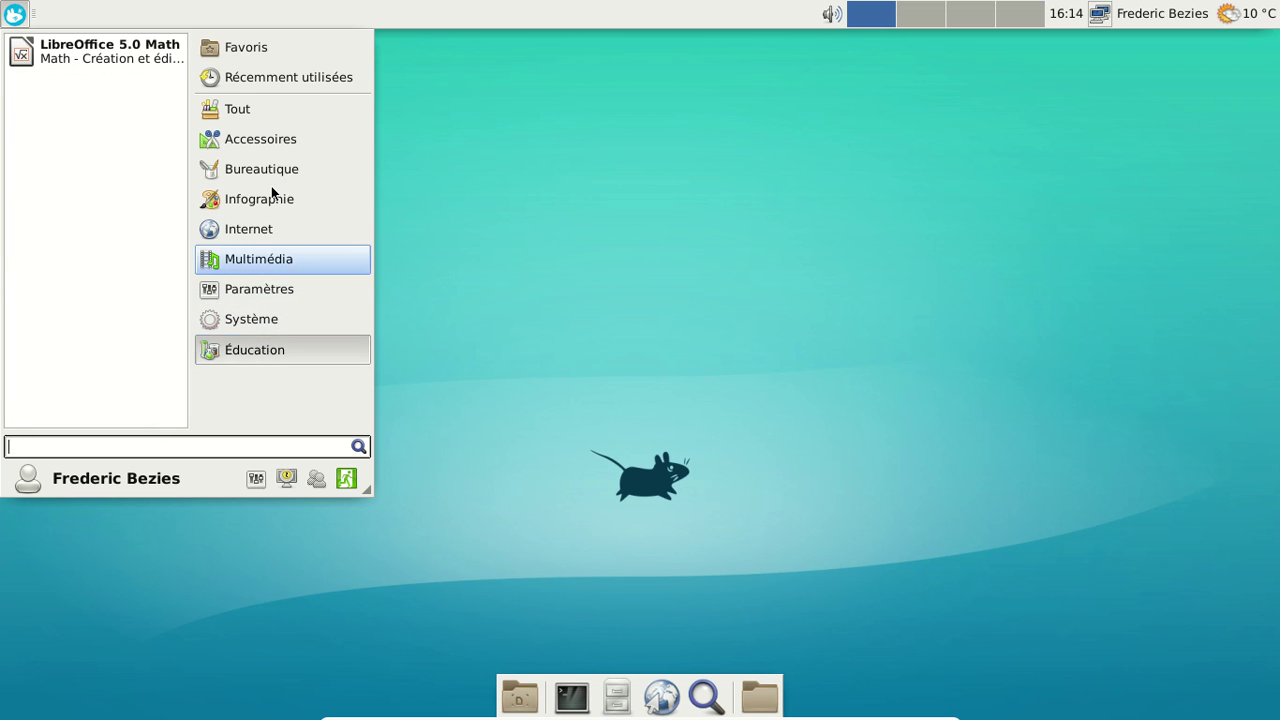
{"action": "left_click", "coordinate": [268, 146]}
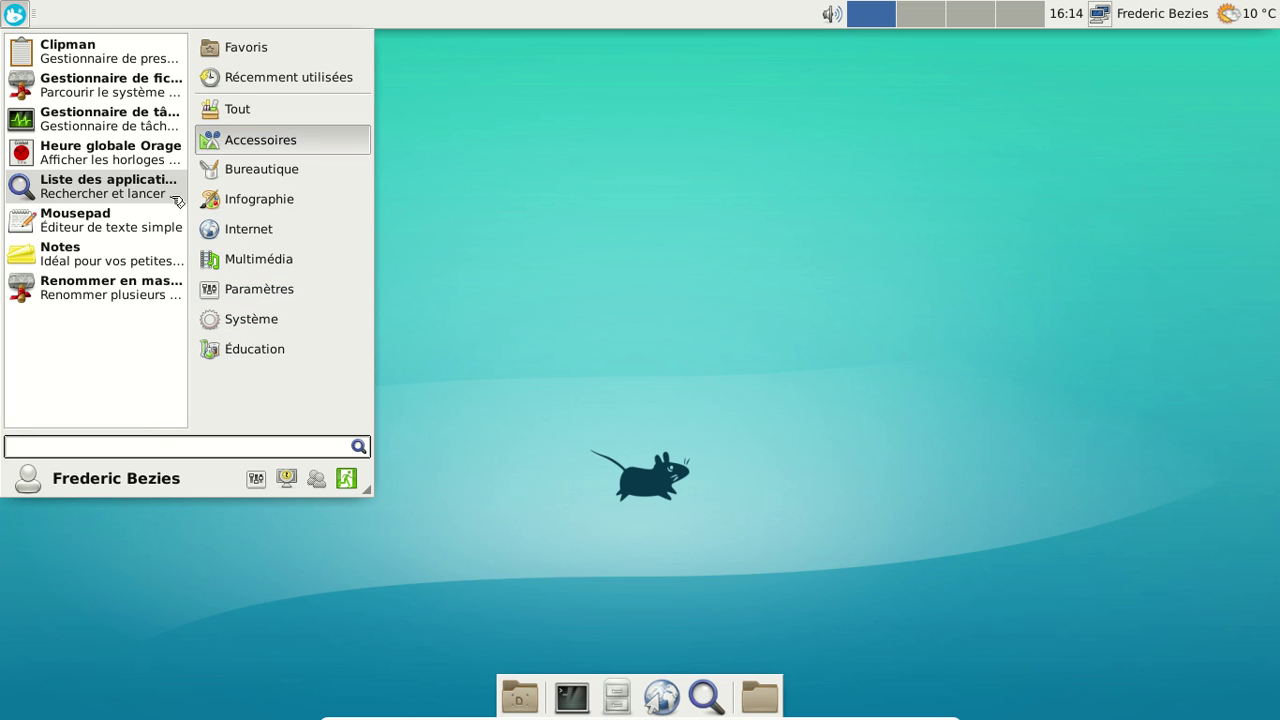
{"action": "left_click", "coordinate": [163, 228]}
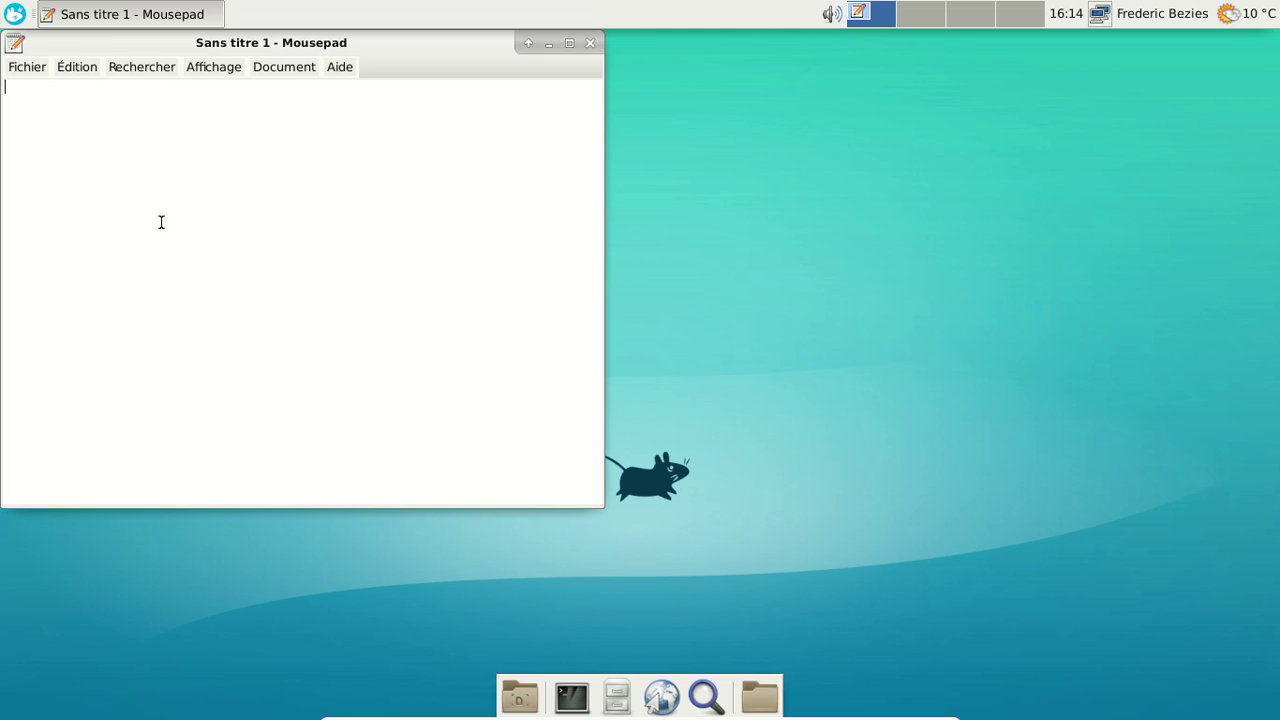
Step: Show Mousepad's toolbar and status bar, and move its window toward the middle of the desktop
{"action": "left_click", "coordinate": [240, 68]}
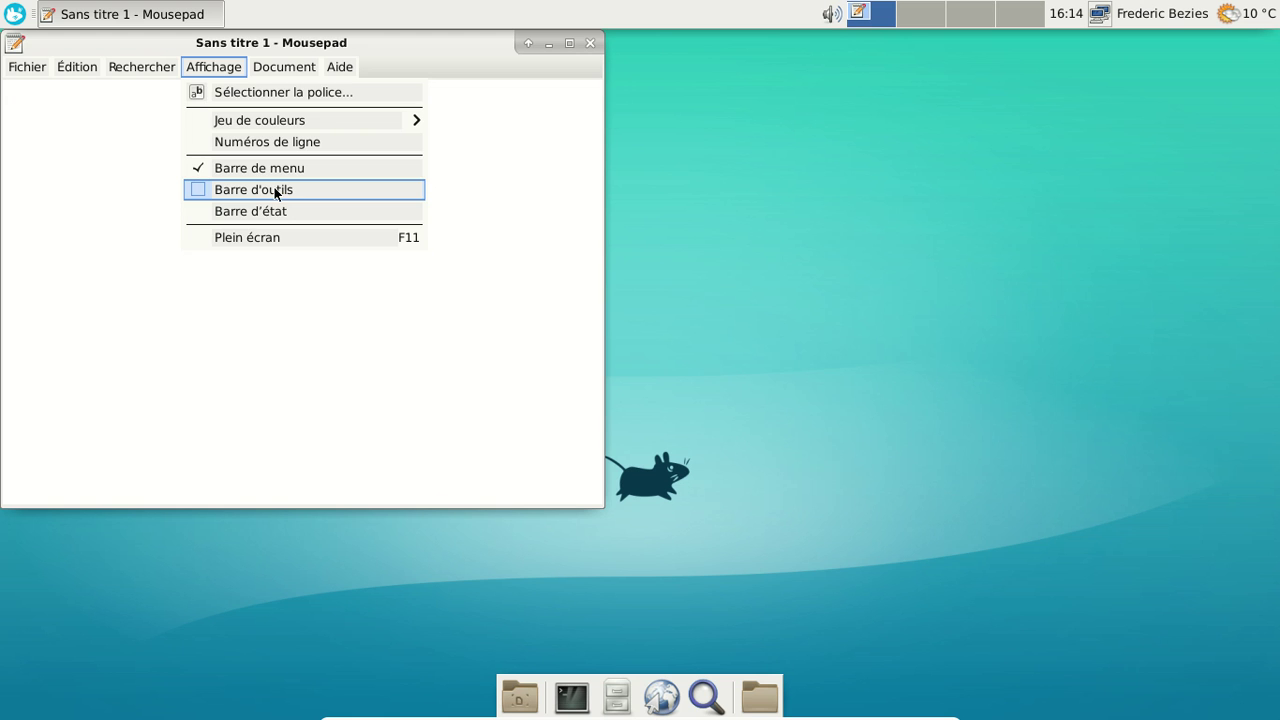
{"action": "left_click", "coordinate": [276, 189]}
{"action": "left_click", "coordinate": [226, 68]}
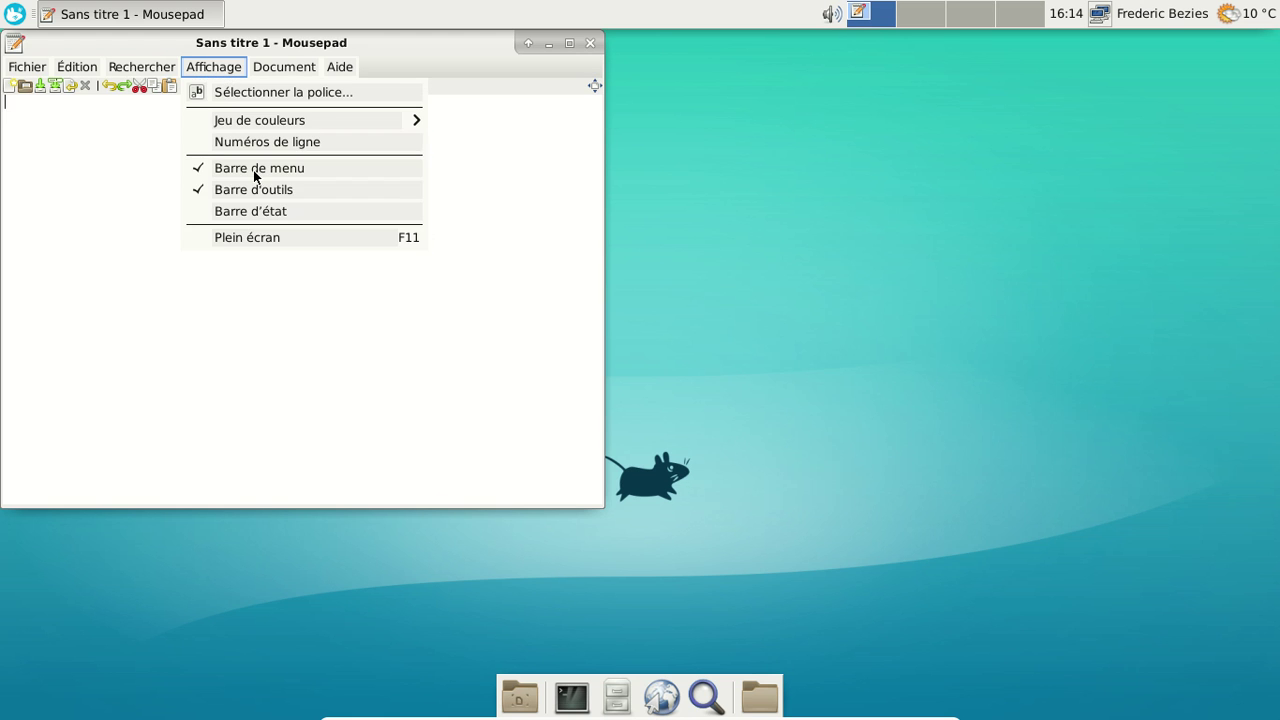
{"action": "left_click", "coordinate": [263, 211]}
{"action": "left_click_drag", "start_coordinate": [280, 51], "coordinate": [516, 66]}
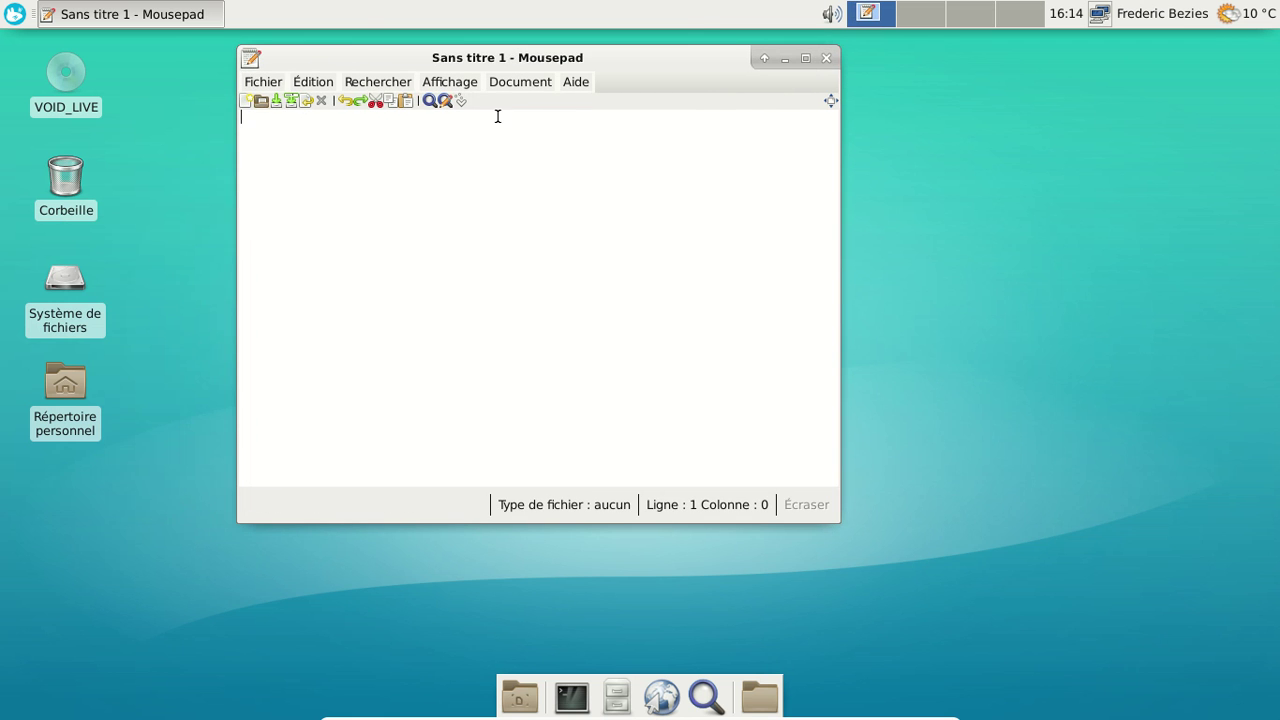
Step: Open the desktop's Appearance settings and enable anti-aliasing for font rendering
{"action": "left_click", "coordinate": [15, 15]}
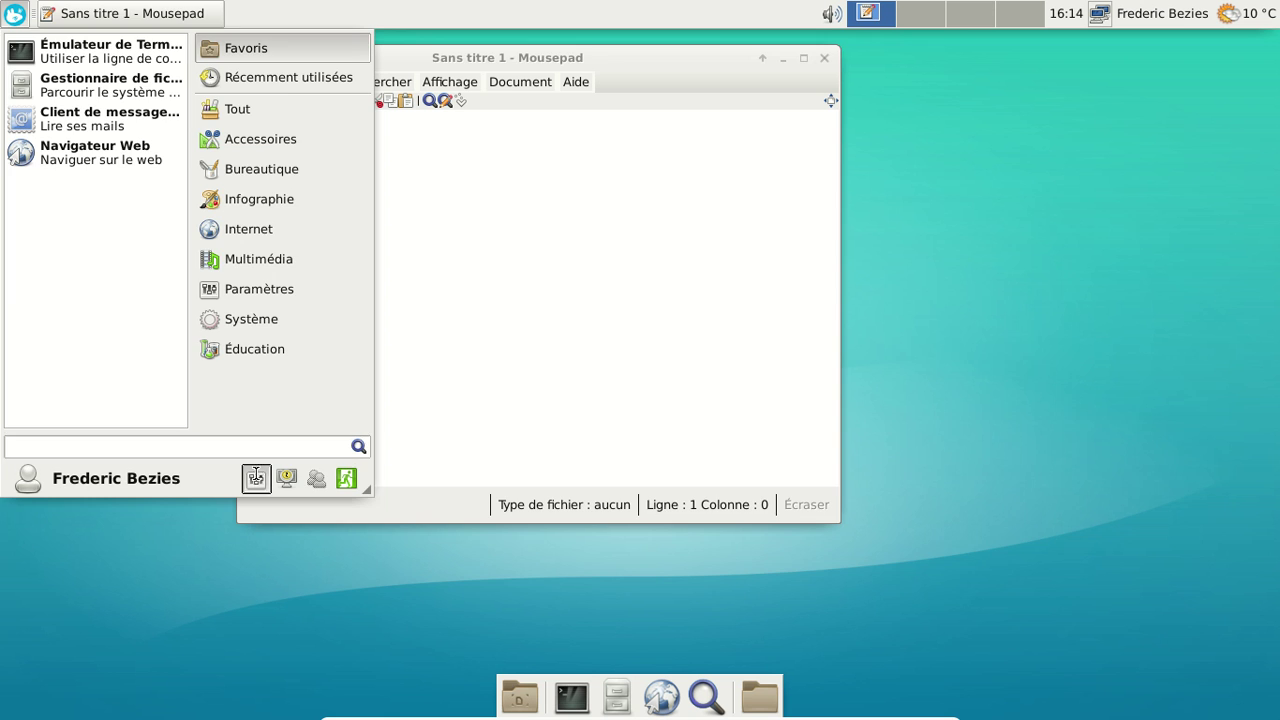
{"action": "left_click", "coordinate": [256, 478]}
{"action": "left_click", "coordinate": [456, 252]}
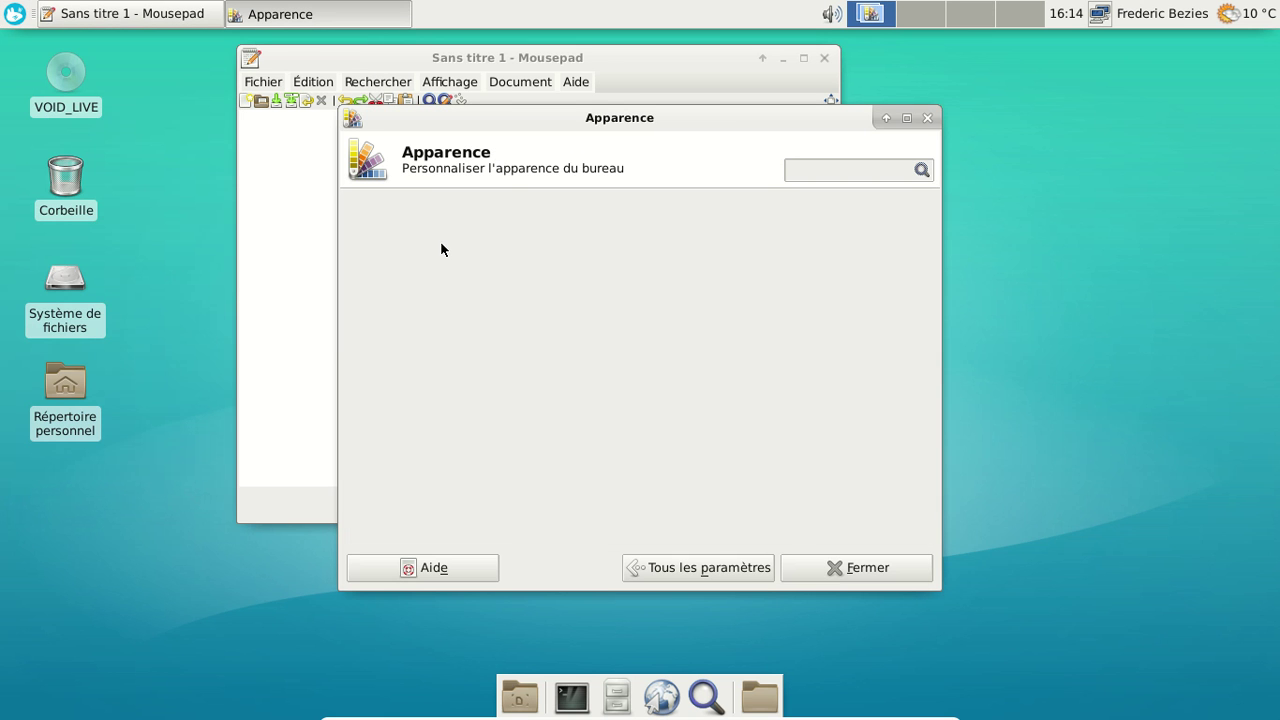
{"action": "left_click", "coordinate": [432, 207]}
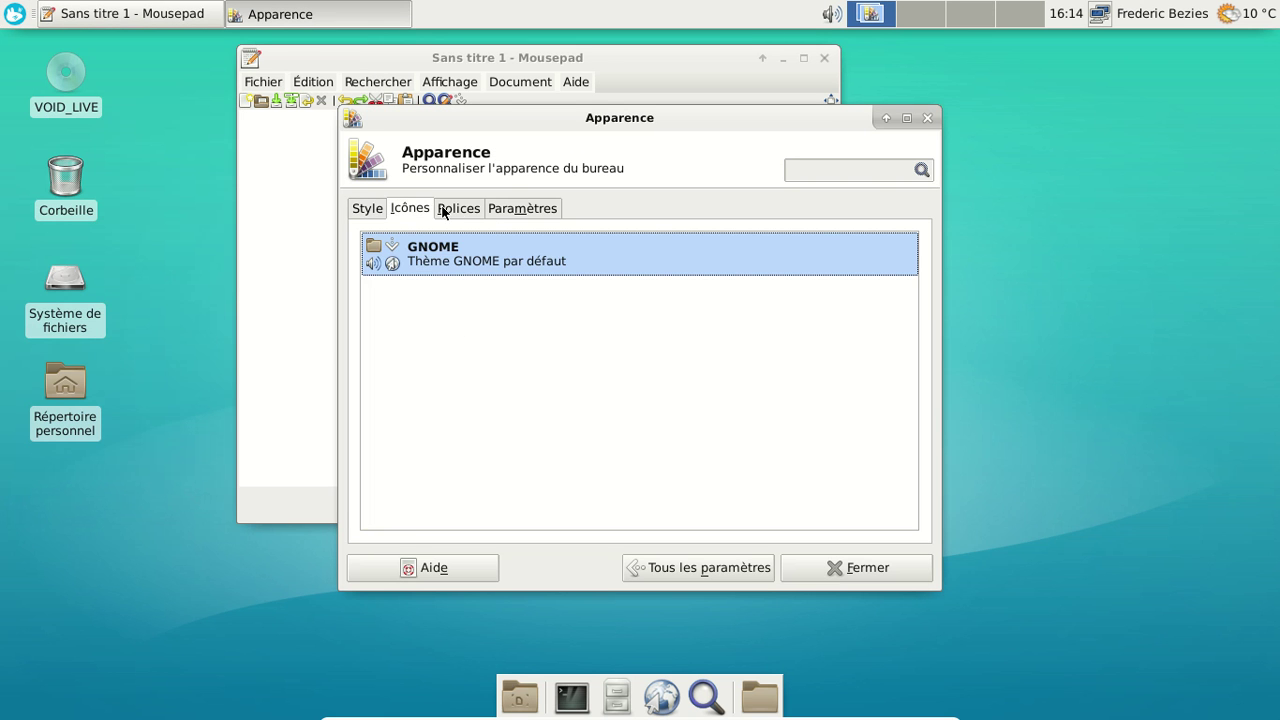
{"action": "left_click", "coordinate": [456, 207]}
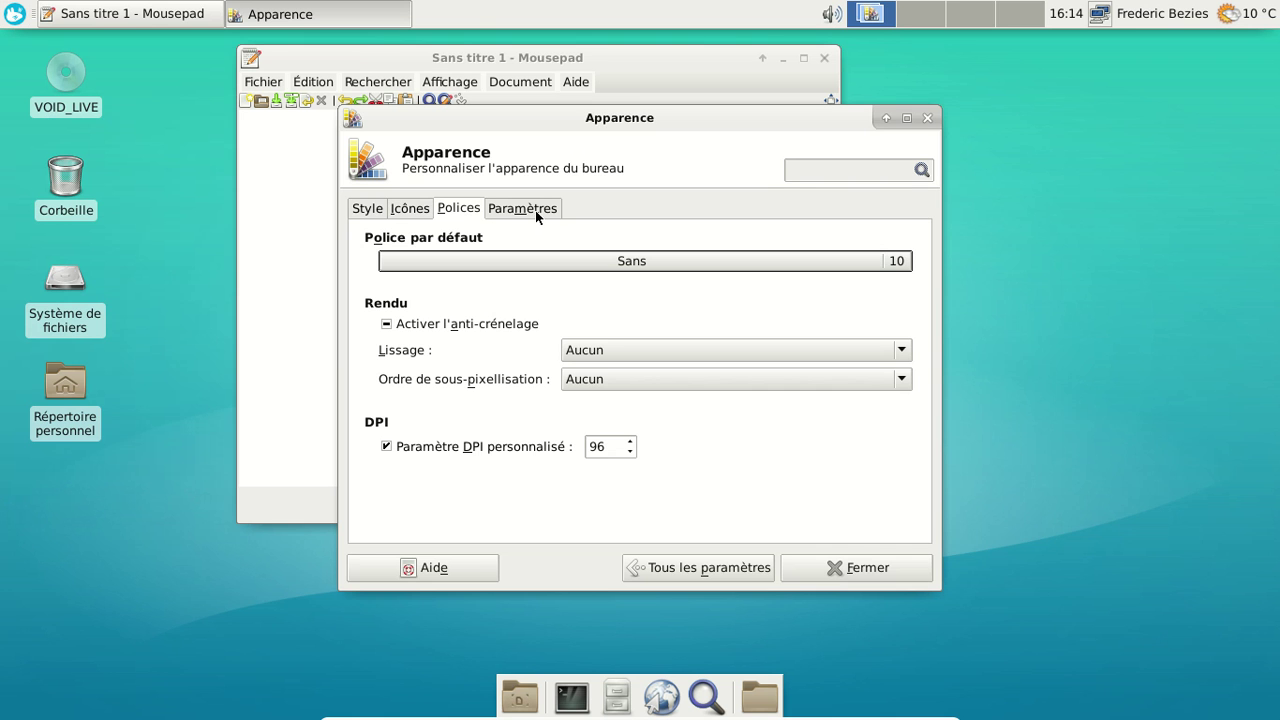
{"action": "left_click", "coordinate": [497, 324]}
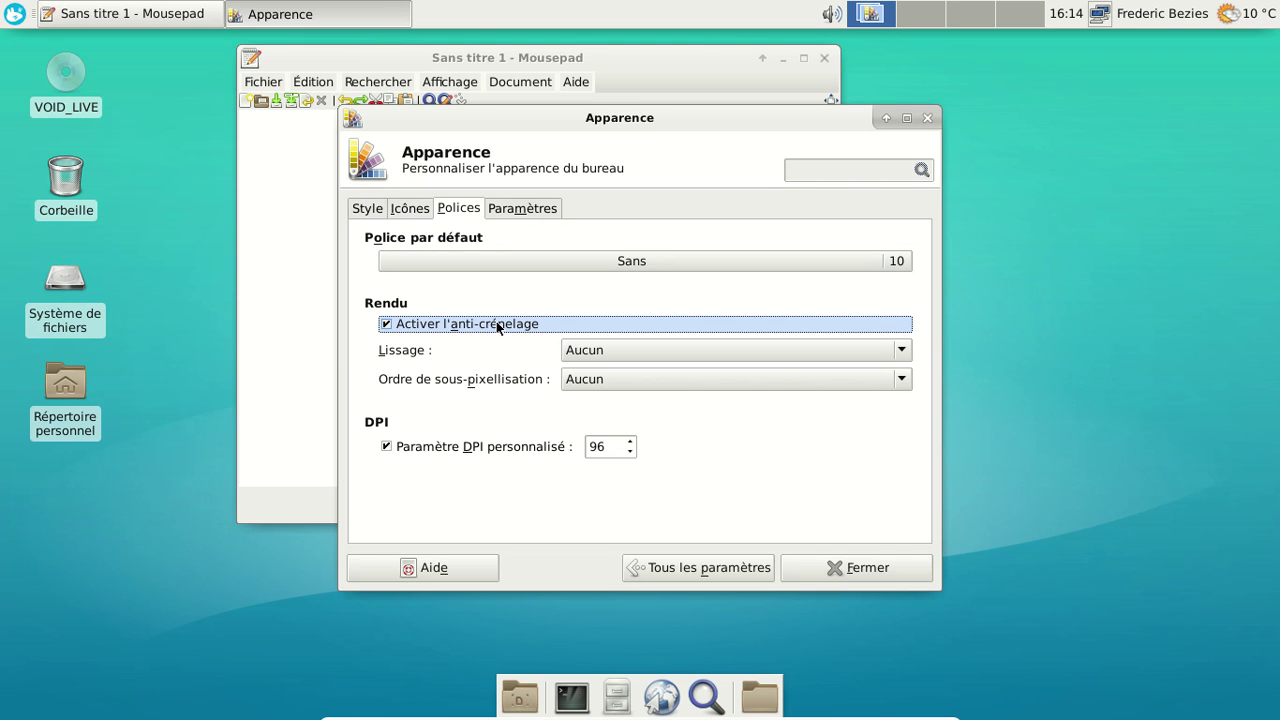
Step: Examine the Appearance dialog's general settings, fonts, icon themes and the list of available Xfce styles
{"action": "left_click", "coordinate": [517, 211]}
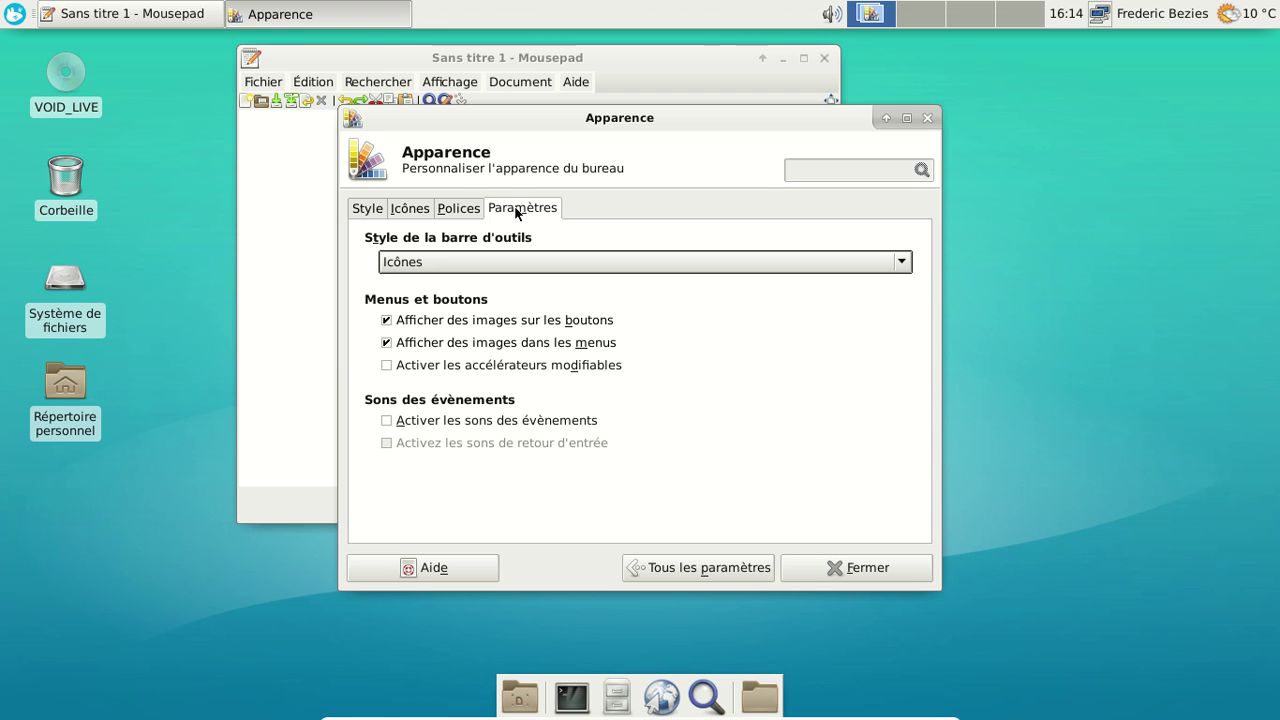
{"action": "left_click", "coordinate": [519, 421]}
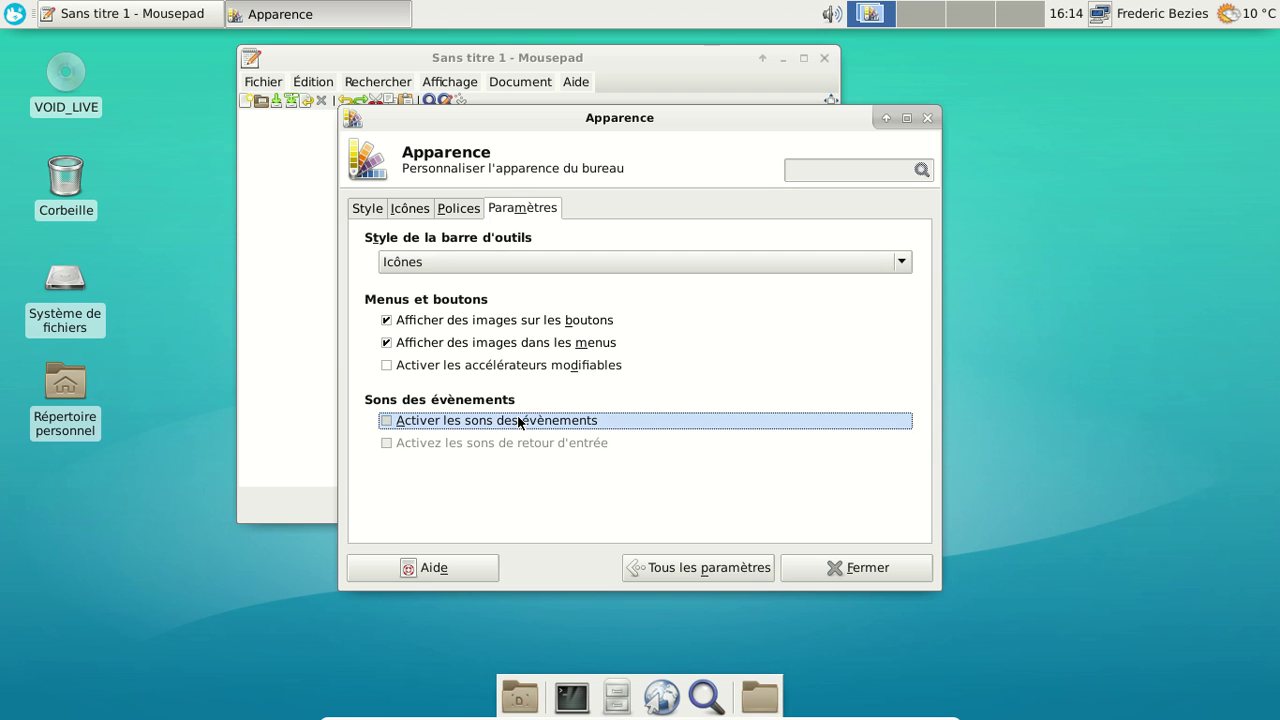
{"action": "left_click", "coordinate": [448, 212]}
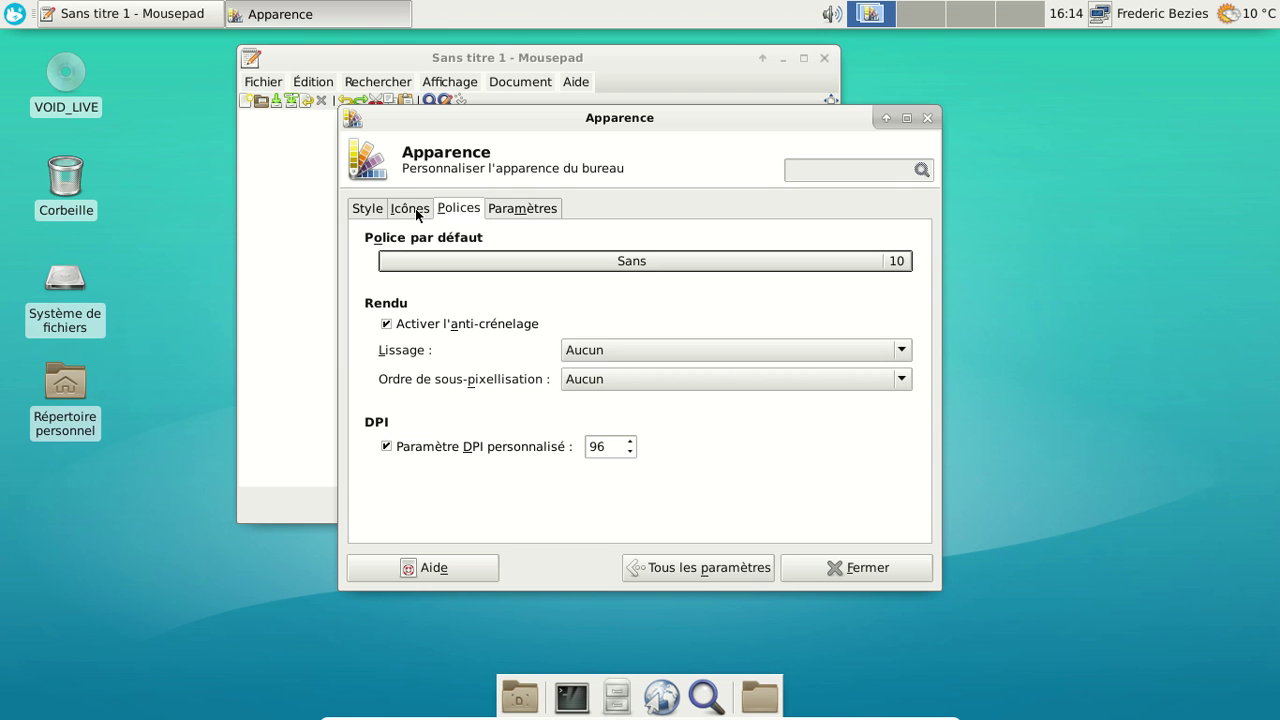
{"action": "left_click", "coordinate": [411, 211]}
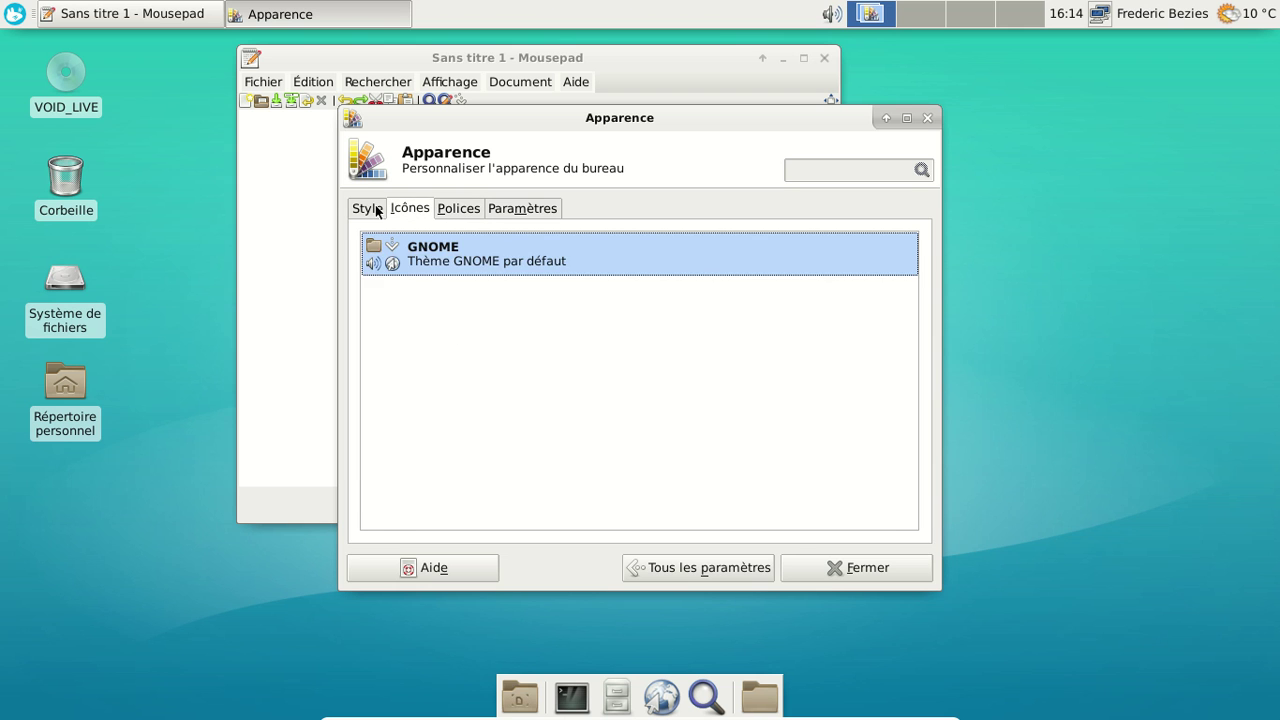
{"action": "left_click", "coordinate": [376, 210]}
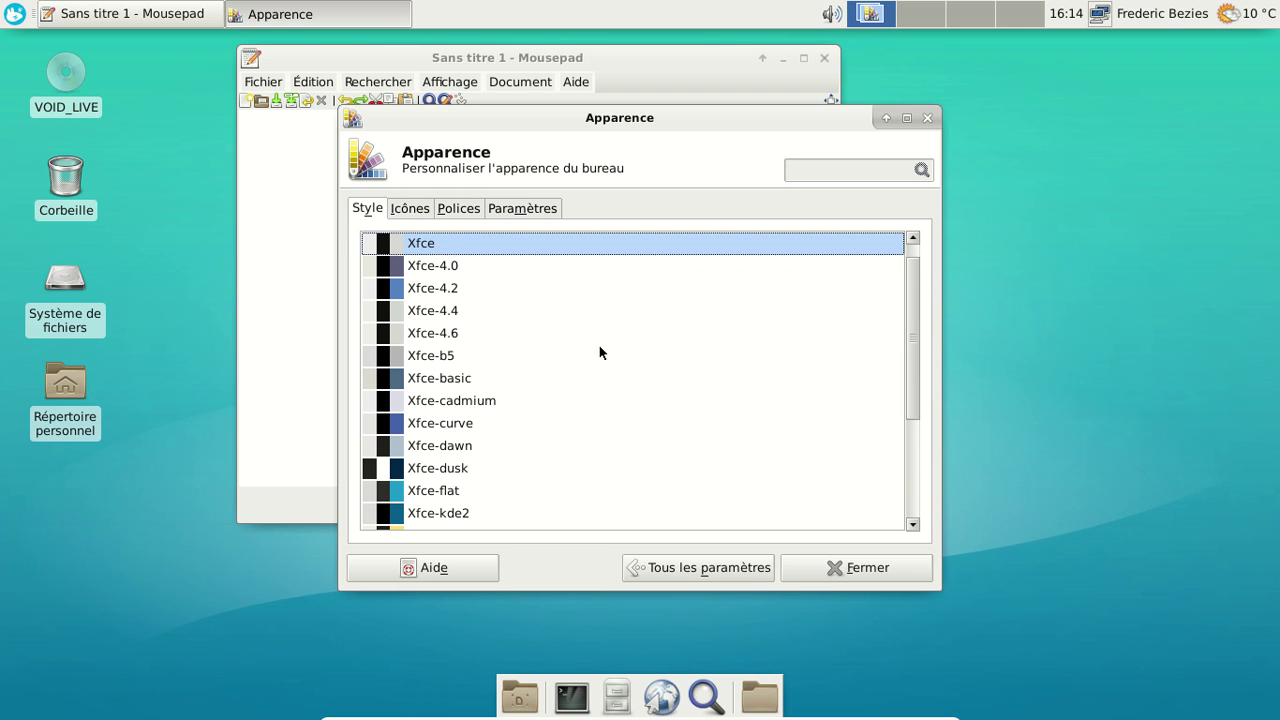
{"action": "scroll", "coordinate": [611, 350], "scroll_direction": "up", "scroll_amount": 1}
{"action": "scroll", "coordinate": [612, 350], "scroll_direction": "down", "scroll_amount": 3}
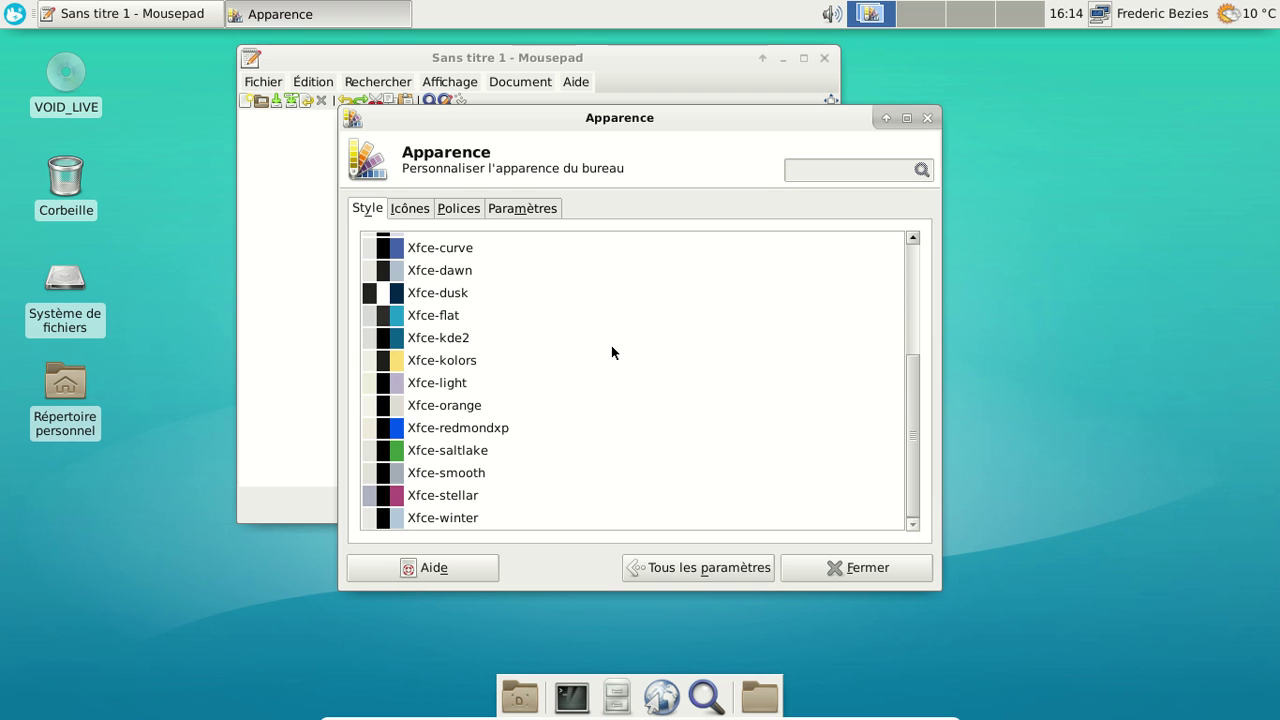
{"action": "scroll", "coordinate": [612, 350], "scroll_direction": "up", "scroll_amount": 3}
{"action": "scroll", "coordinate": [612, 352], "scroll_direction": "down", "scroll_amount": 1}
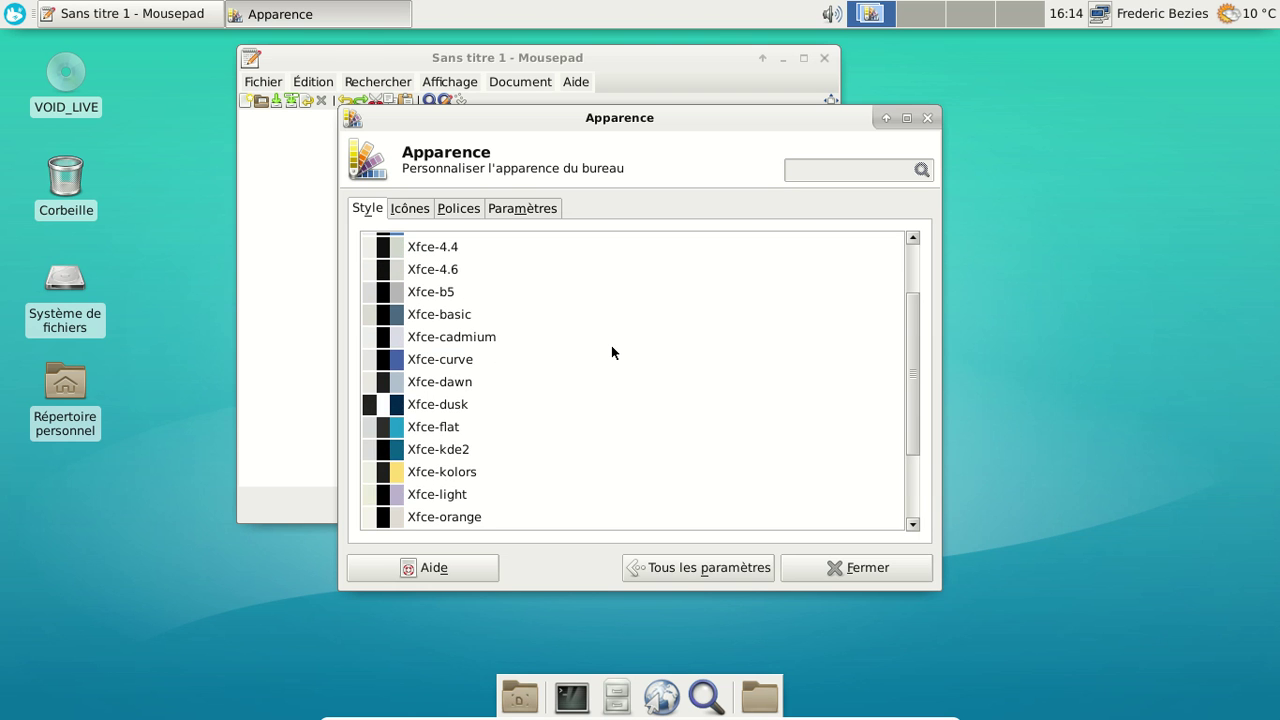
Step: Close the Appearance settings and Mousepad, and briefly open the home folder in the file manager
{"action": "left_click", "coordinate": [856, 567]}
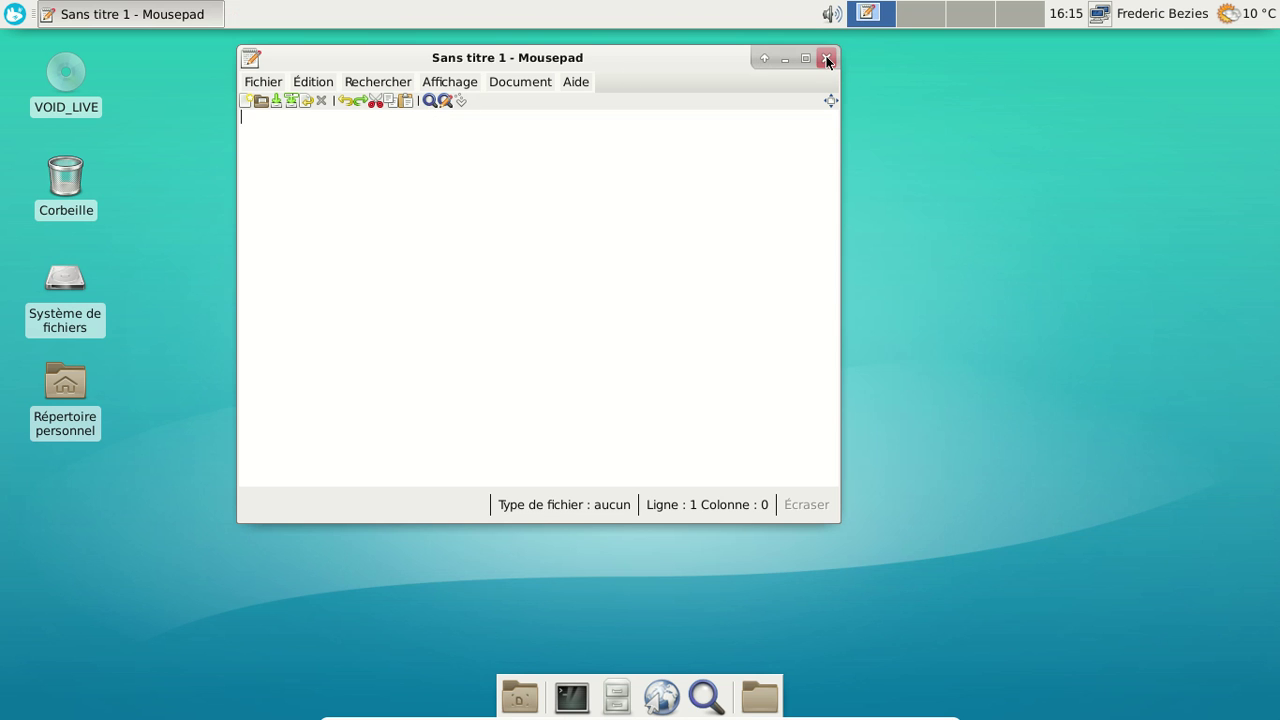
{"action": "left_click", "coordinate": [826, 59]}
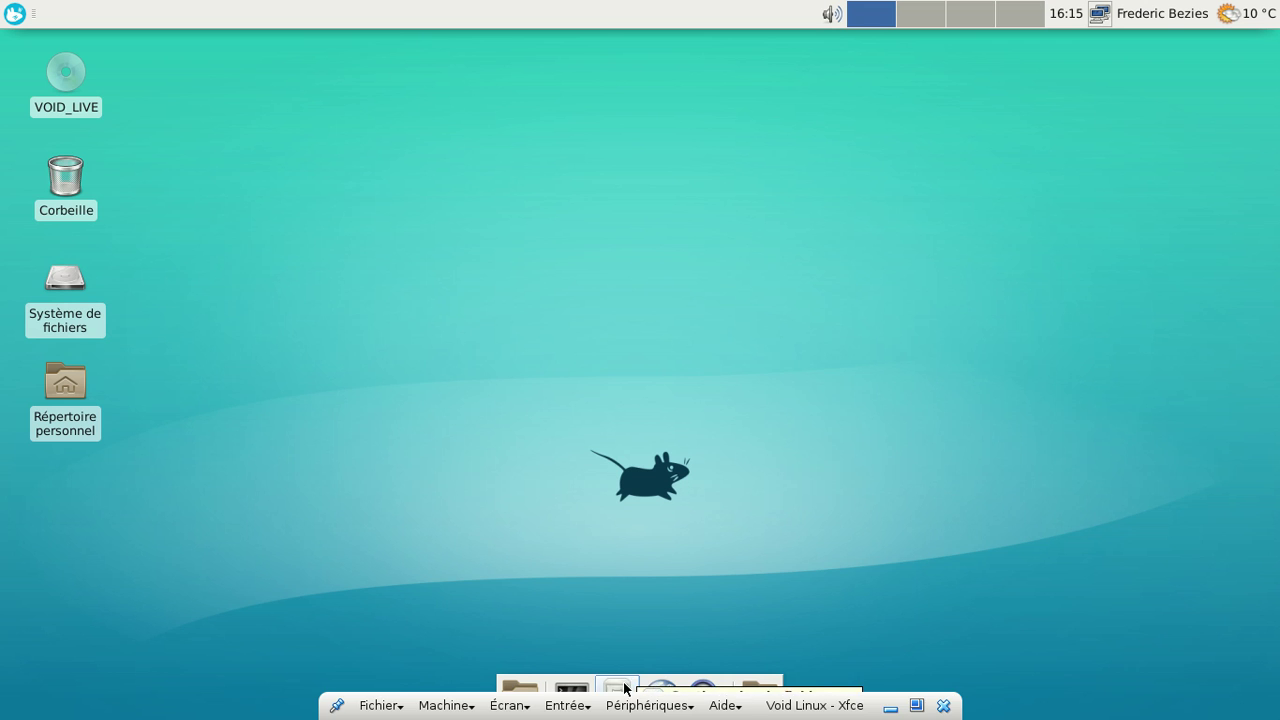
{"action": "left_click", "coordinate": [617, 696]}
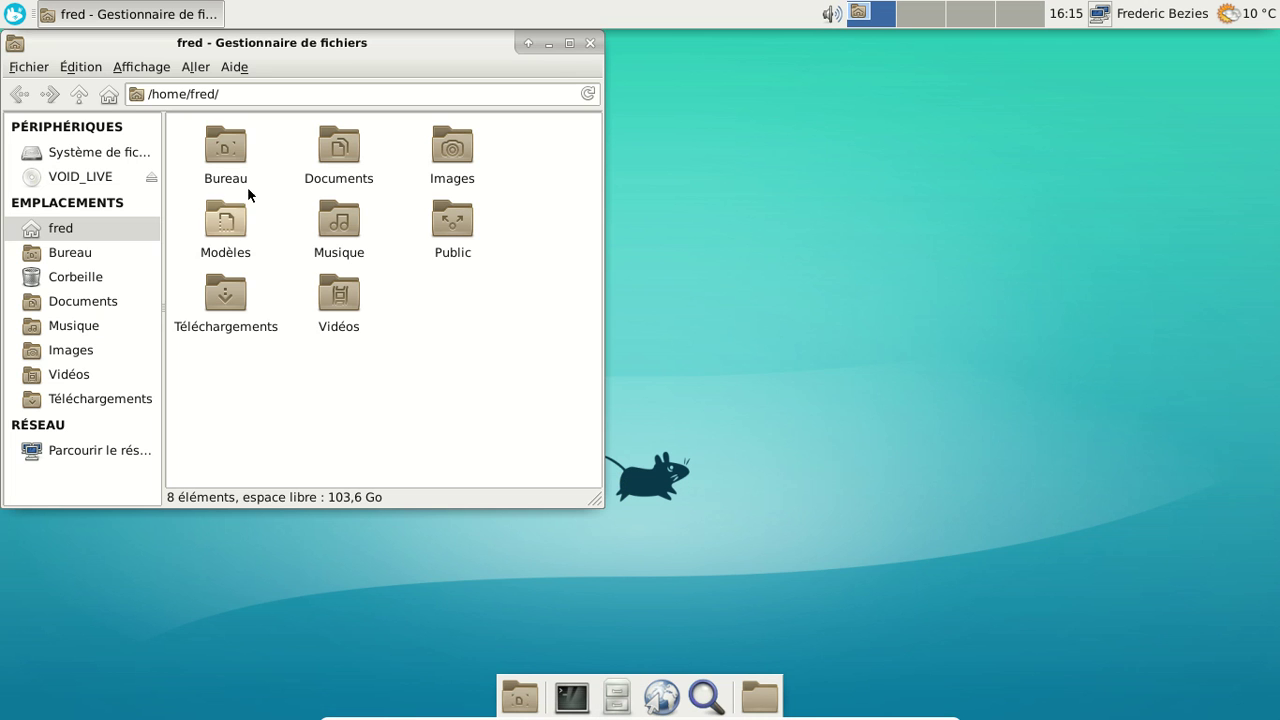
{"action": "left_click", "coordinate": [590, 43]}
Step: Browse the graphics and Internet application categories and launch Firefox
{"action": "left_click", "coordinate": [3, 14]}
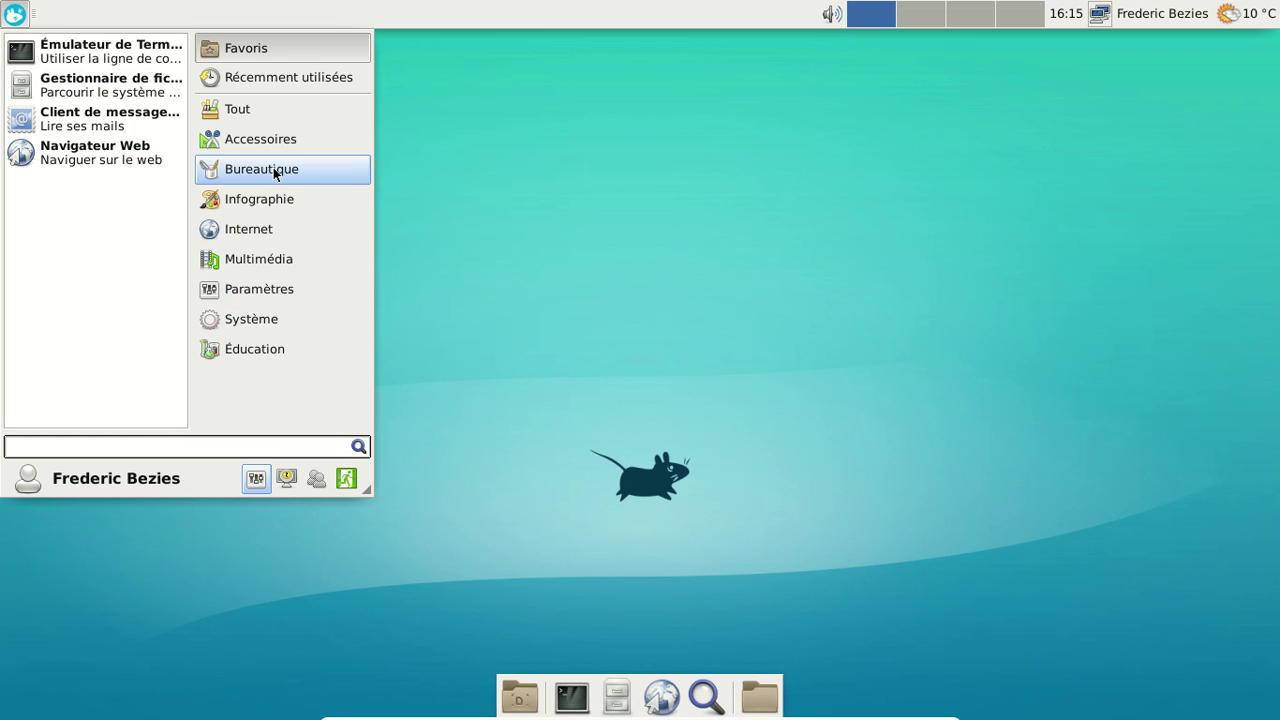
{"action": "left_click", "coordinate": [280, 199]}
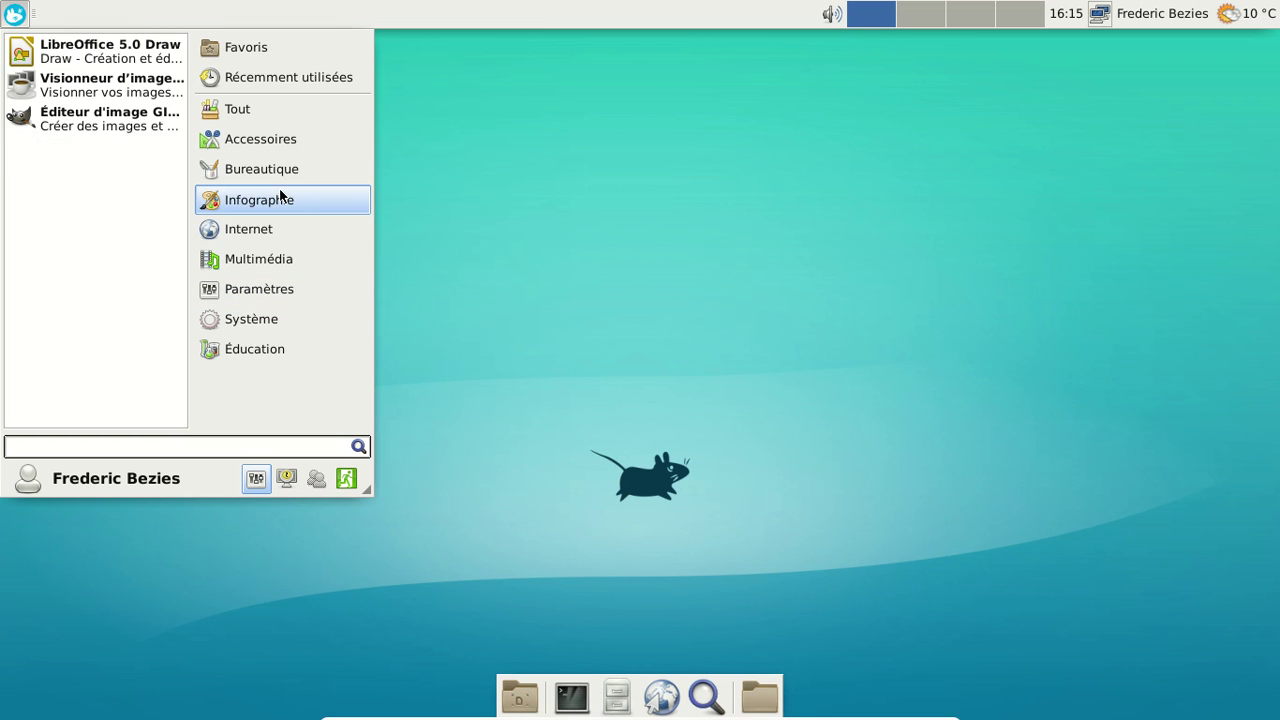
{"action": "left_click", "coordinate": [245, 231]}
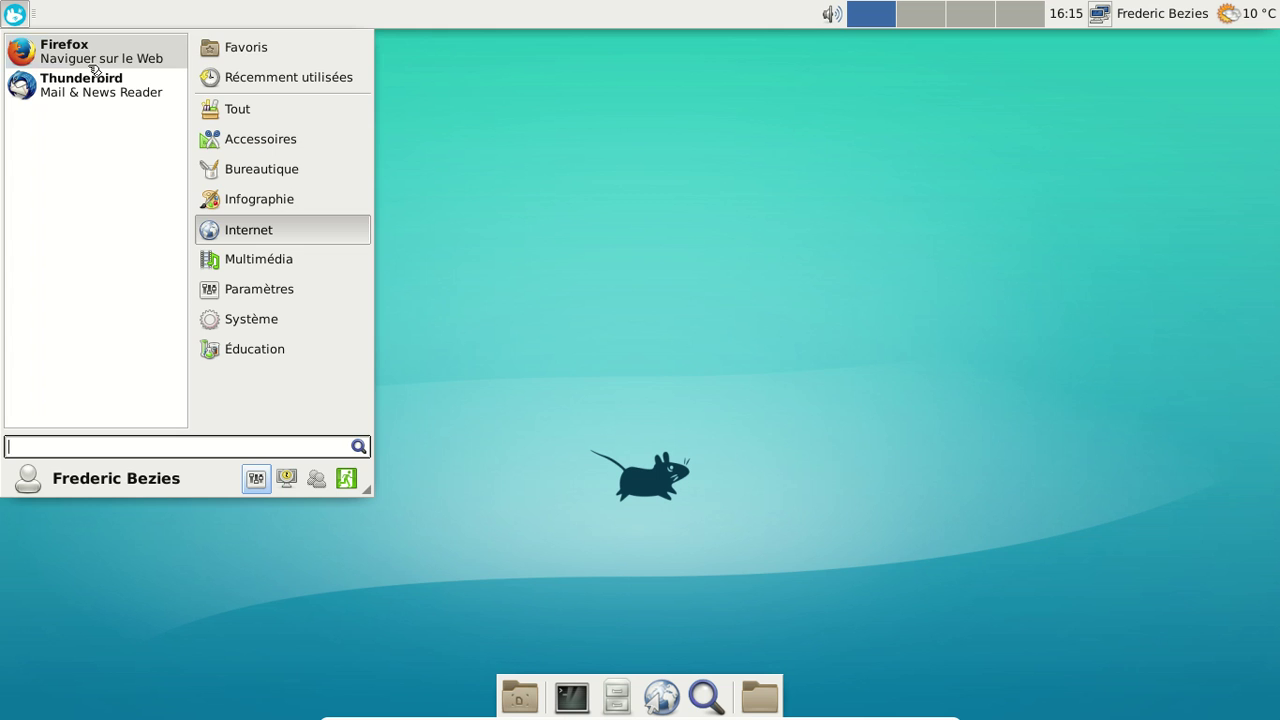
{"action": "left_click", "coordinate": [93, 68]}
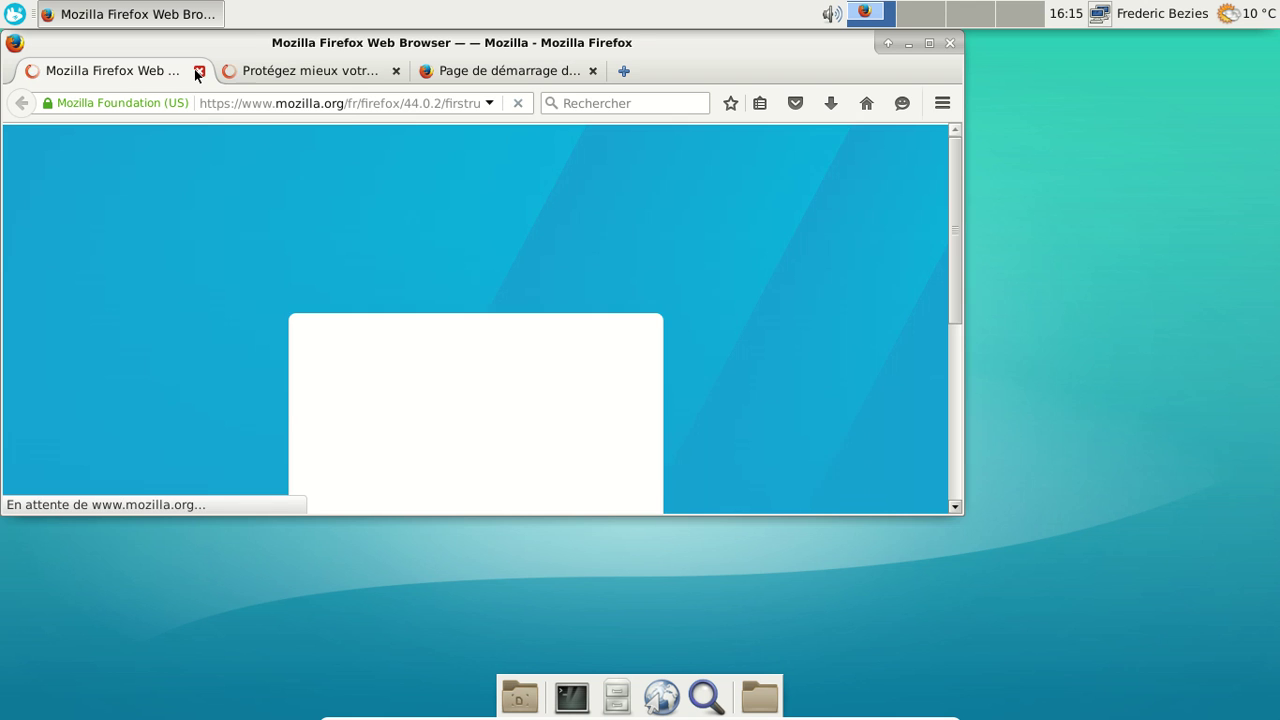
Step: Close the two Mozilla first-run tabs, keeping the start page, and enlarge the Firefox window
{"action": "left_click", "coordinate": [198, 72]}
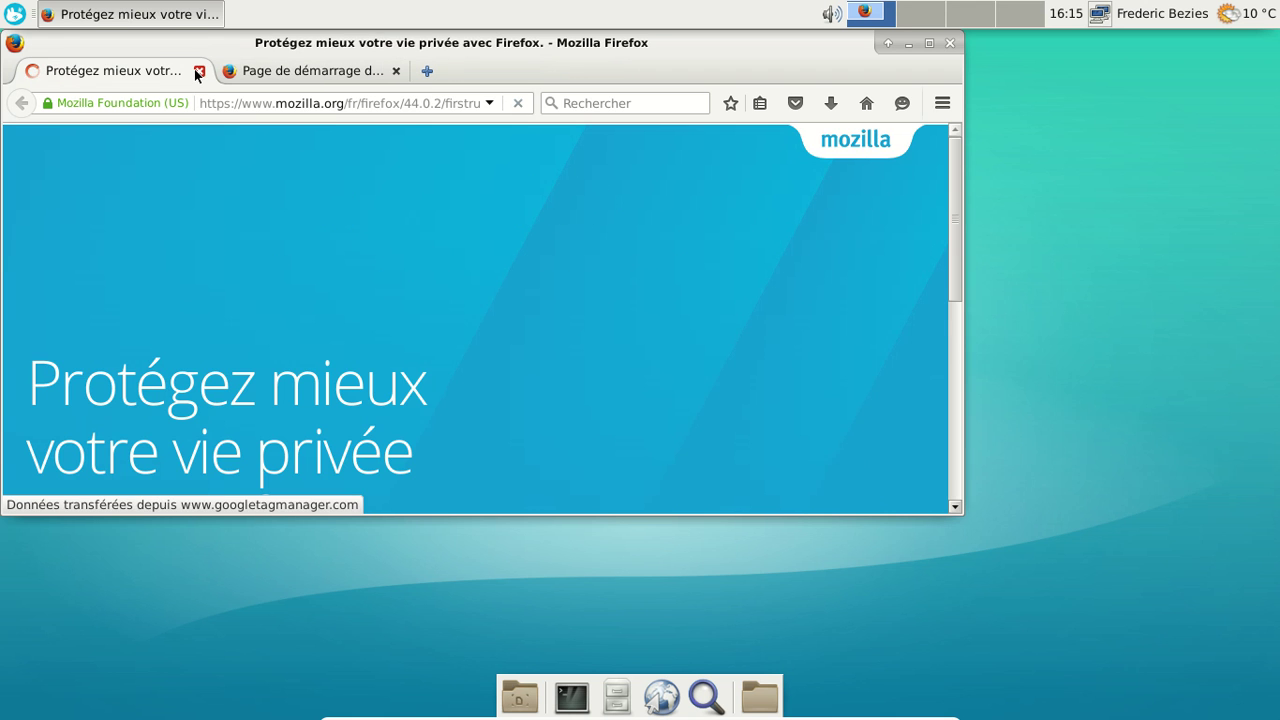
{"action": "left_click", "coordinate": [198, 72]}
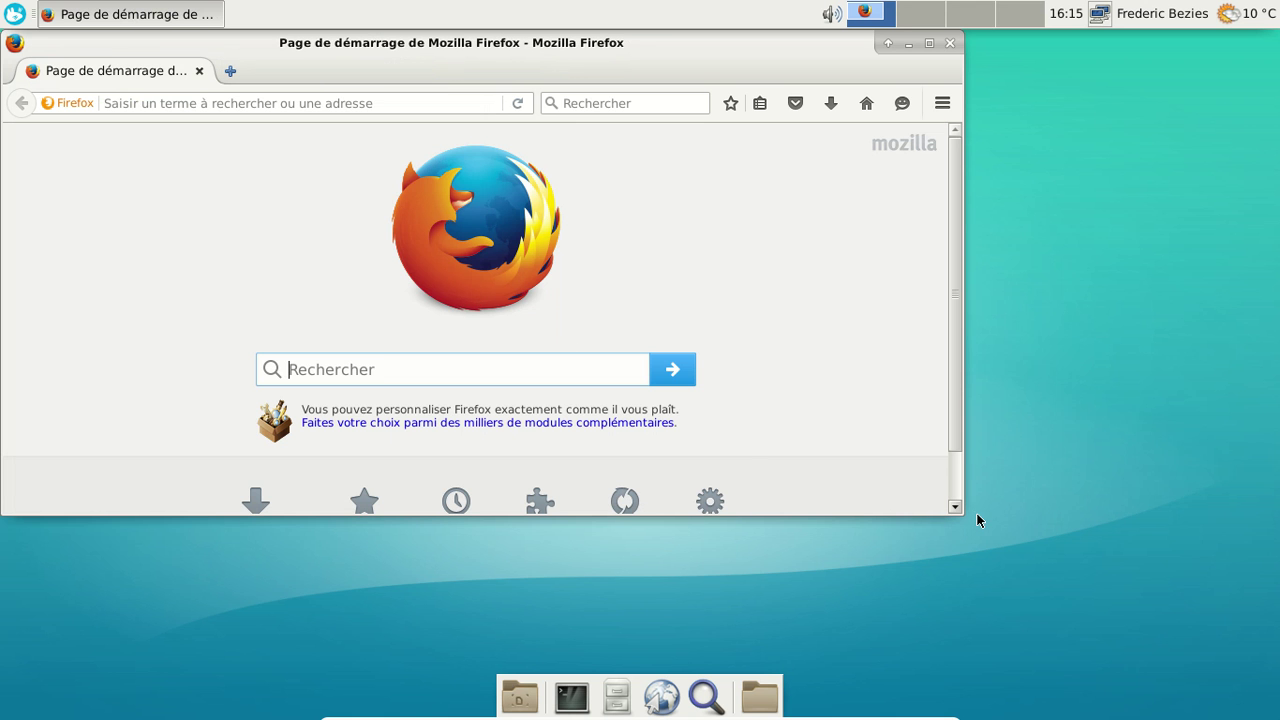
{"action": "left_click_drag", "start_coordinate": [955, 507], "coordinate": [1094, 659]}
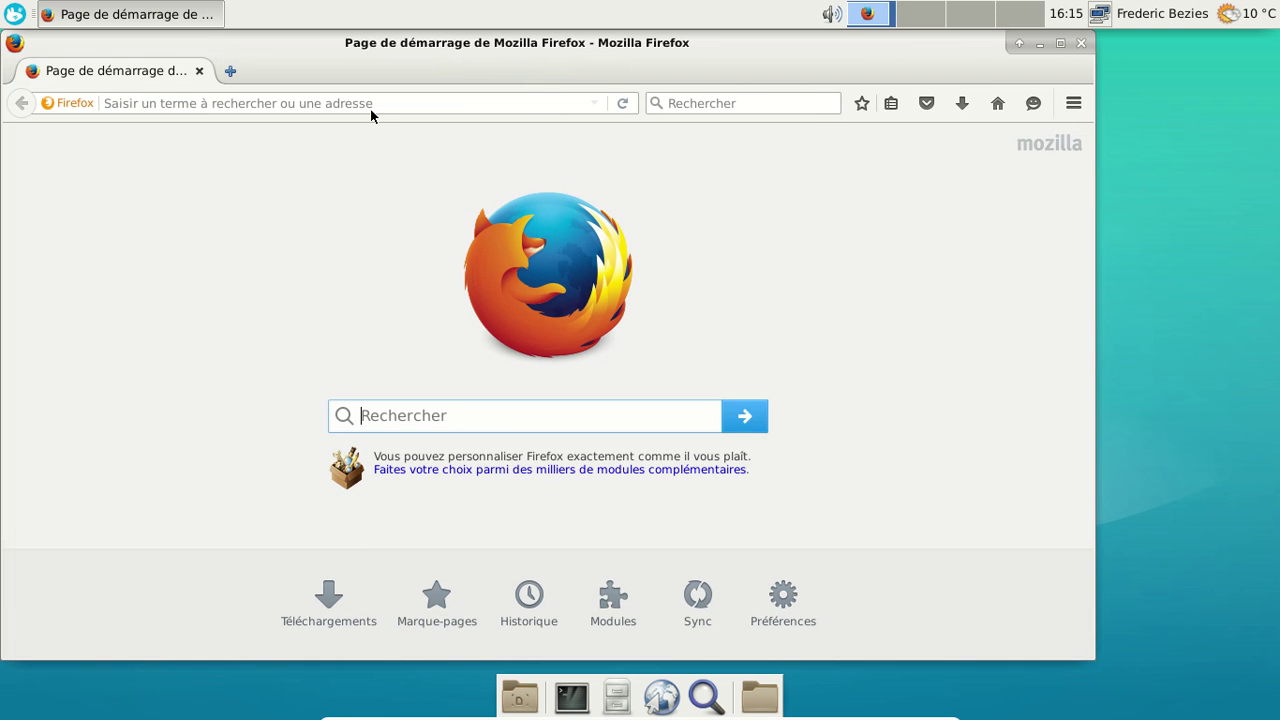
Step: Go to youtube.com in the current Firefox tab
{"action": "left_click", "coordinate": [370, 108]}
{"action": "type", "text": "youtu"}
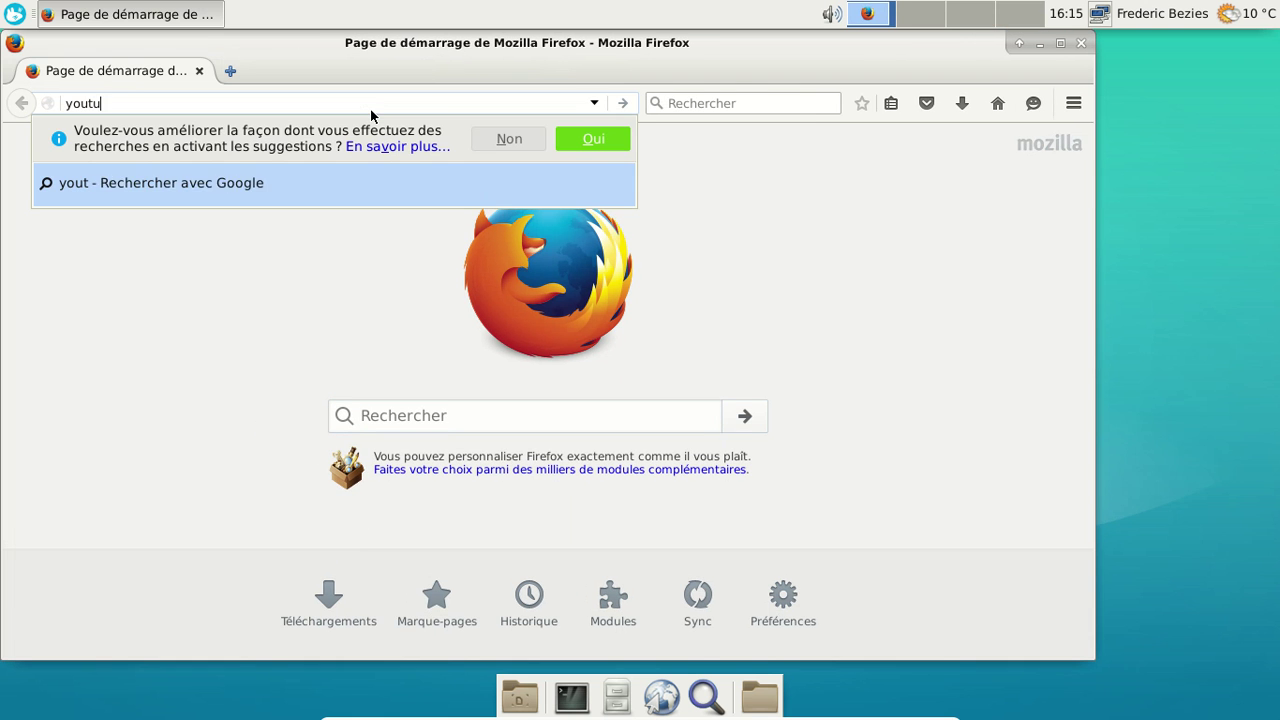
{"action": "type", "text": "be.com"}
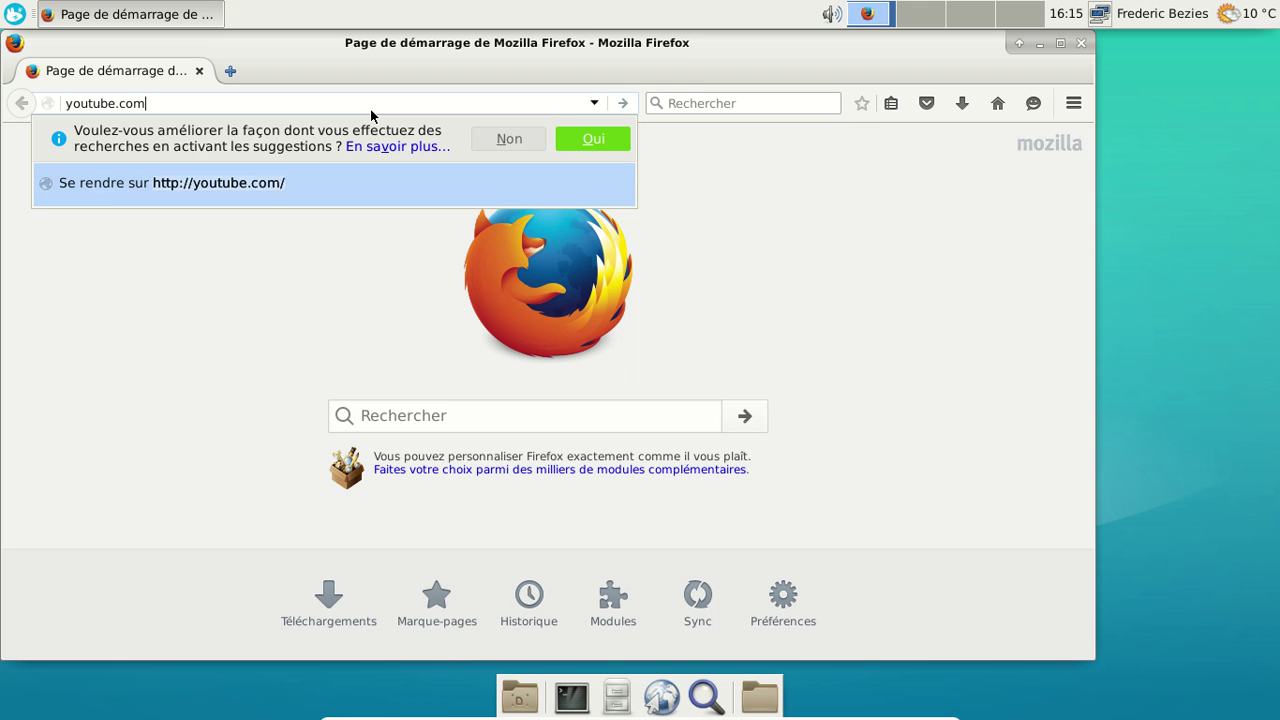
{"action": "key", "text": "Return"}
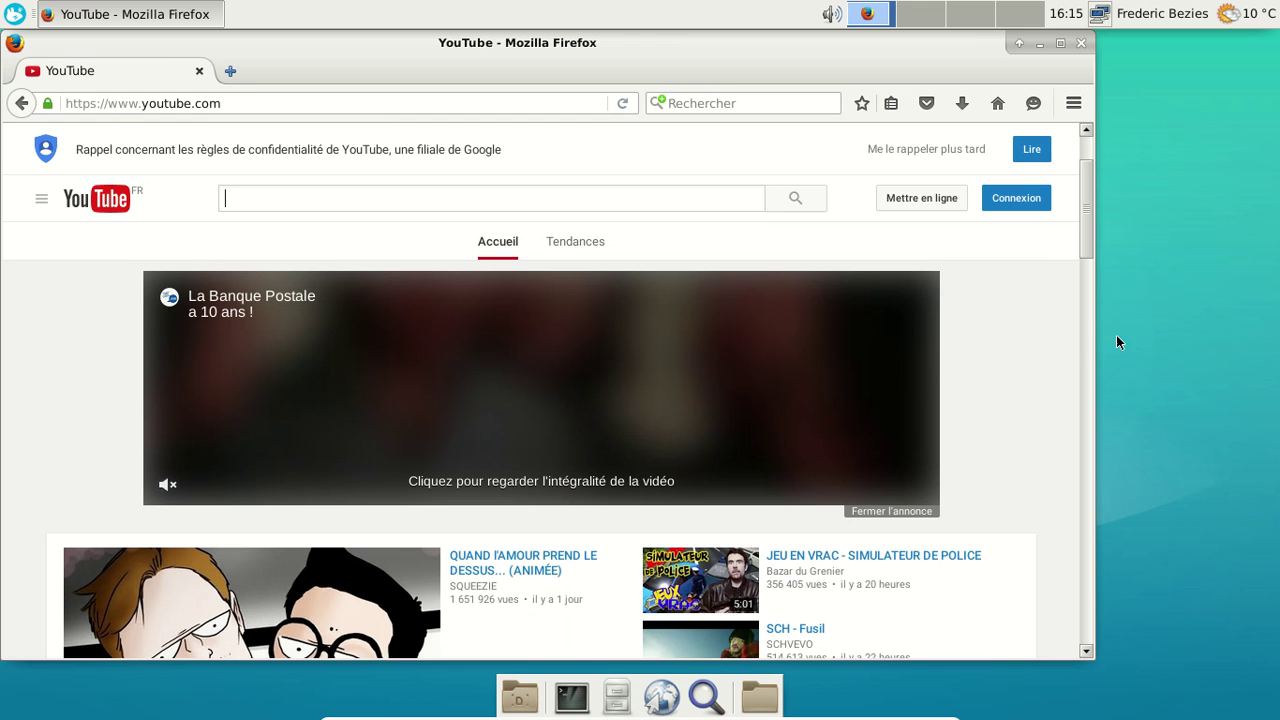
Step: Look through the YouTube home page's video sections and play "Renaud - Mistral Gagnant"
{"action": "scroll", "coordinate": [1024, 342], "scroll_direction": "down", "scroll_amount": 5}
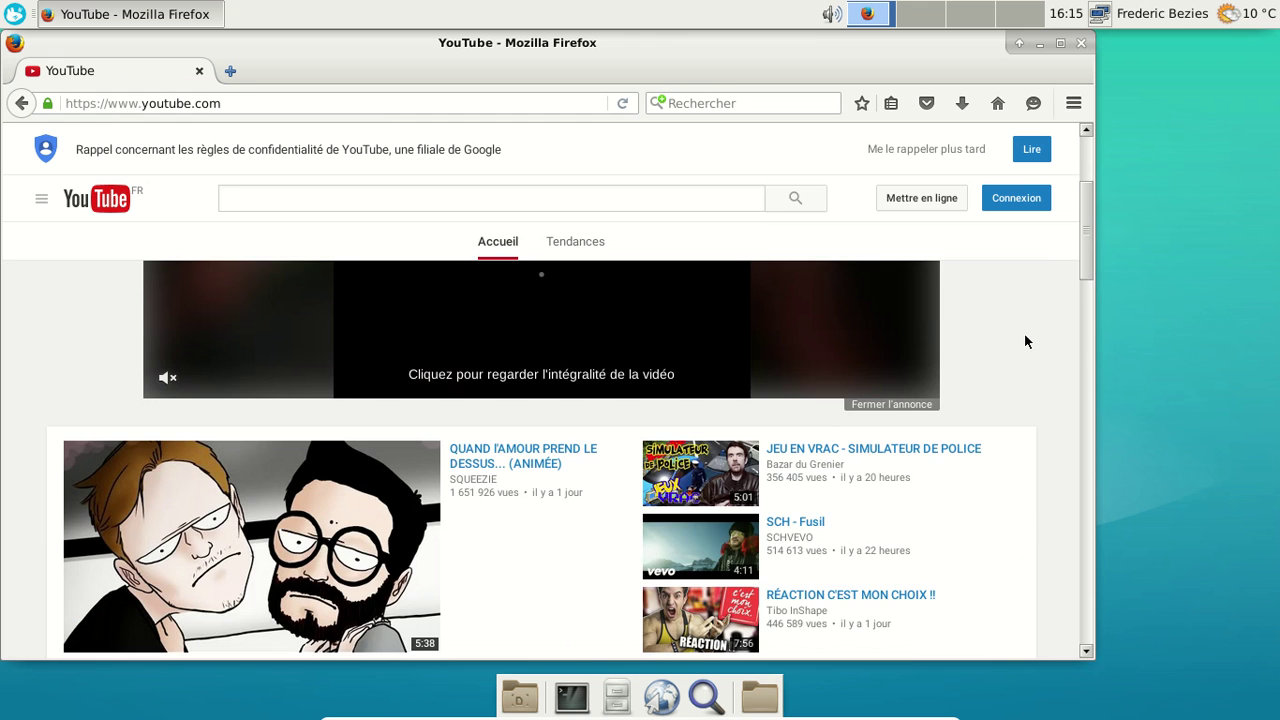
{"action": "scroll", "coordinate": [1024, 342], "scroll_direction": "down", "scroll_amount": 5}
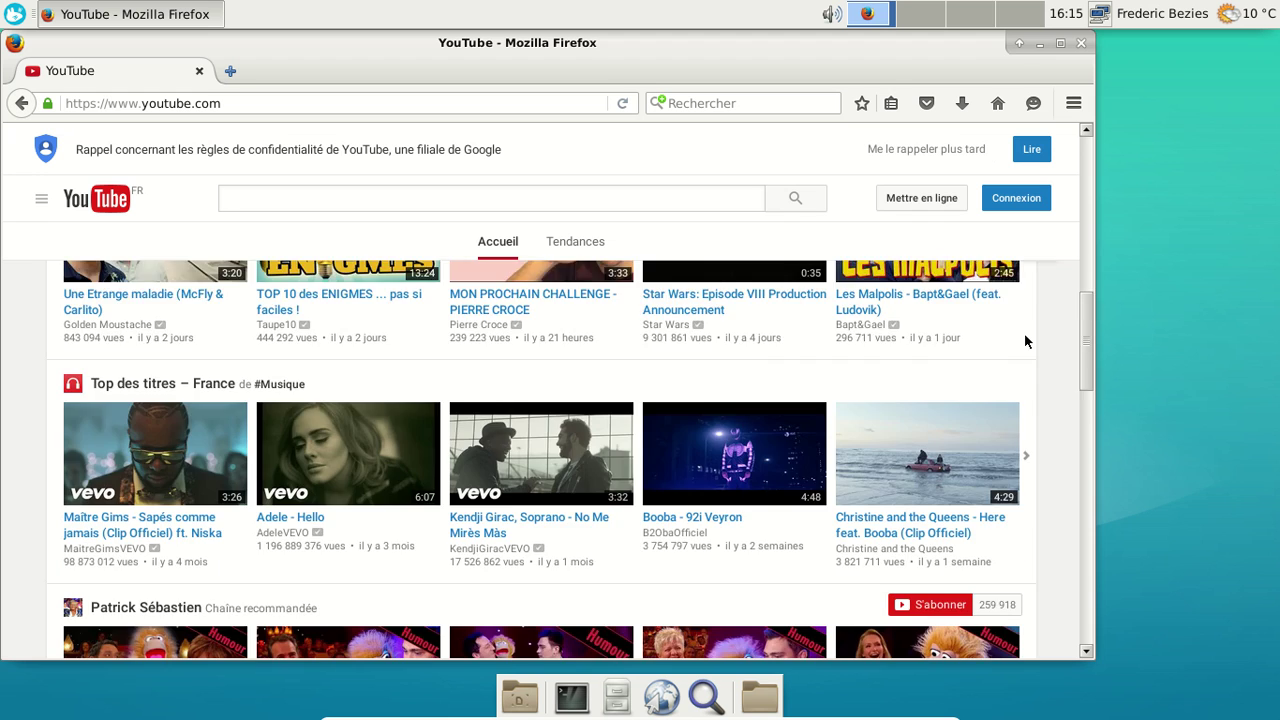
{"action": "scroll", "coordinate": [1031, 343], "scroll_direction": "down", "scroll_amount": 3}
{"action": "scroll", "coordinate": [1031, 342], "scroll_direction": "down", "scroll_amount": 6}
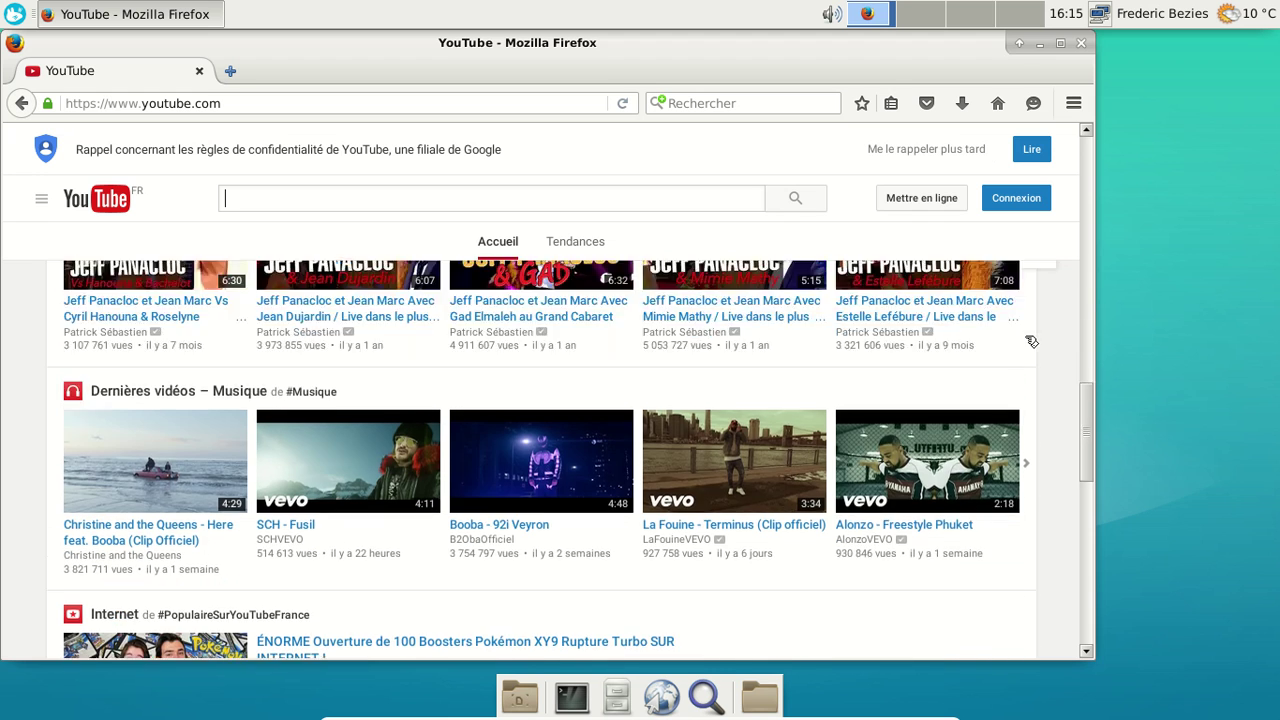
{"action": "scroll", "coordinate": [1024, 342], "scroll_direction": "down", "scroll_amount": 5}
{"action": "scroll", "coordinate": [1024, 342], "scroll_direction": "down", "scroll_amount": 1}
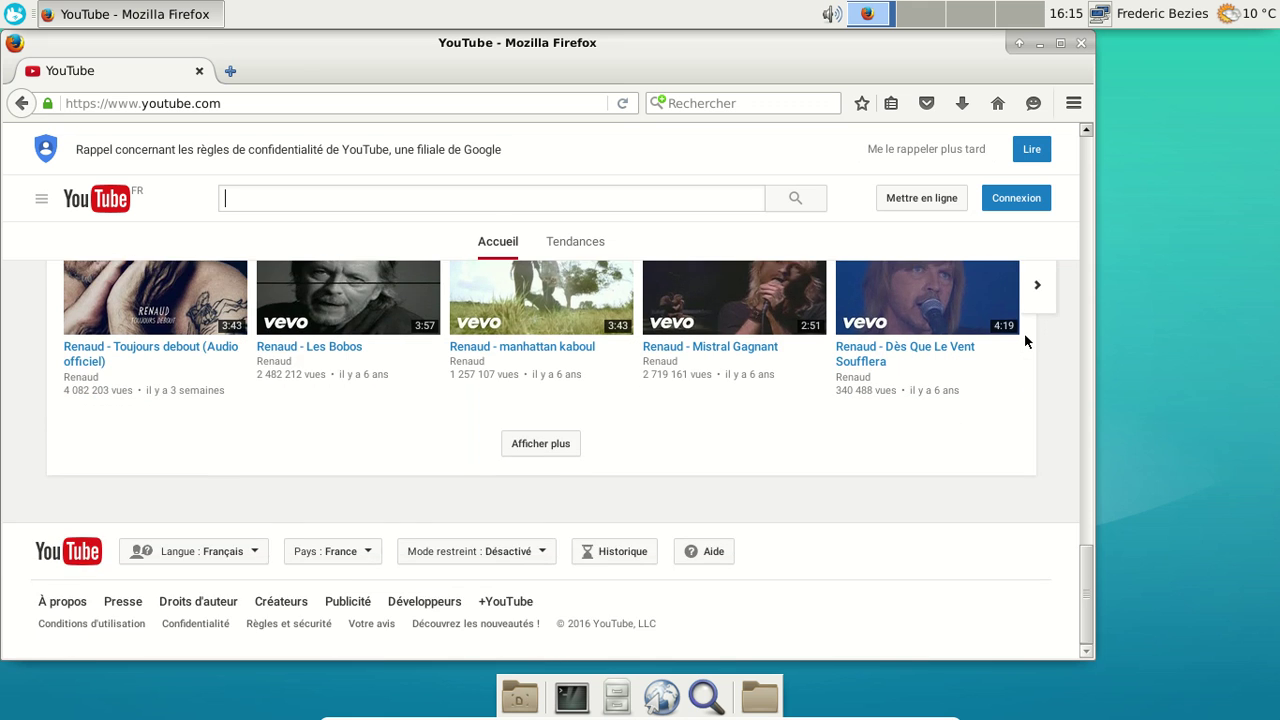
{"action": "scroll", "coordinate": [1026, 337], "scroll_direction": "up", "scroll_amount": 2}
{"action": "left_click", "coordinate": [738, 443]}
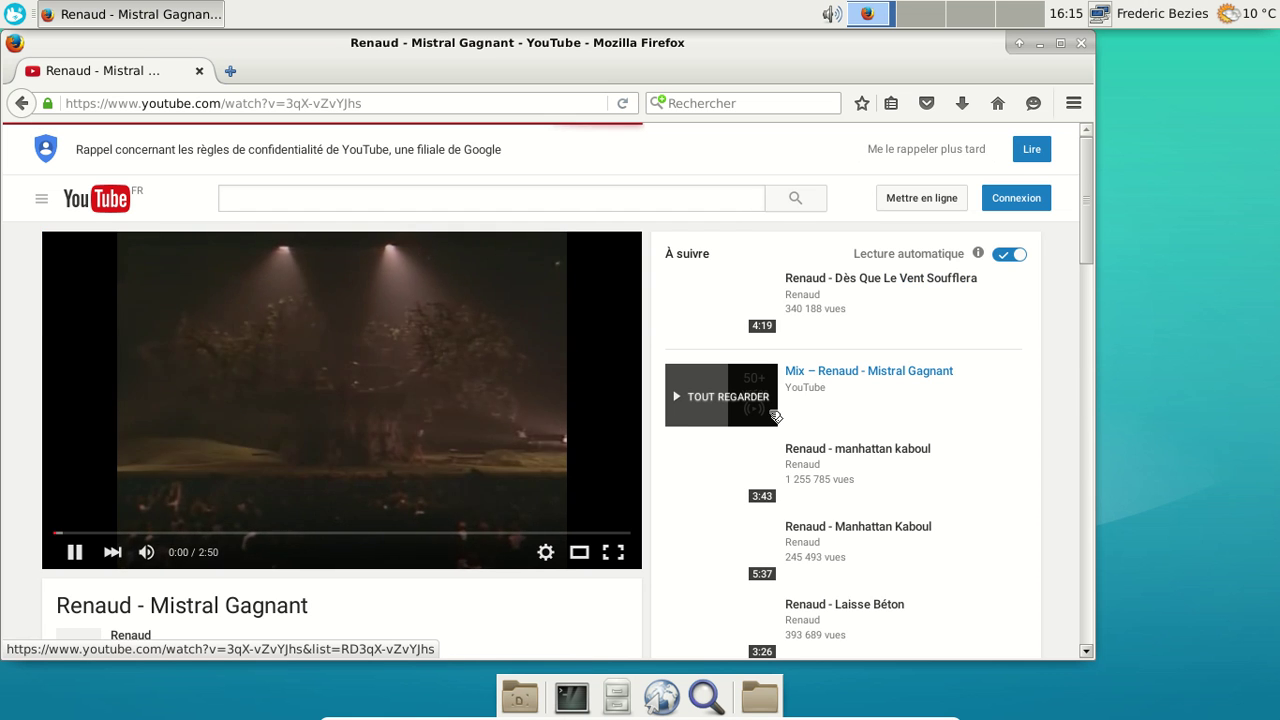
{"action": "left_click", "coordinate": [775, 416]}
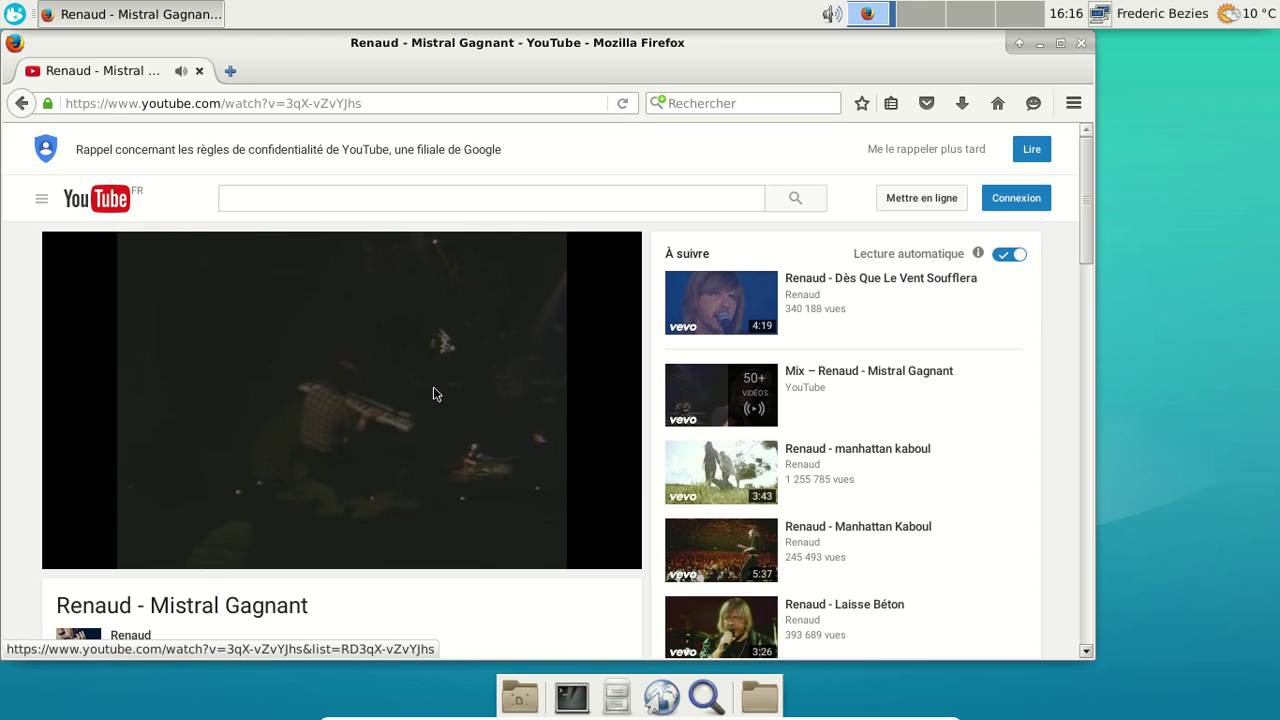
Step: Test pausing and resuming the video, leave it paused, and check the player's context options for the HTML5 player entry
{"action": "left_click", "coordinate": [397, 440]}
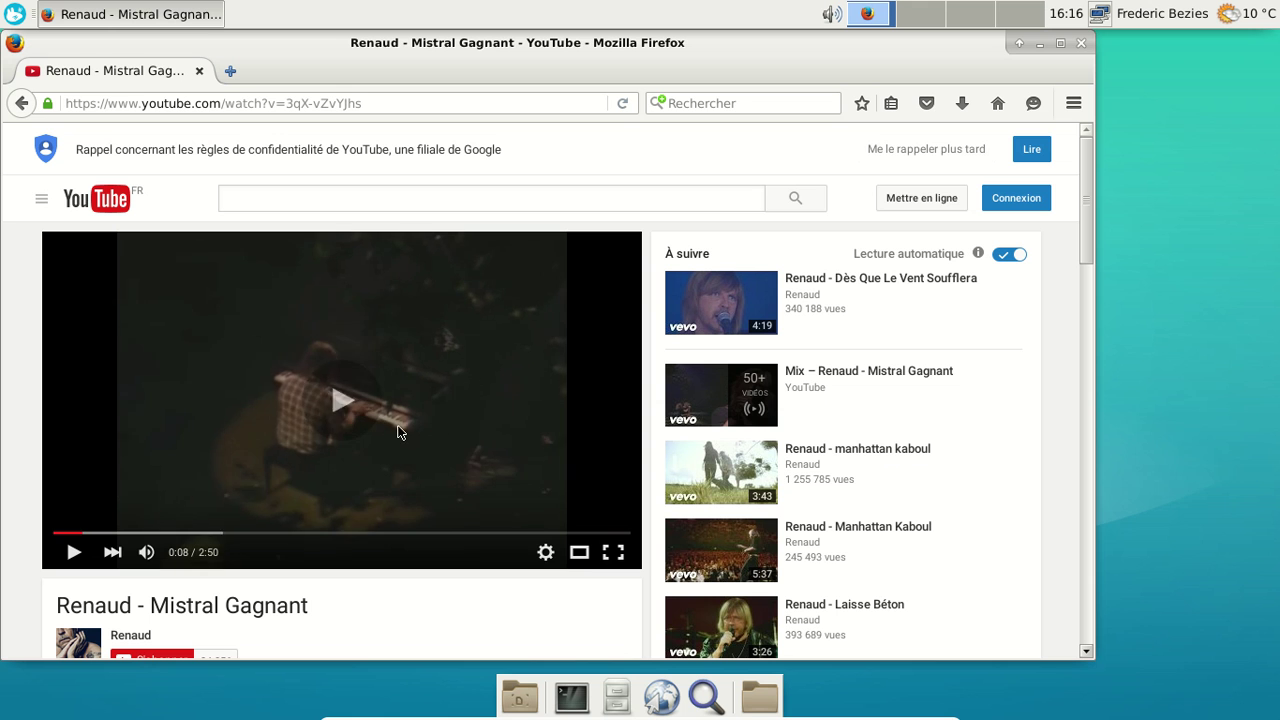
{"action": "left_click", "coordinate": [378, 428]}
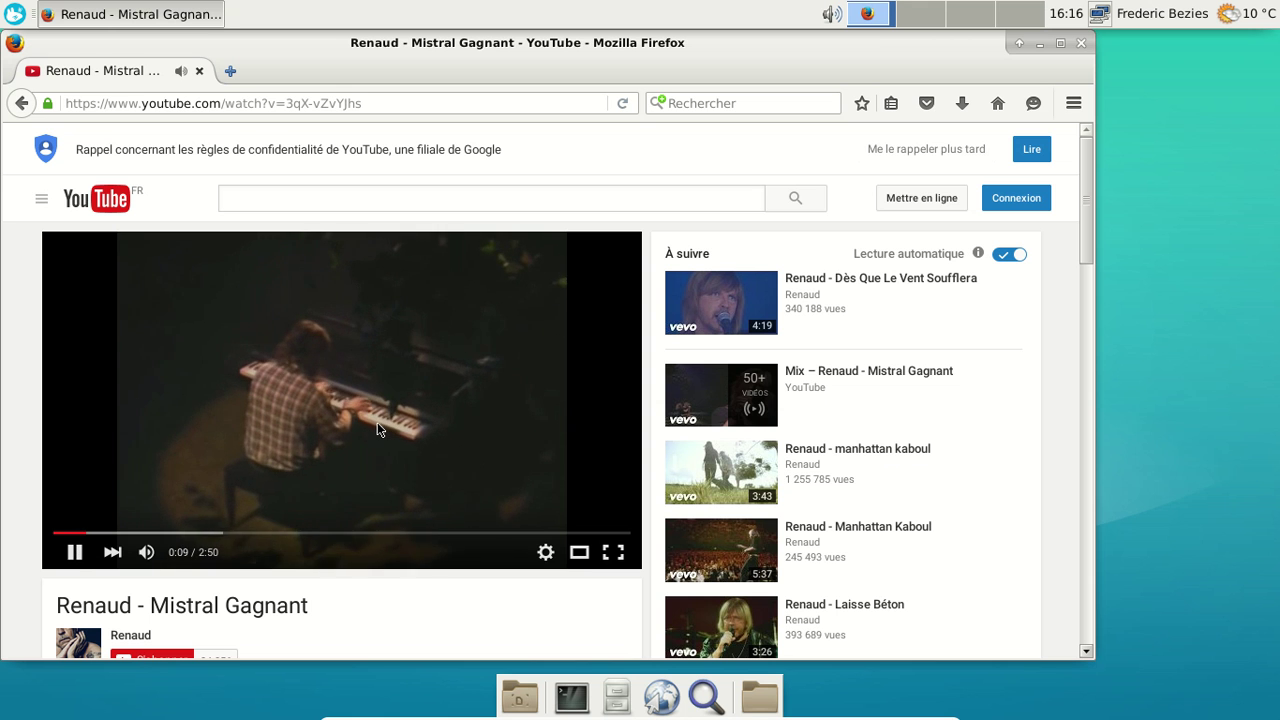
{"action": "left_click", "coordinate": [73, 553]}
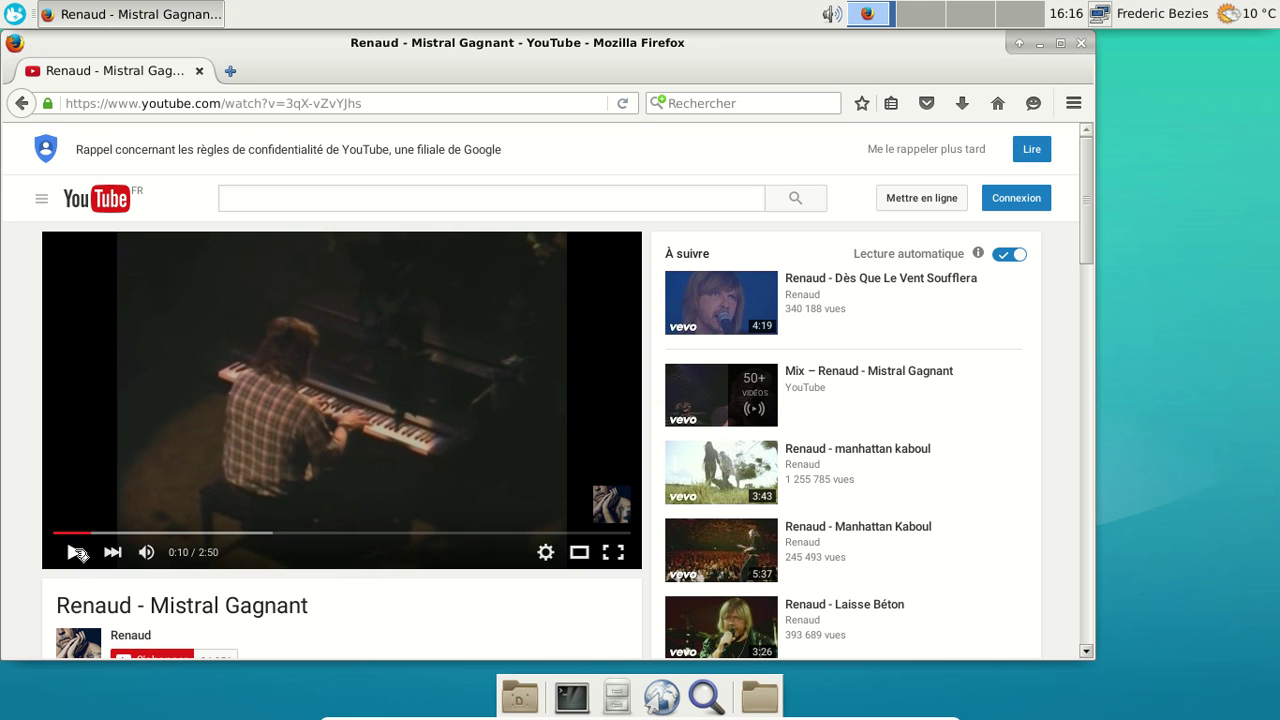
{"action": "right_click", "coordinate": [355, 343]}
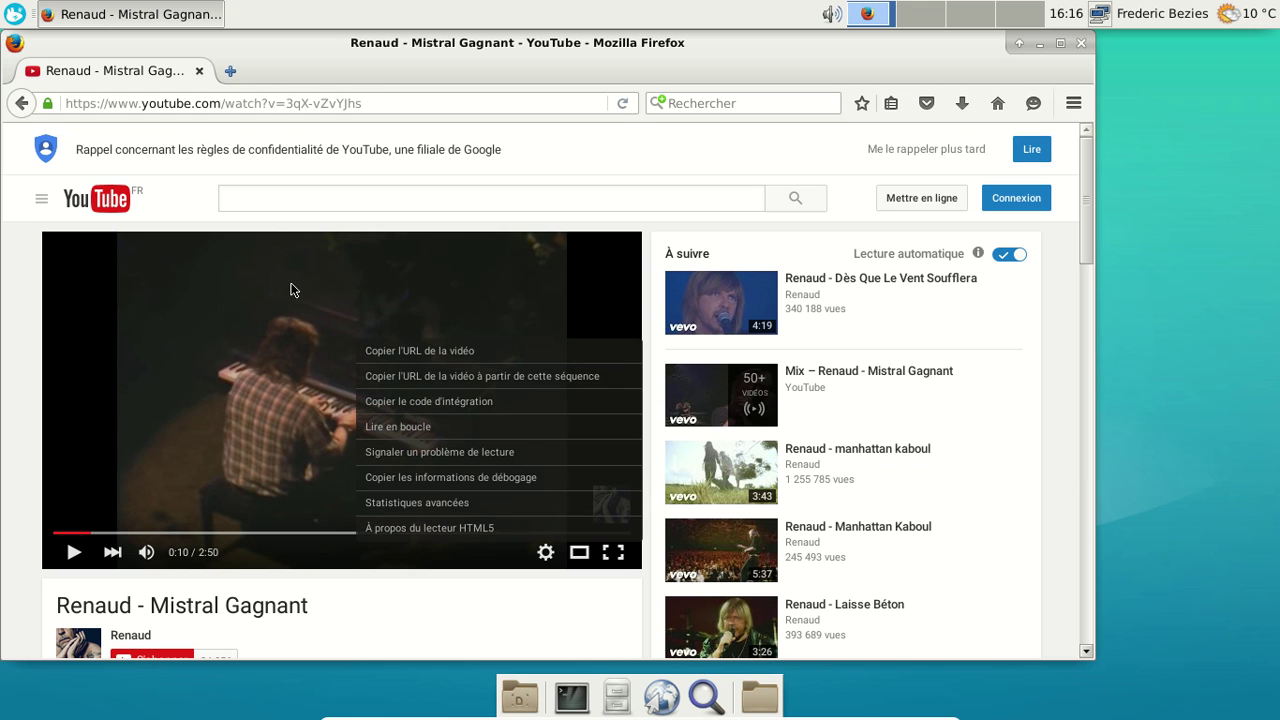
{"action": "key", "text": "Escape"}
Step: Open inlimbo1.bandcamp.com in a new browser tab
{"action": "left_click", "coordinate": [229, 72]}
{"action": "type", "text": "inli"}
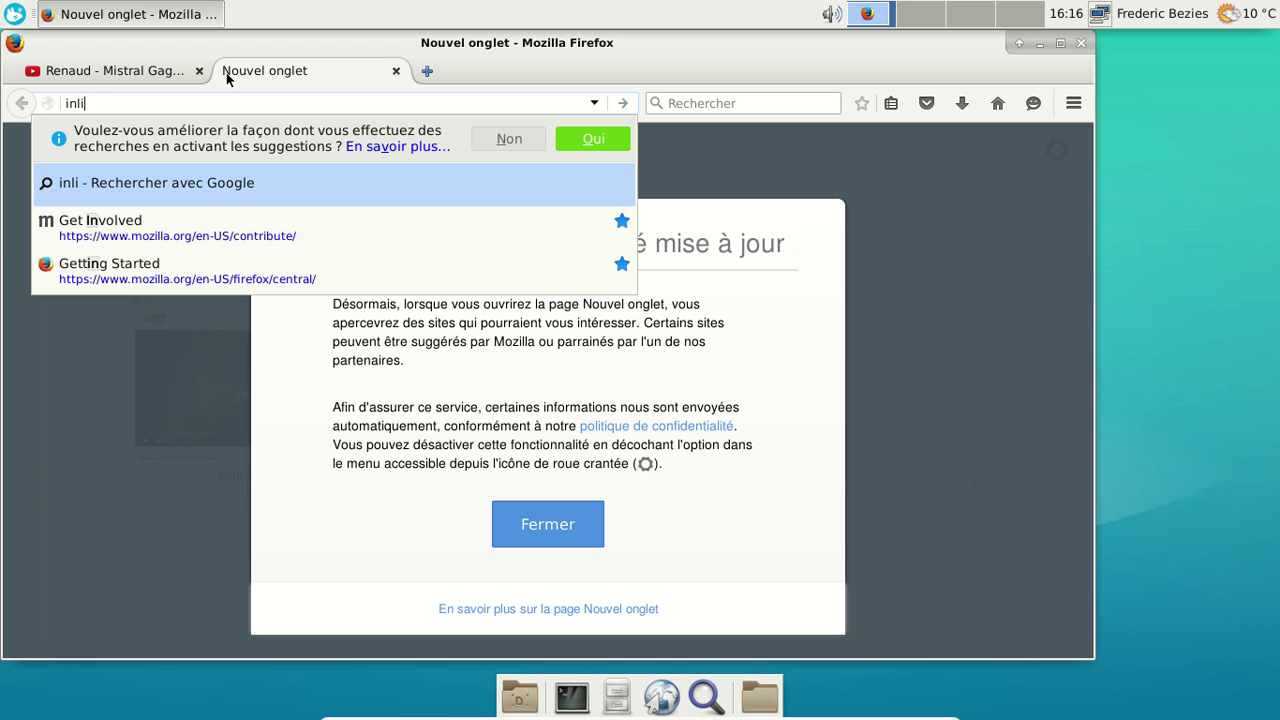
{"action": "type", "text": "mbo1"}
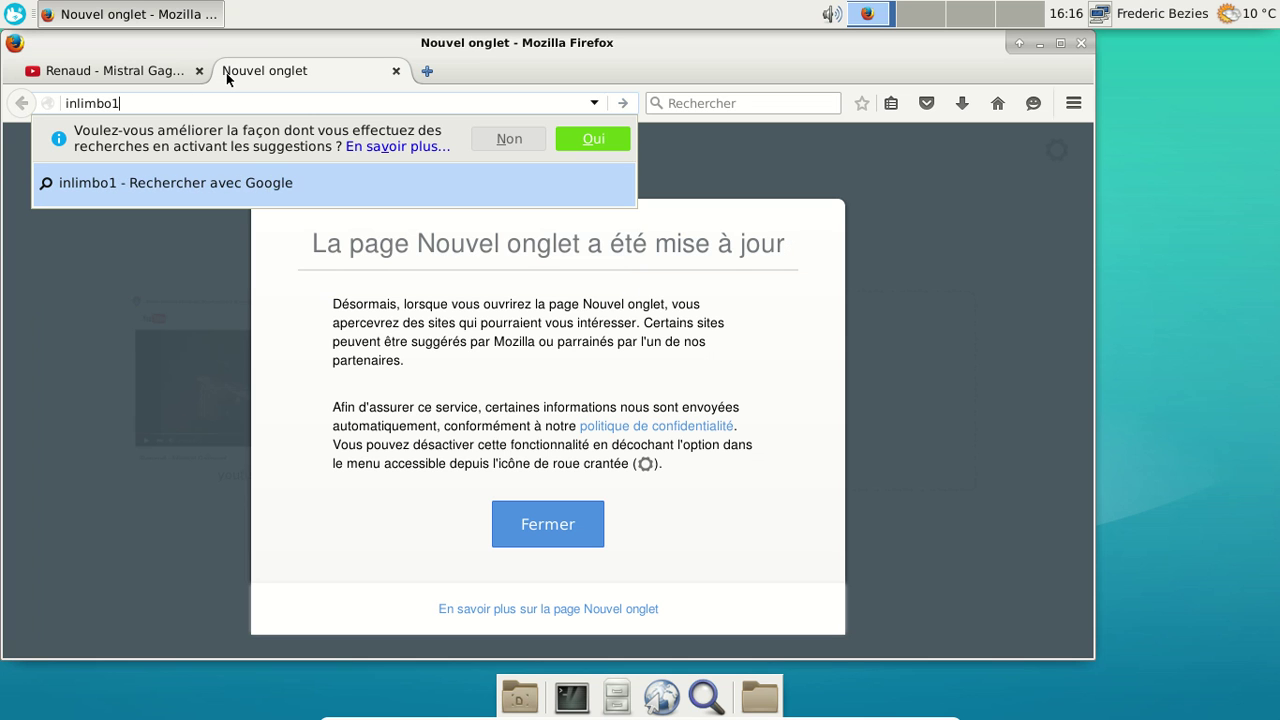
{"action": "type", "text": ".bandcamp"}
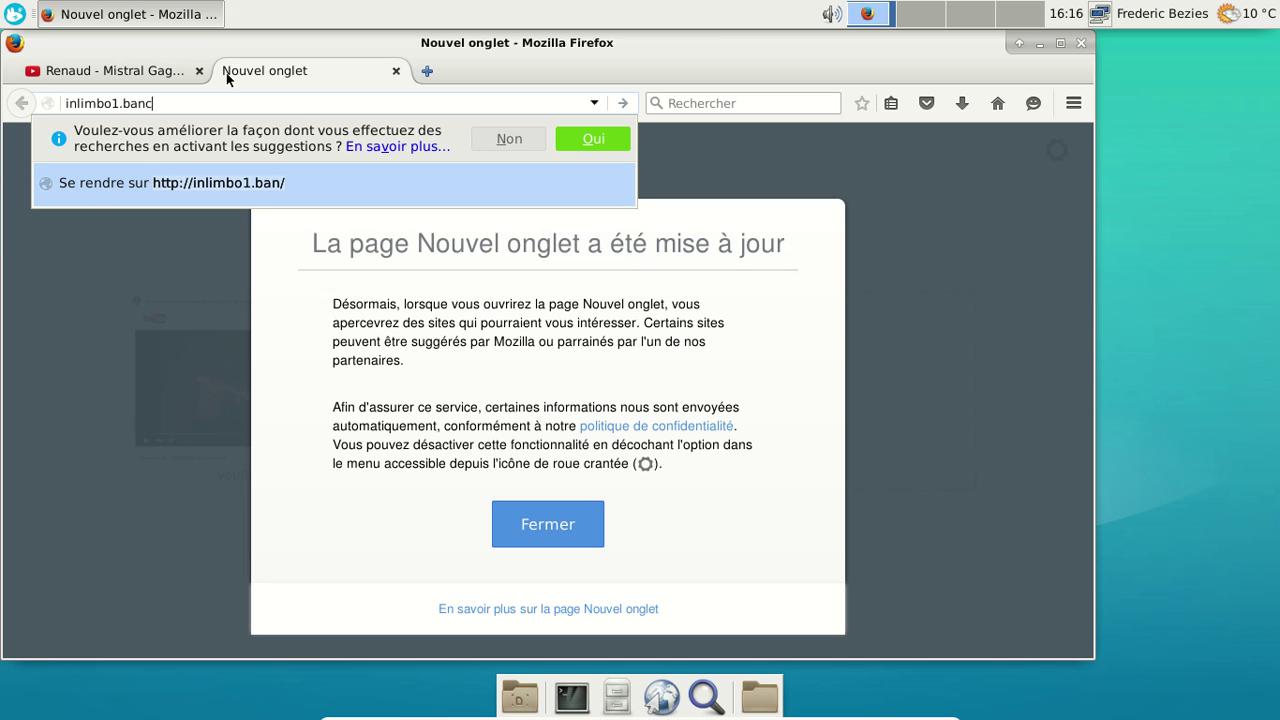
{"action": "type", "text": ".com"}
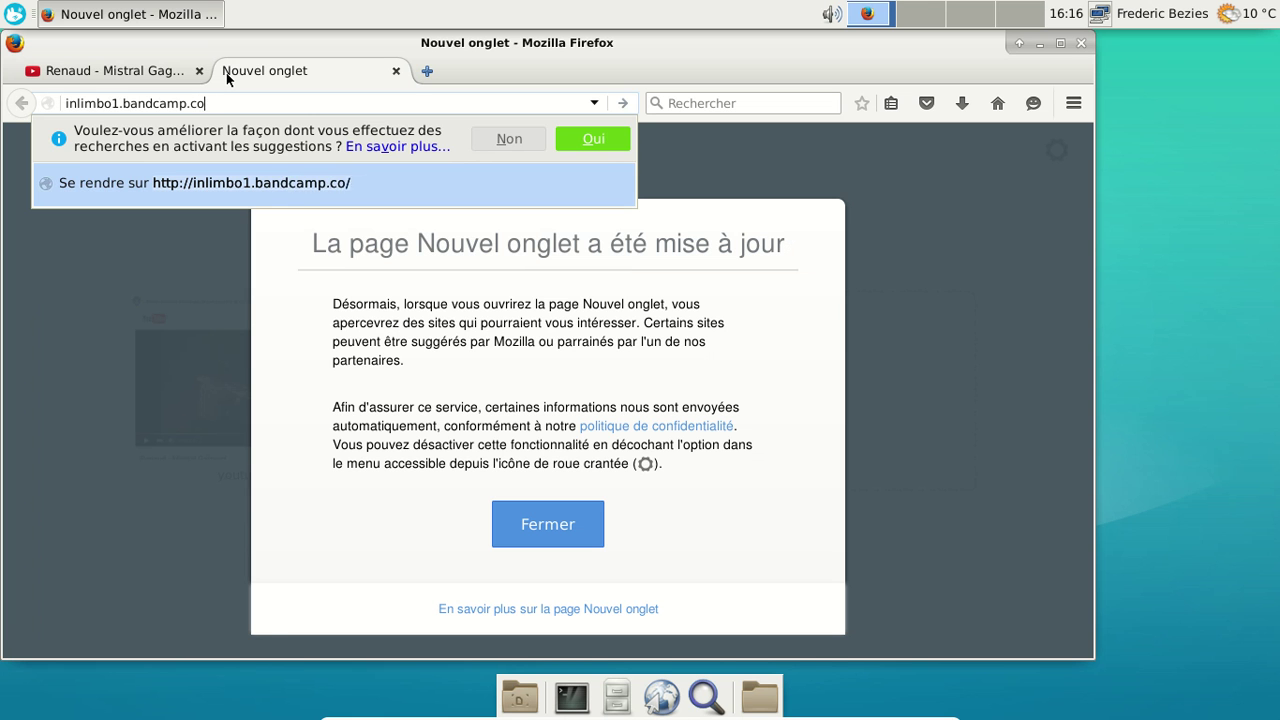
{"action": "key", "text": "Return"}
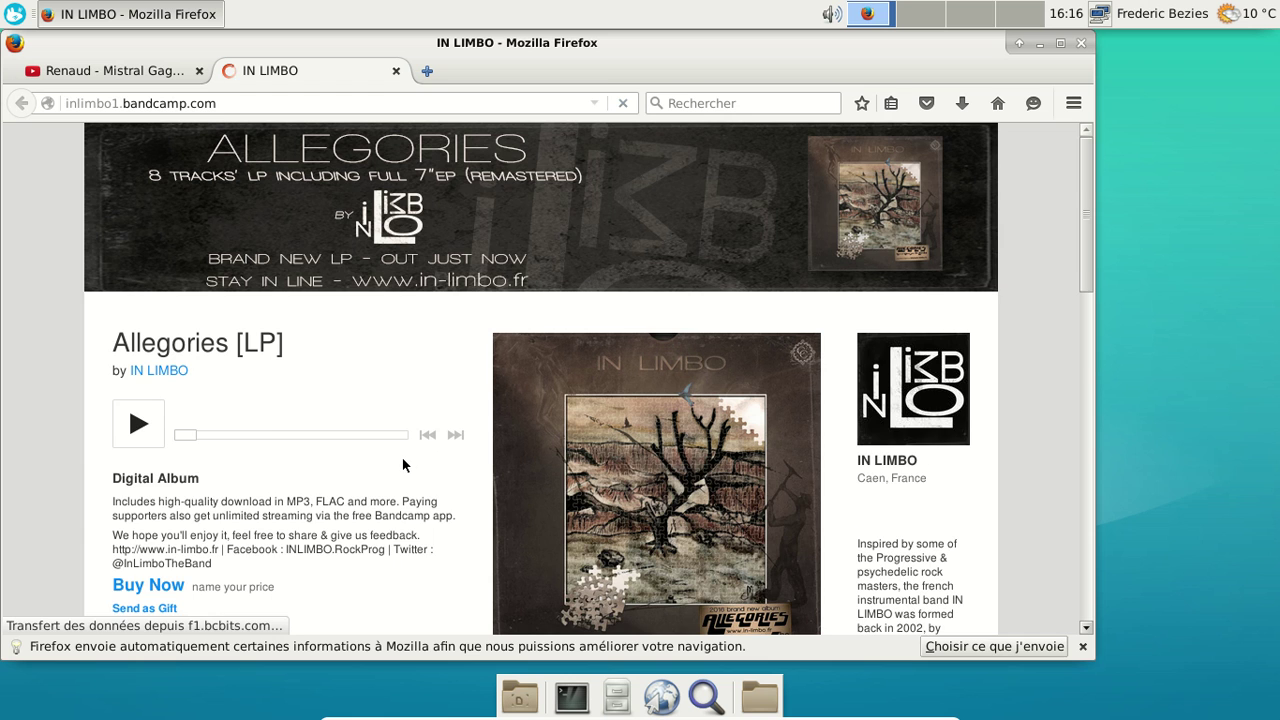
Step: Test audio playback of "SOLaire [Solar in G]" on the Allegories [LP] page for a few seconds and pause it
{"action": "scroll", "coordinate": [404, 465], "scroll_direction": "down", "scroll_amount": 3}
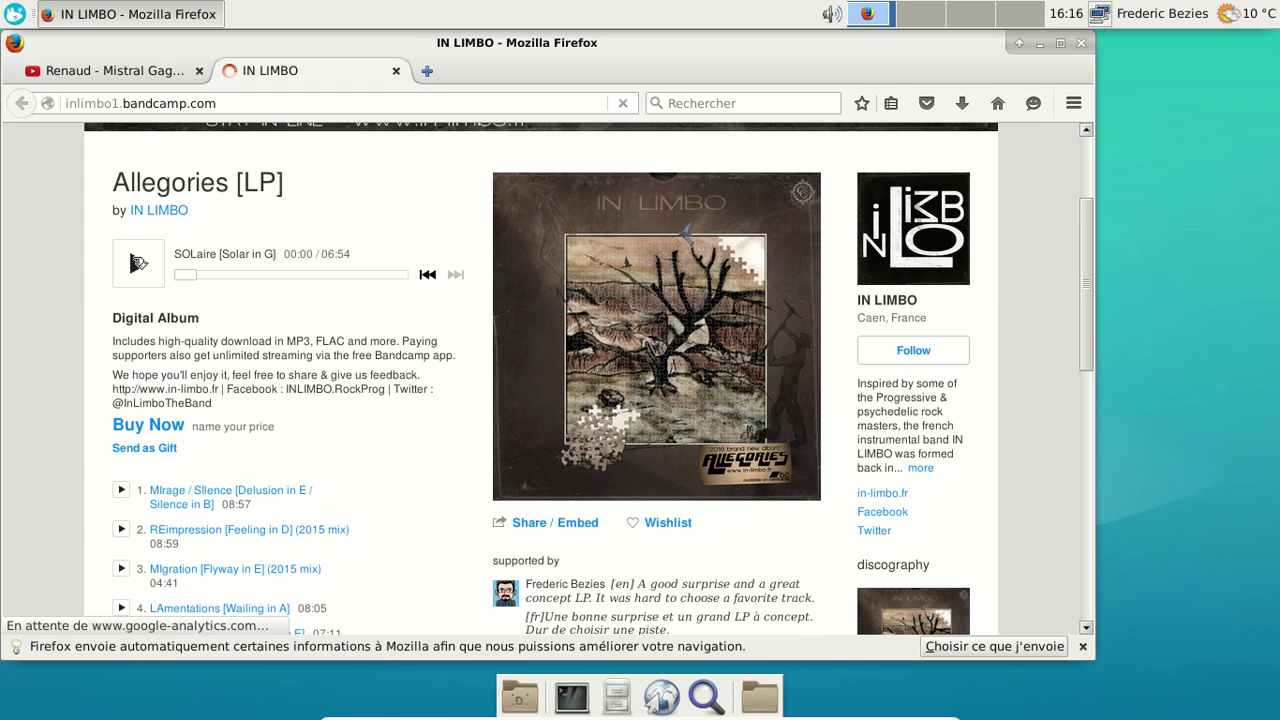
{"action": "left_click", "coordinate": [138, 262]}
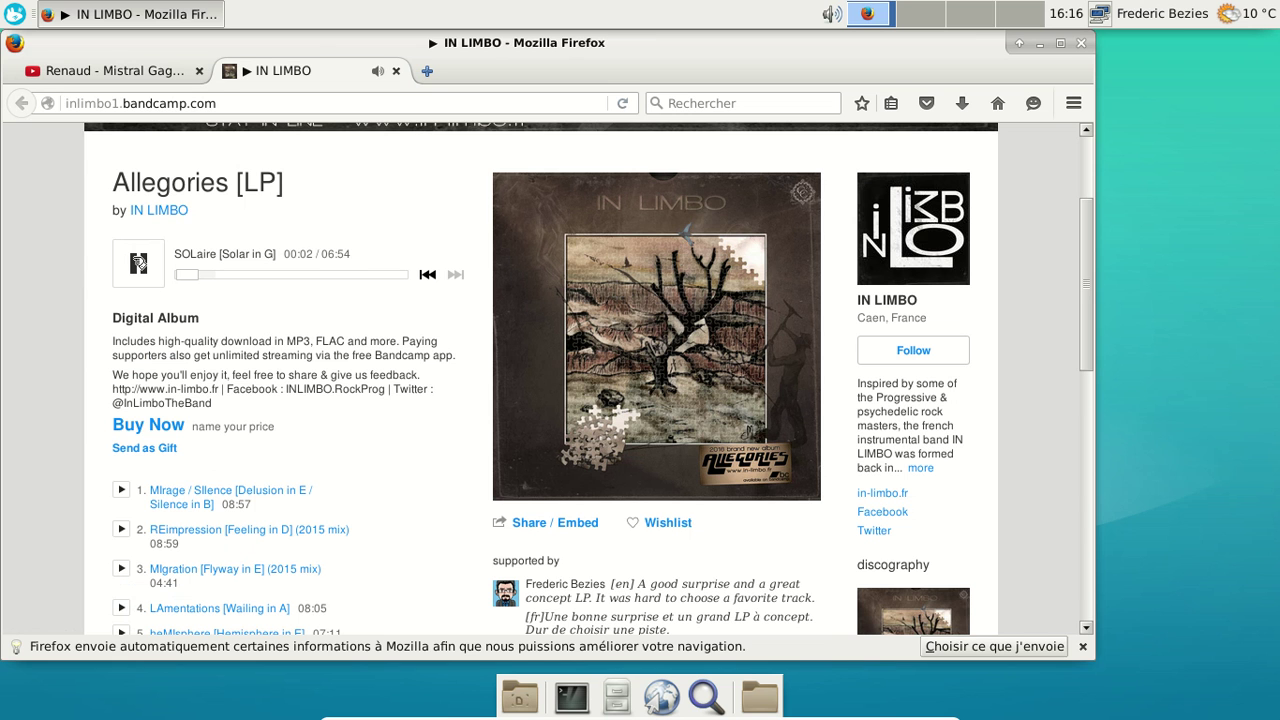
{"action": "left_click", "coordinate": [138, 262]}
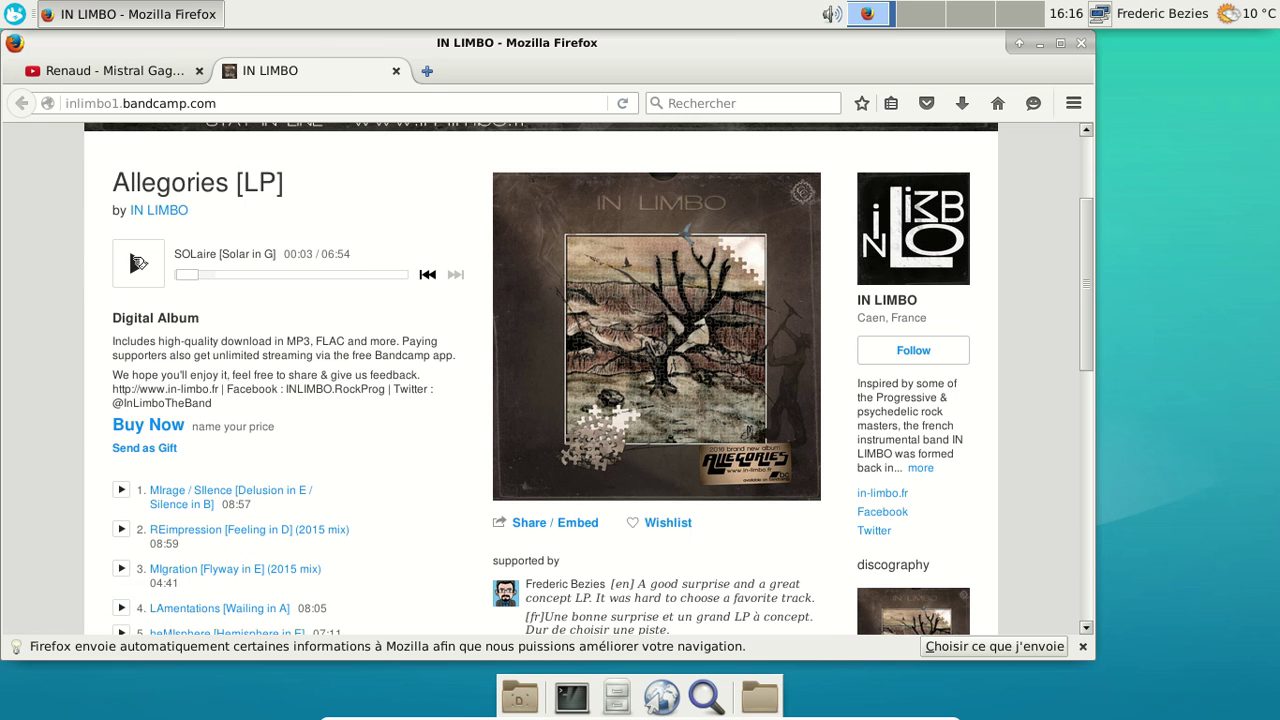
Step: Close the IN LIMBO tab and the Firefox window
{"action": "left_click", "coordinate": [396, 71]}
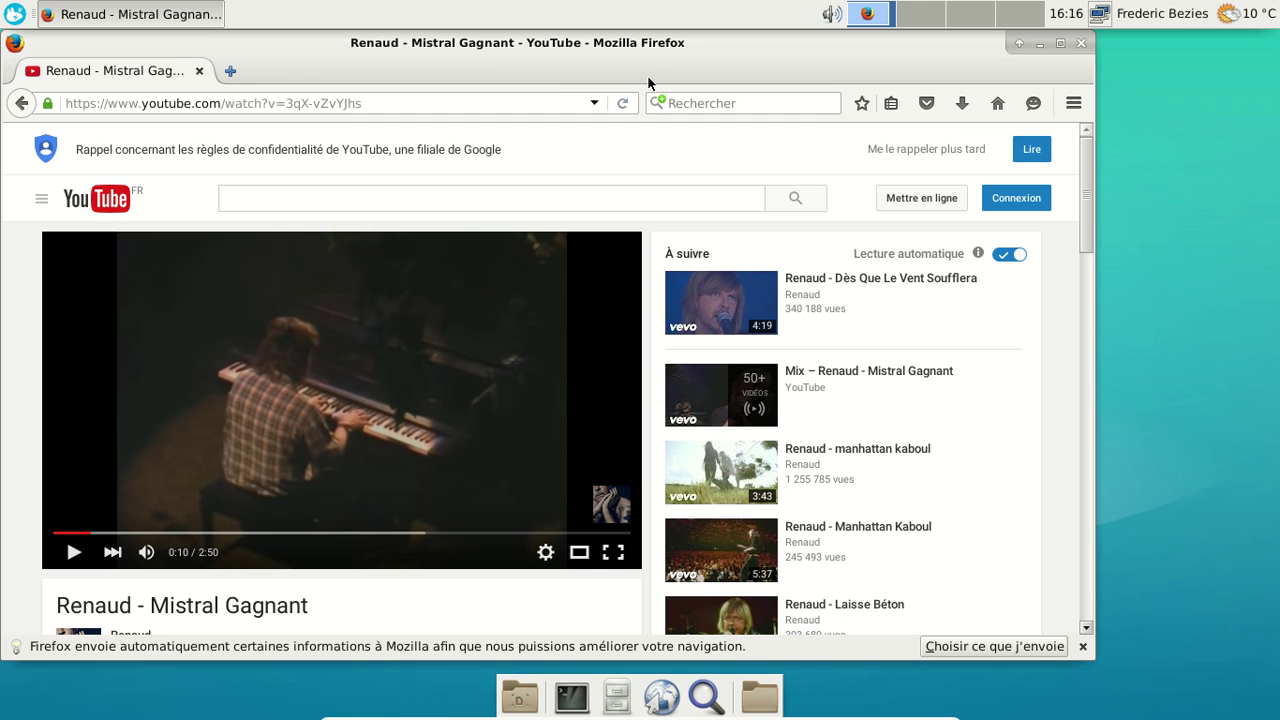
{"action": "left_click", "coordinate": [1080, 44]}
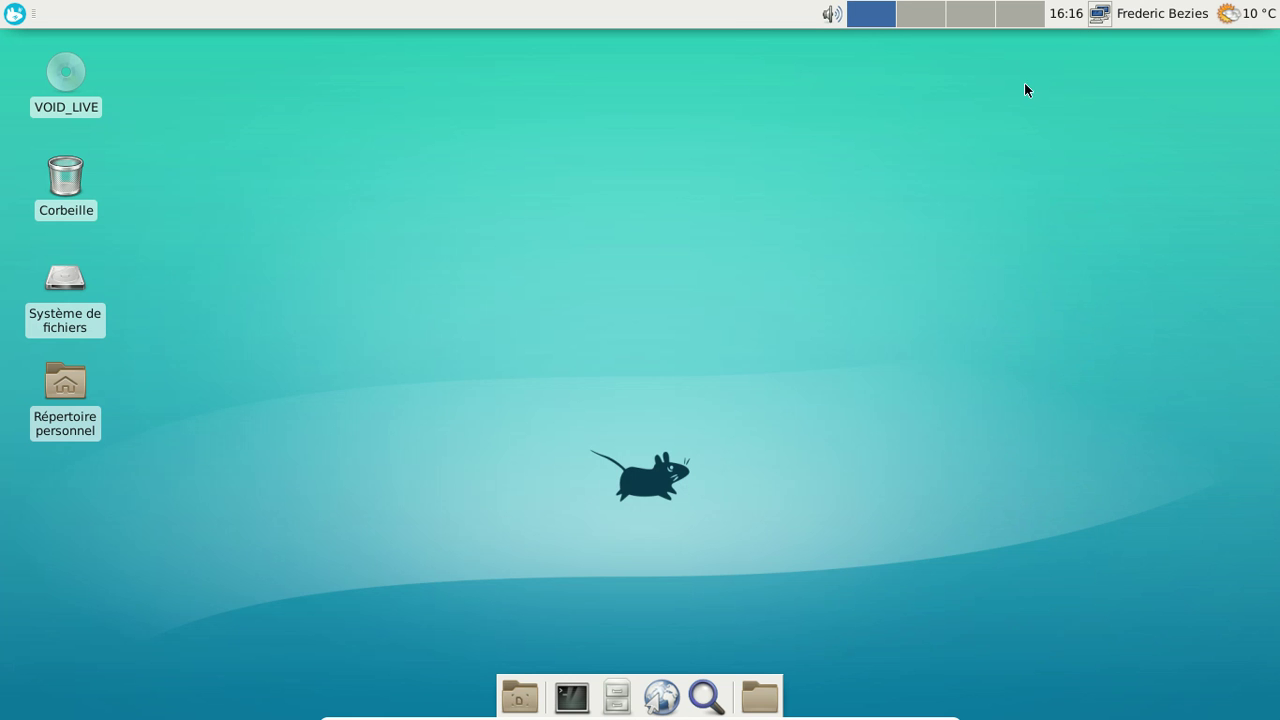
Step: Open a terminal and move its window towards the middle of the desktop
{"action": "left_click", "coordinate": [13, 12]}
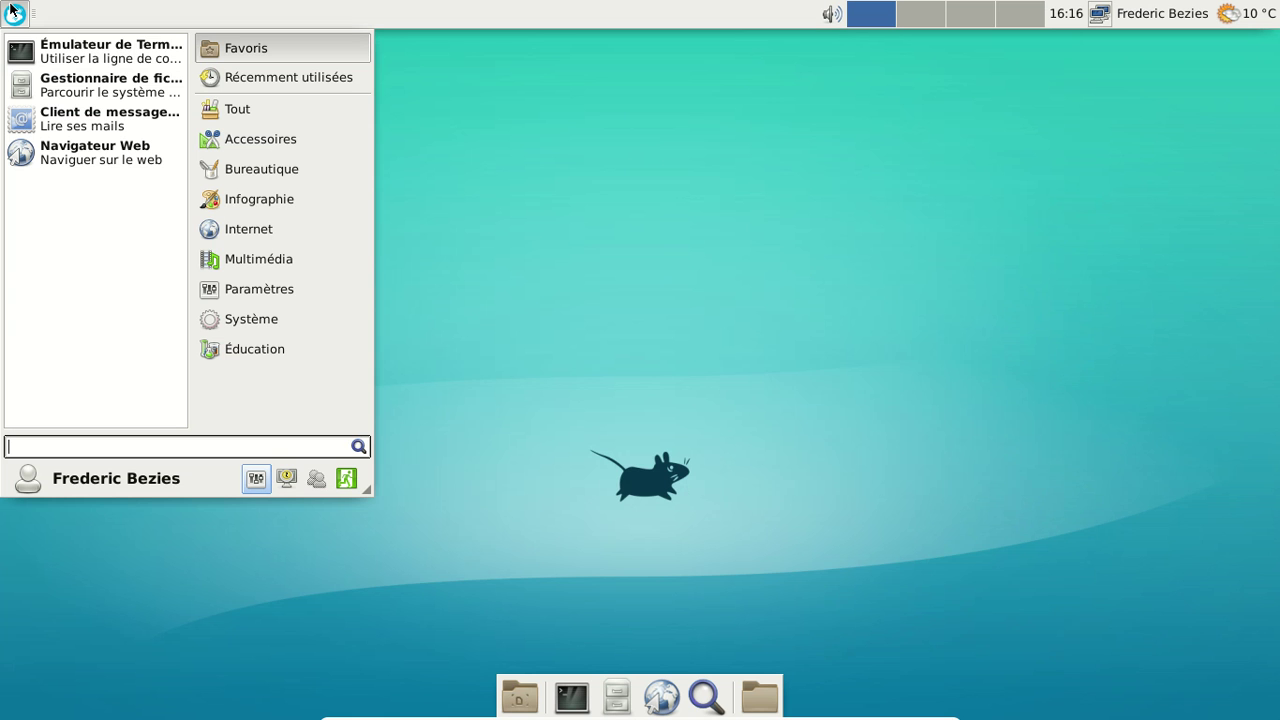
{"action": "left_click", "coordinate": [501, 477]}
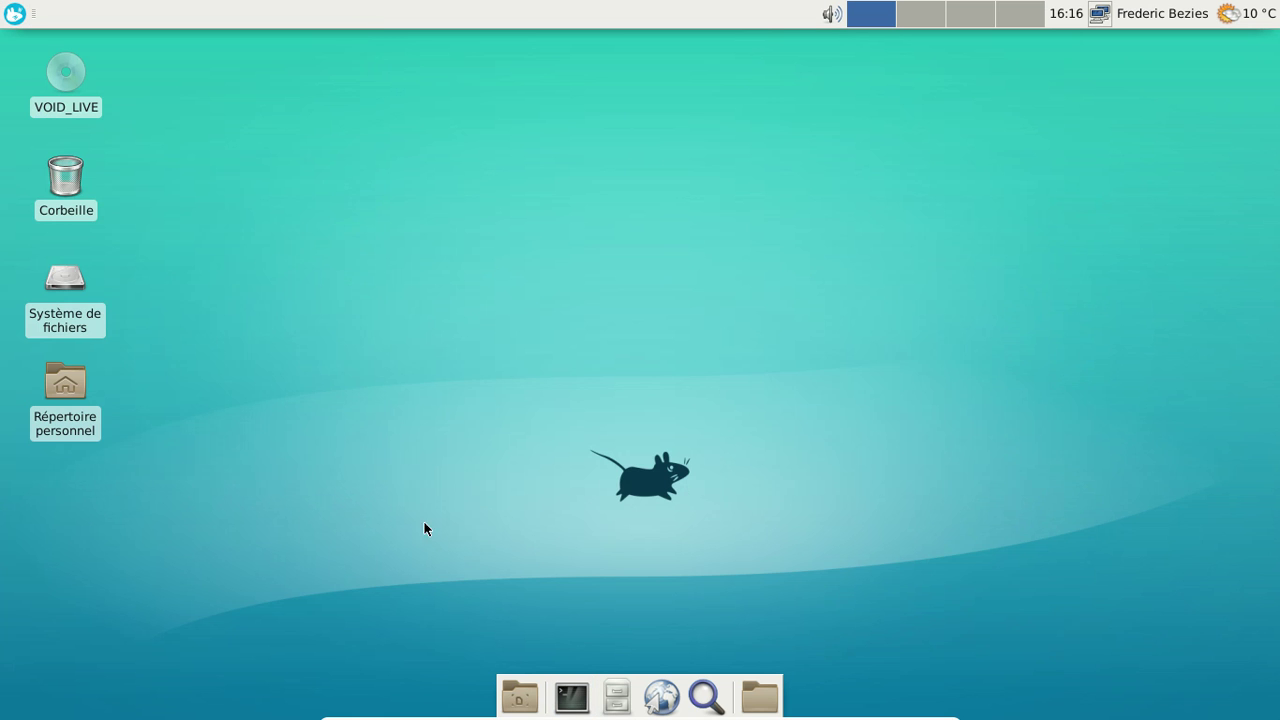
{"action": "left_click", "coordinate": [555, 680]}
{"action": "left_click_drag", "start_coordinate": [311, 40], "coordinate": [475, 72]}
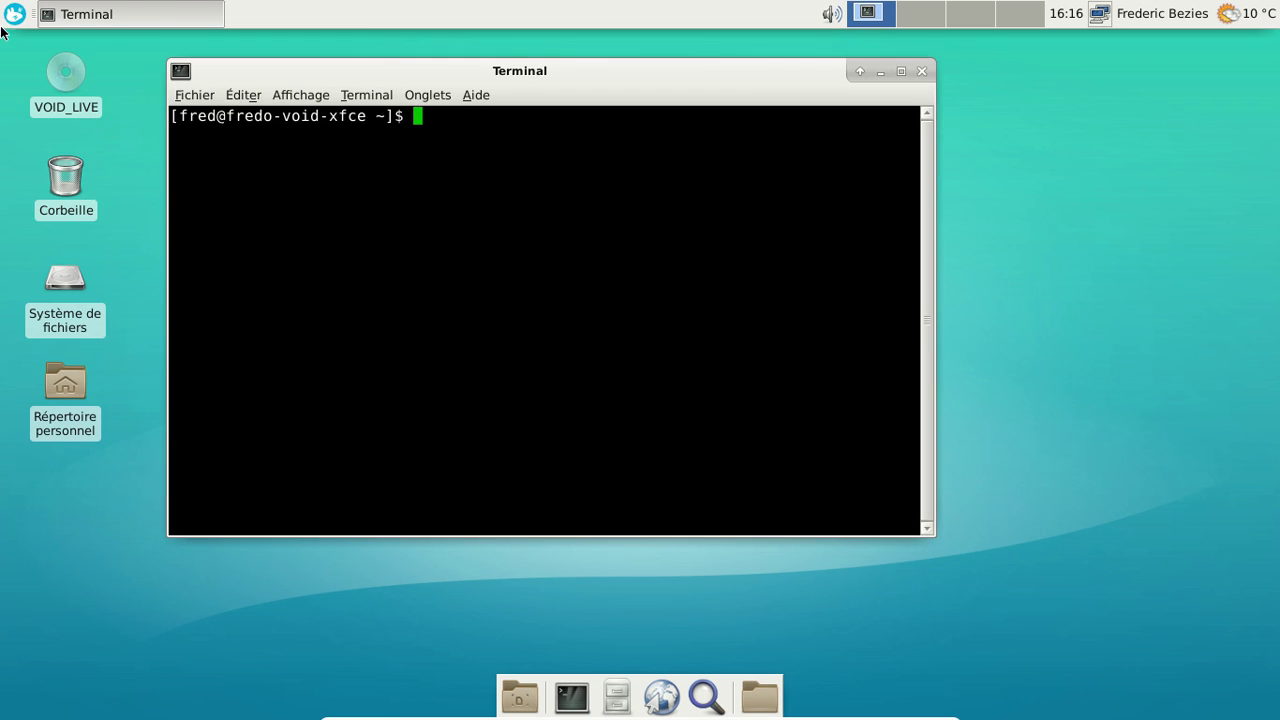
Step: Look through the installed Infographie, Internet and Multimédia applications, then return to the terminal
{"action": "left_click", "coordinate": [6, 10]}
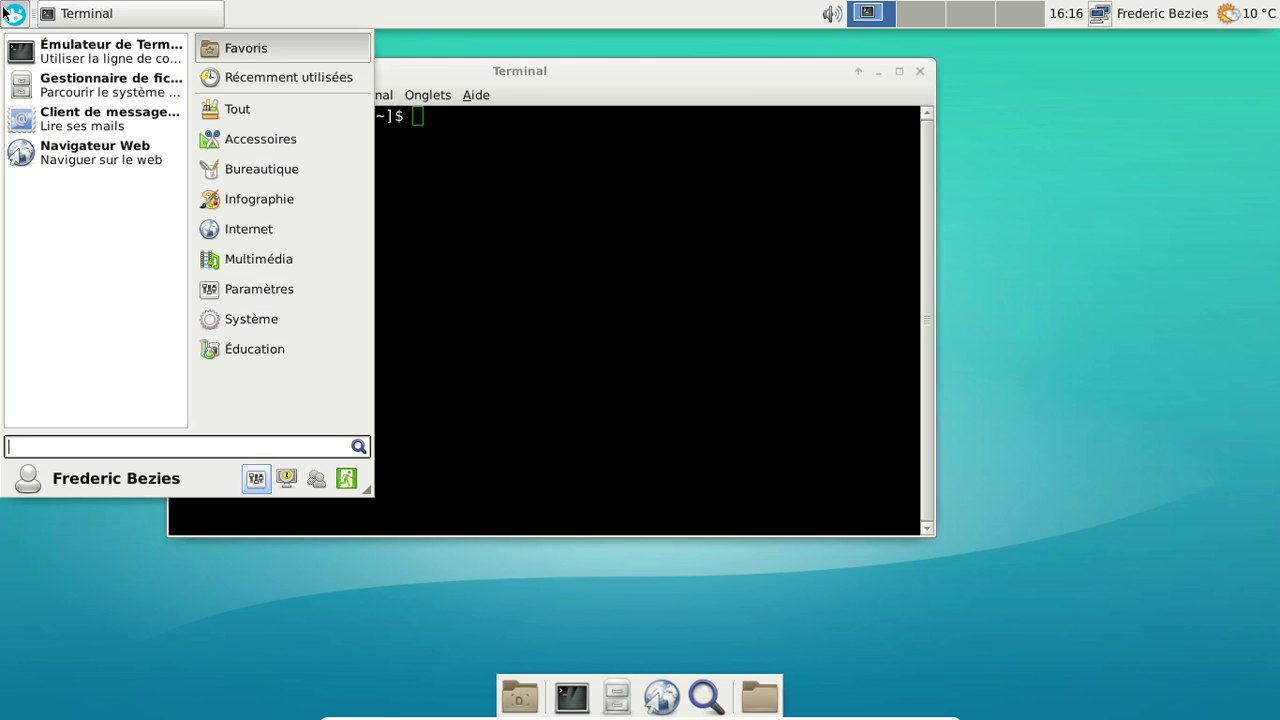
{"action": "left_click", "coordinate": [267, 210]}
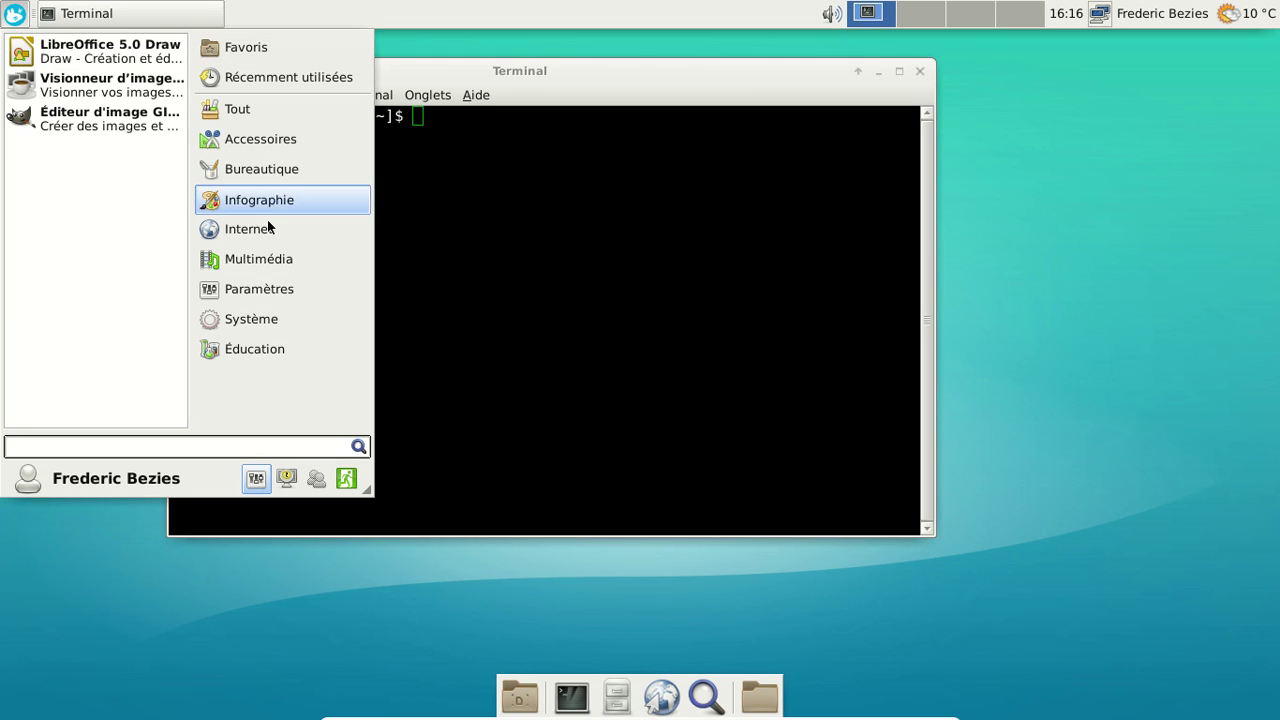
{"action": "left_click", "coordinate": [269, 232]}
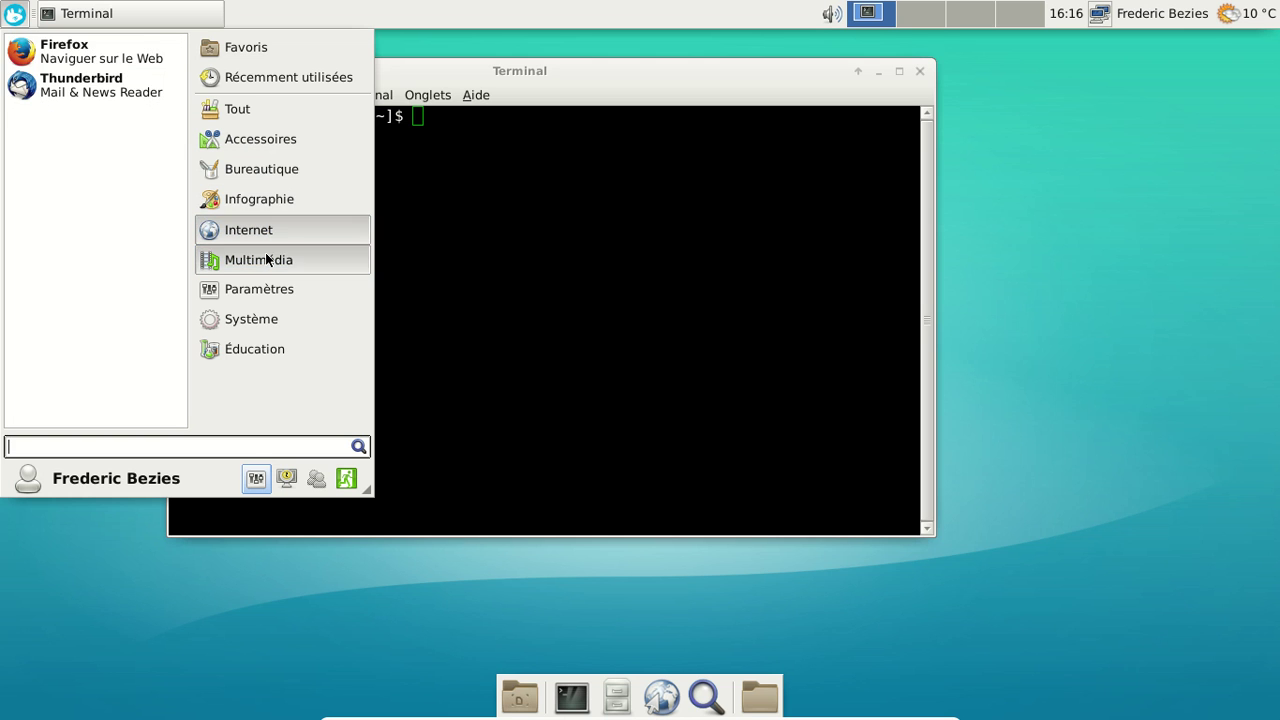
{"action": "left_click", "coordinate": [266, 259]}
{"action": "left_click", "coordinate": [532, 229]}
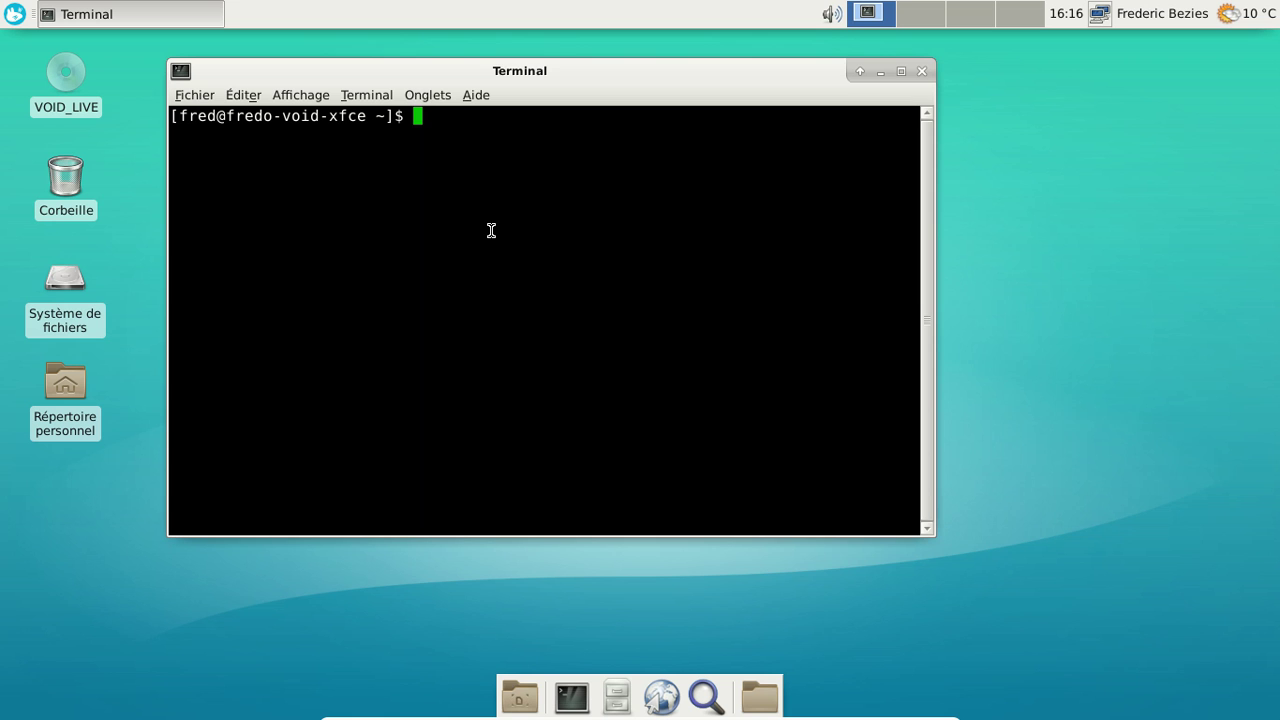
Step: Search the remote package repositories for mplayer with xbps-query -Rs mplayer
{"action": "type", "text": "xbps-query"}
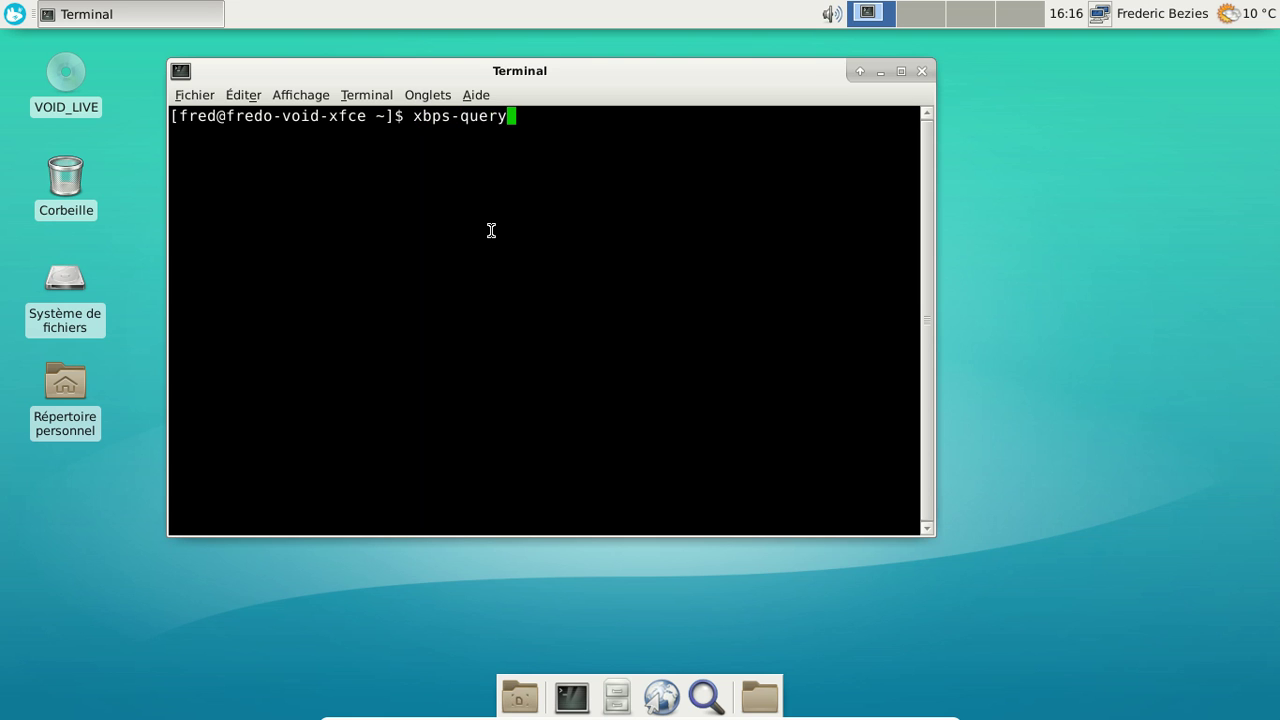
{"action": "type", "text": " -Rs mple"}
{"action": "key", "text": "BackSpace"}
{"action": "type", "text": "ayer"}
{"action": "key", "text": "Return"}
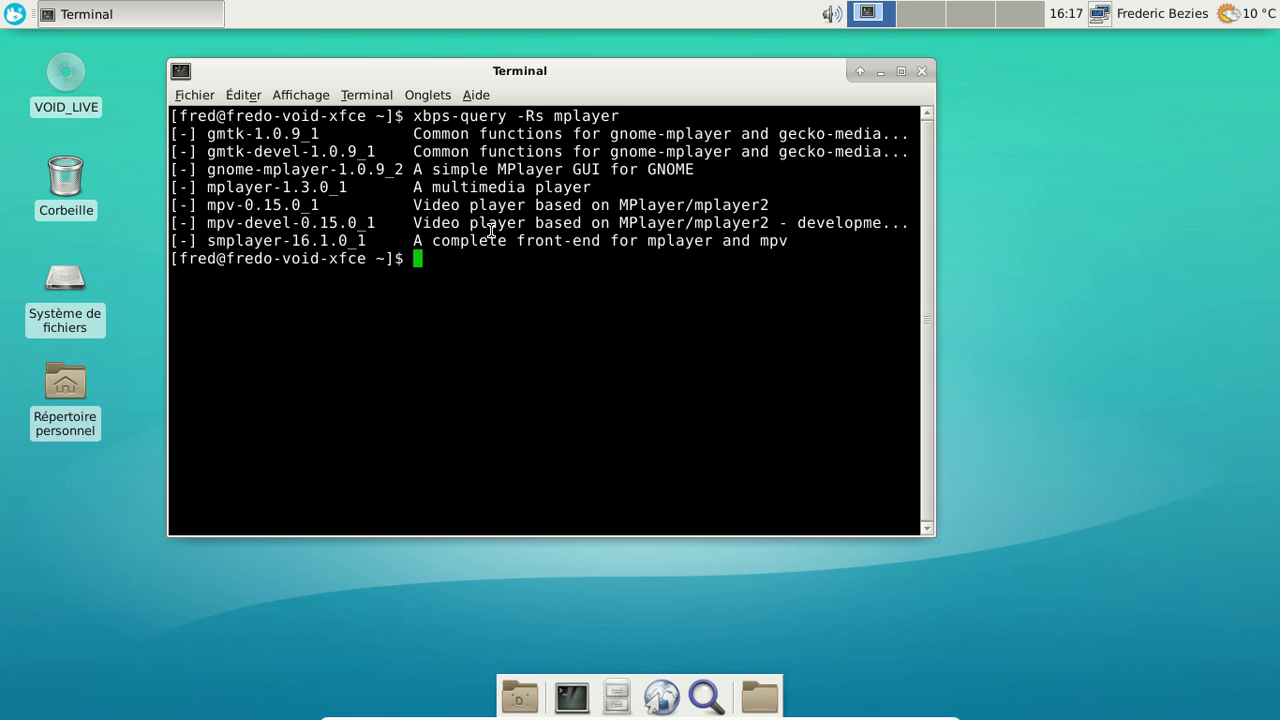
Step: Install the player with sudo xbps-install -S gnome-mplayer, entering the account password and accepting the package list
{"action": "type", "text": "sudo xbps-install *-"}
{"action": "key", "text": "BackSpace"}
{"action": "key", "text": "BackSpace"}
{"action": "type", "text": "-S gnome-mplayer"}
{"action": "key", "text": "Return"}
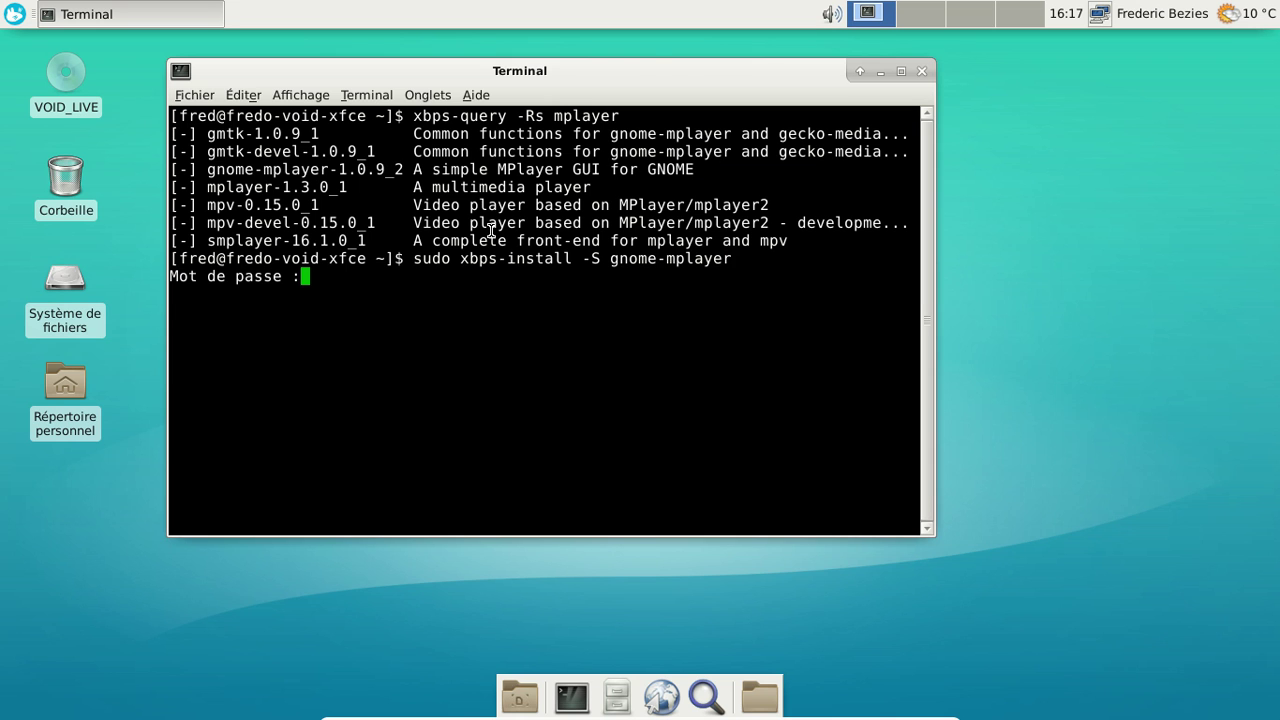
{"action": "key", "text": "Return"}
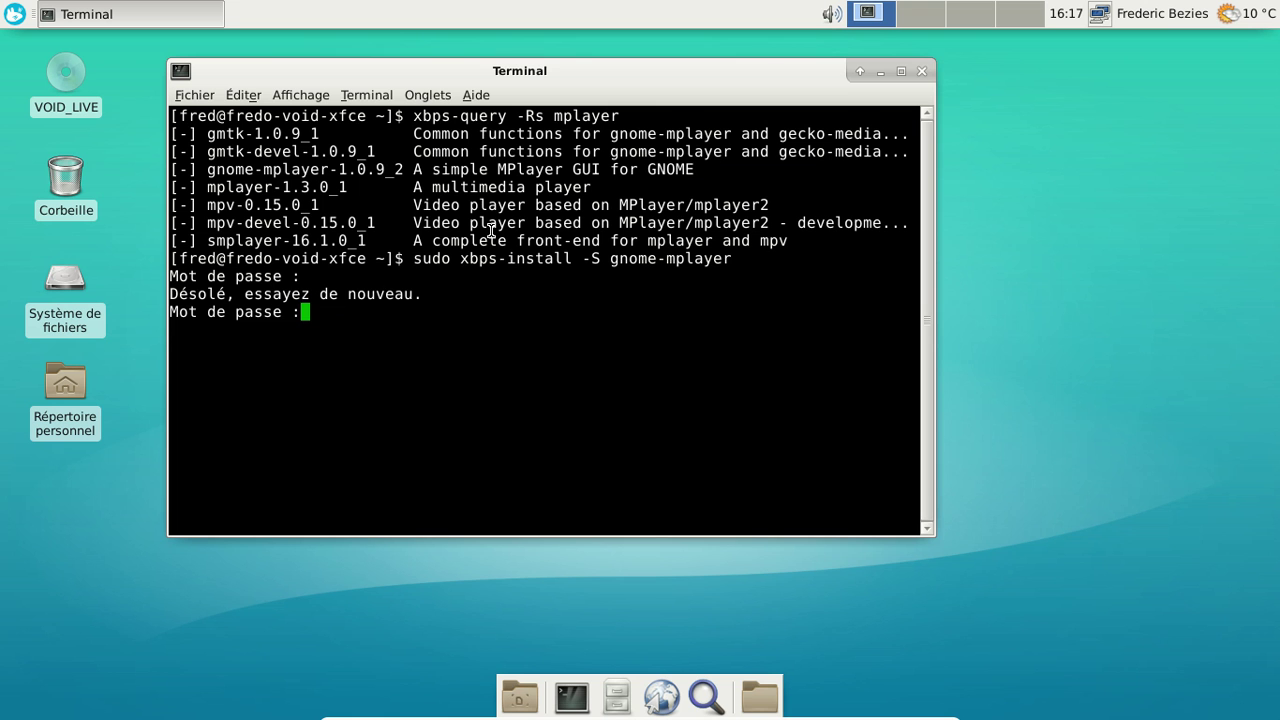
{"action": "key", "text": "Return"}
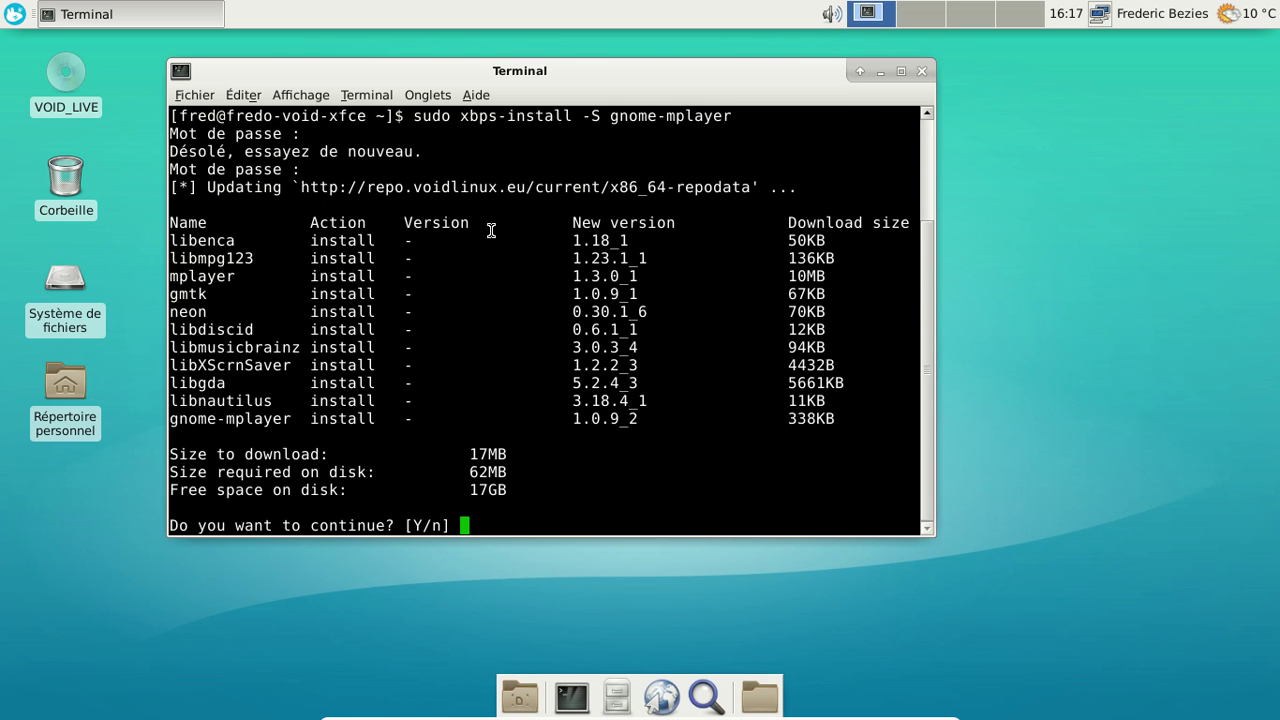
{"action": "key", "text": "Return"}
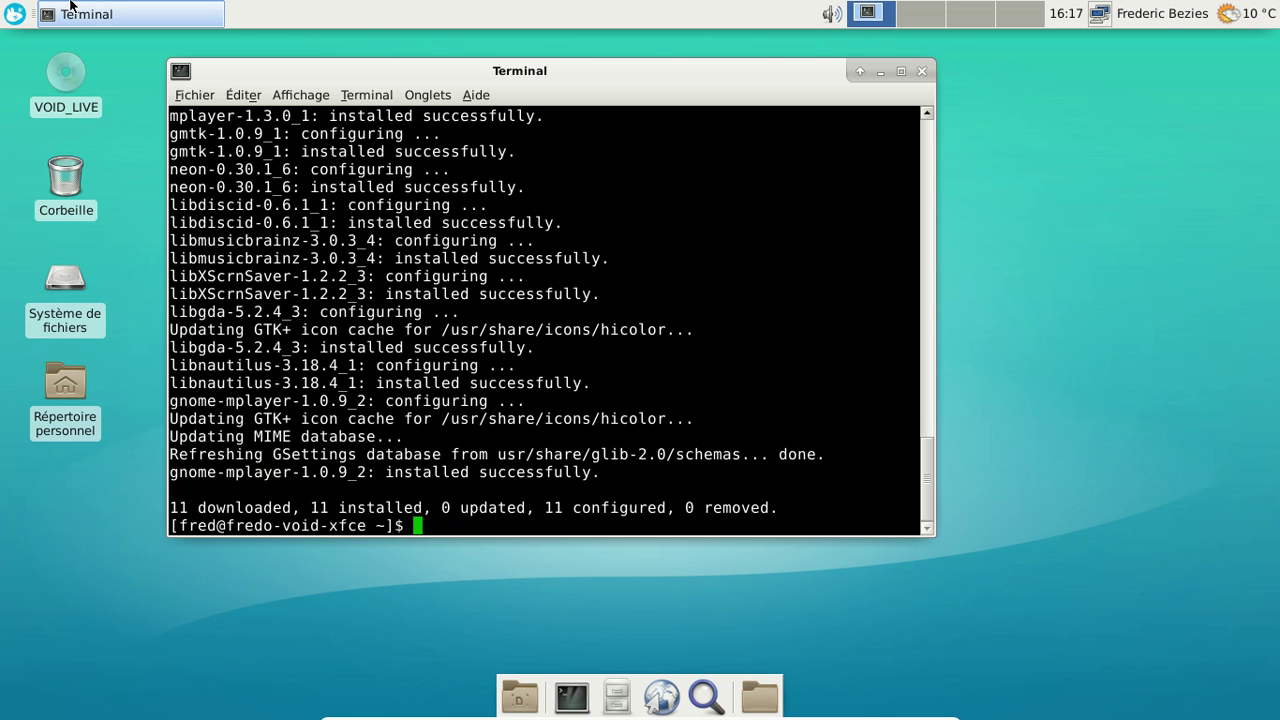
Step: Launch GNOME MPlayer from the Multimédia applications
{"action": "left_click", "coordinate": [14, 14]}
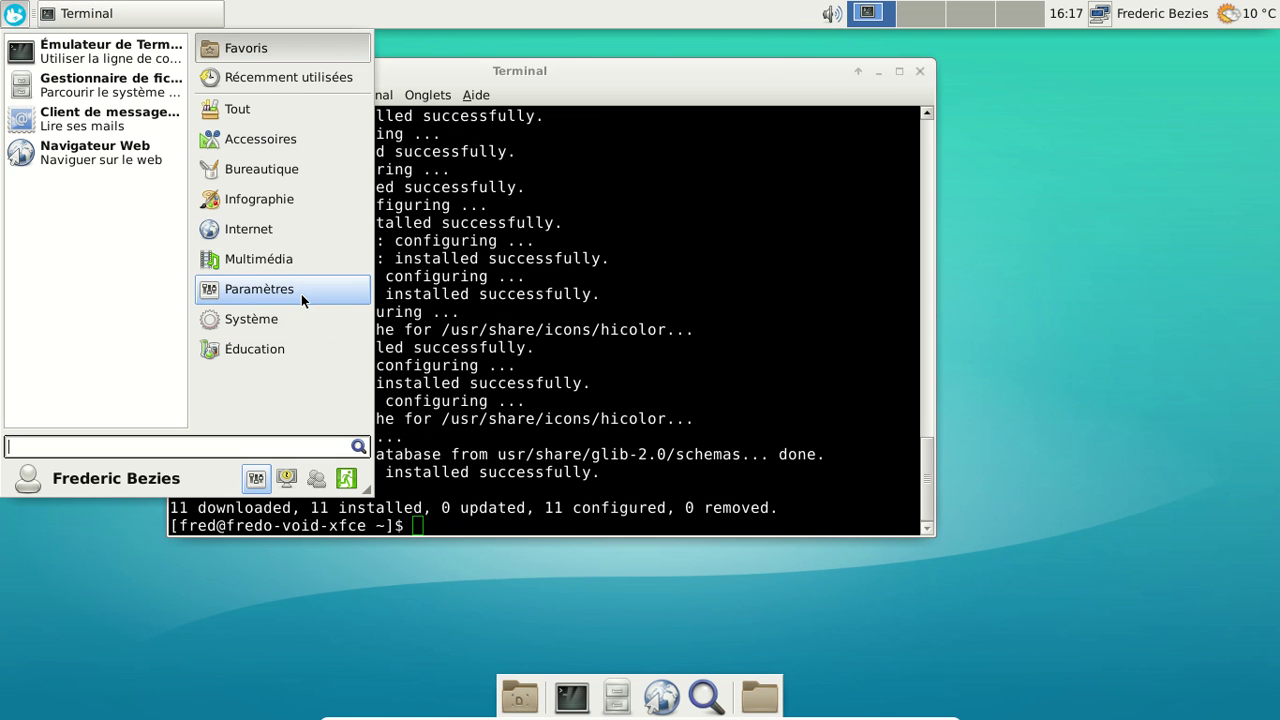
{"action": "left_click", "coordinate": [290, 262]}
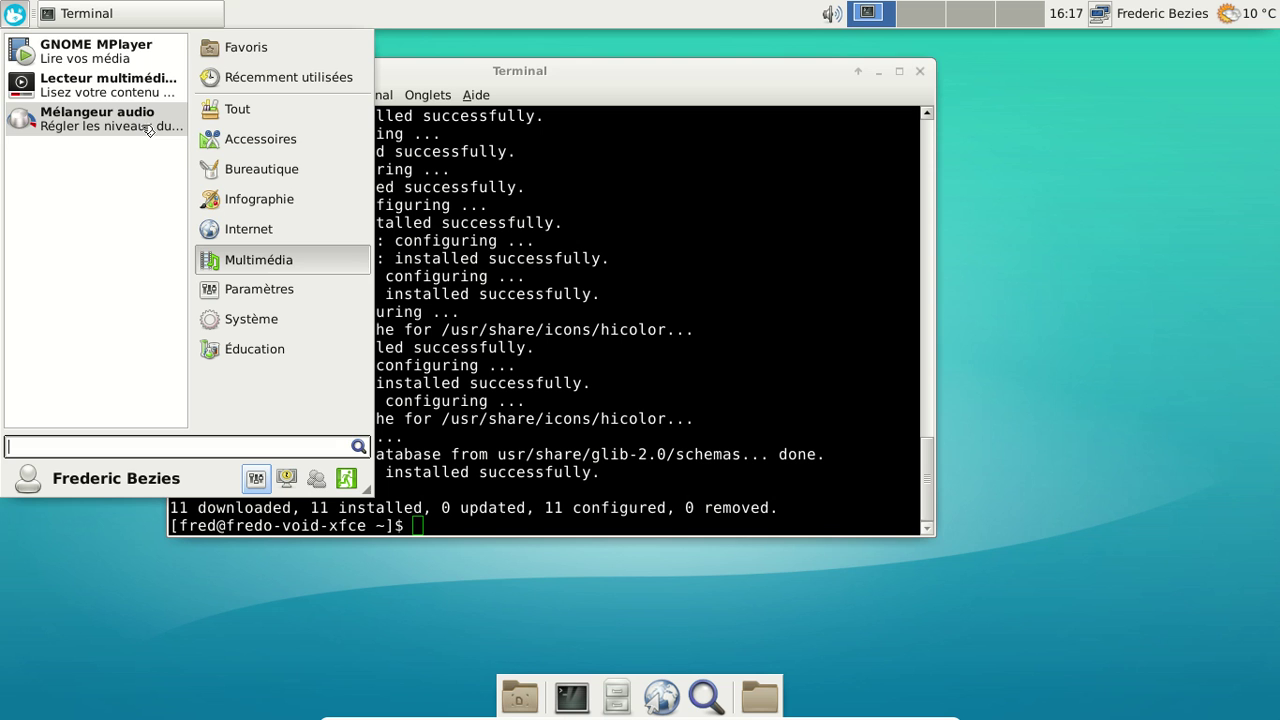
{"action": "left_click", "coordinate": [128, 62]}
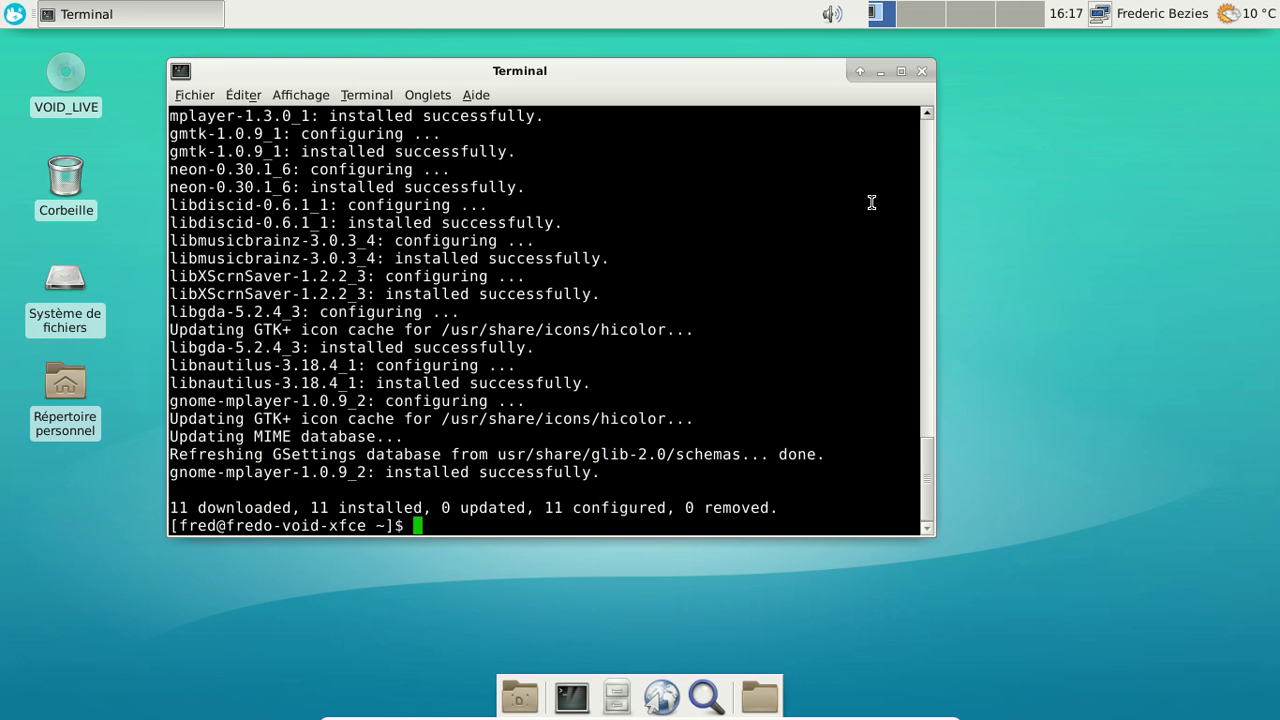
Step: Search the remote package repositories for VLC with xbps-query -Rs vlc
{"action": "type", "text": "xbps-query -Rs mplayer"}
{"action": "key", "text": "BackSpace"}
{"action": "key", "text": "BackSpace"}
{"action": "key", "text": "BackSpace"}
{"action": "key", "text": "BackSpace"}
{"action": "key", "text": "BackSpace"}
{"action": "key", "text": "BackSpace"}
{"action": "key", "text": "BackSpace"}
{"action": "type", "text": "vlc"}
{"action": "key", "text": "Return"}
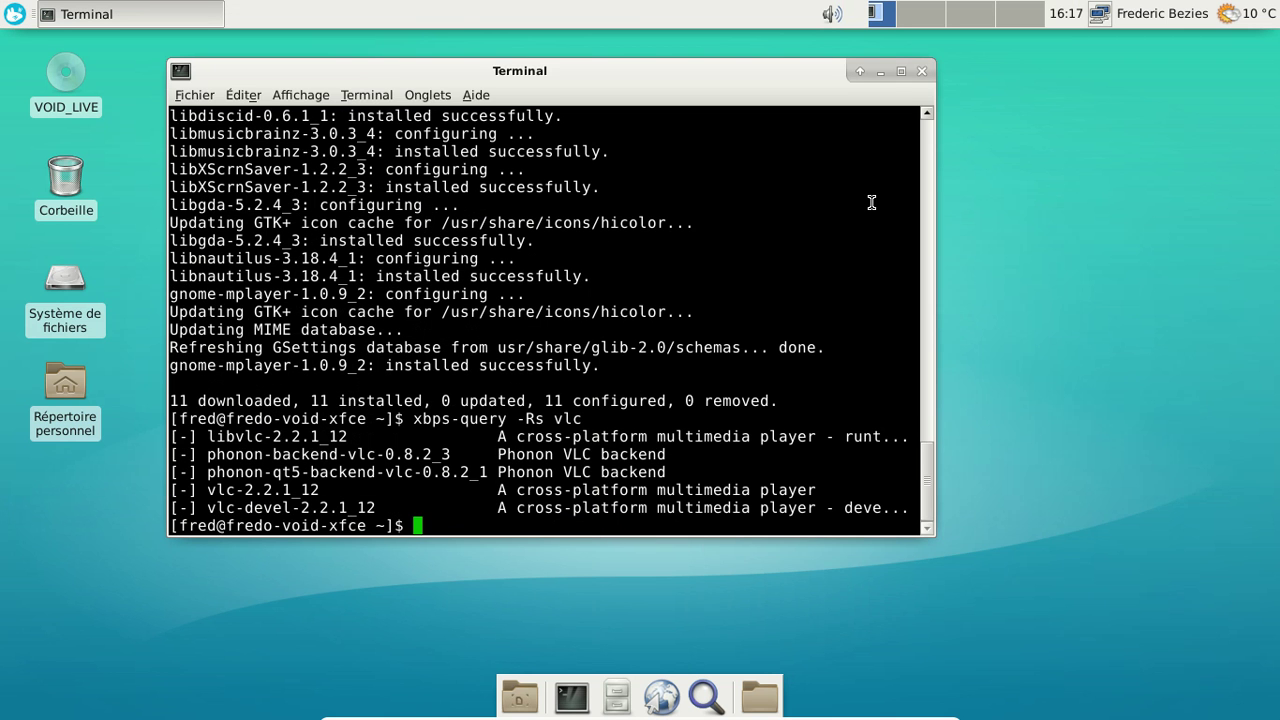
Step: Try to uninstall the GNOME player by running sudo xbps-install -R gnome-mplayer
{"action": "key", "text": "Up"}
{"action": "key", "text": "Up"}
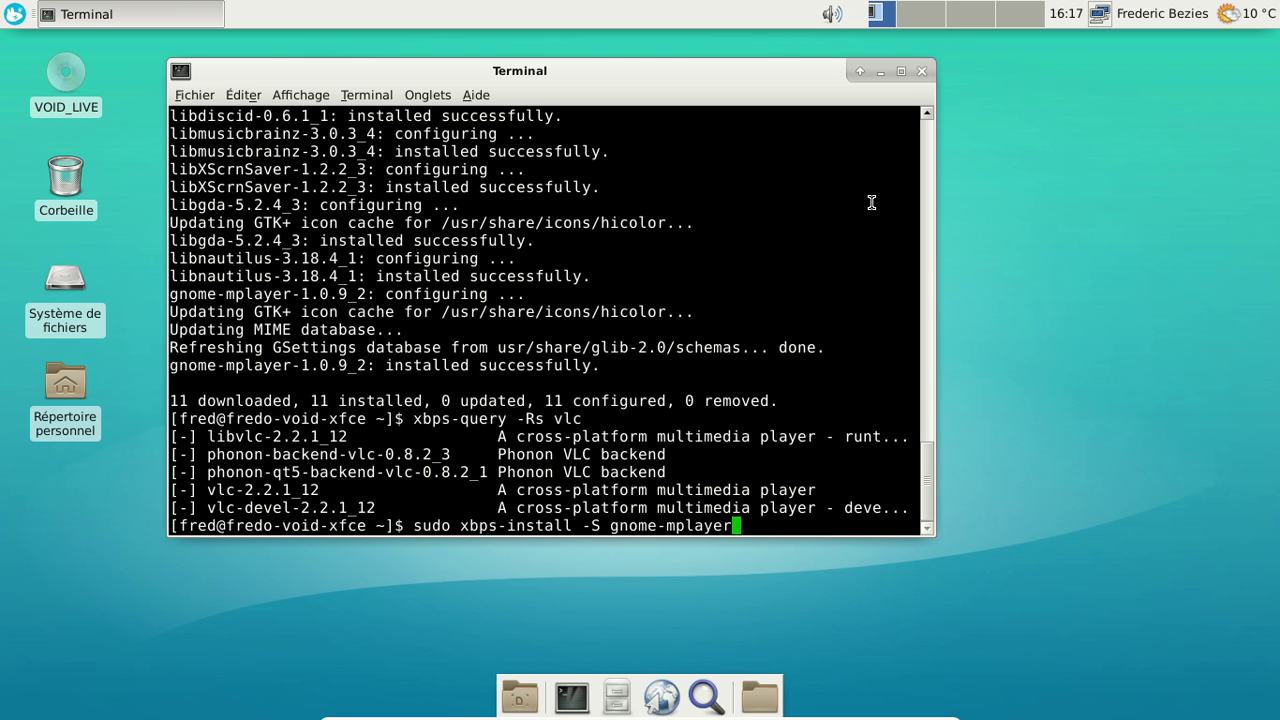
{"action": "key", "text": "Left"}
{"action": "key", "text": "Left"}
{"action": "key", "text": "Left"}
{"action": "key", "text": "Left"}
{"action": "key", "text": "Left"}
{"action": "key", "text": "Left"}
{"action": "key", "text": "Left"}
{"action": "key", "text": "Left"}
{"action": "key", "text": "Left"}
{"action": "key", "text": "Left"}
{"action": "key", "text": "Left"}
{"action": "key", "text": "Left"}
{"action": "key", "text": "Left"}
{"action": "key", "text": "Left"}
{"action": "key", "text": "Left"}
{"action": "key", "text": "Delete"}
{"action": "type", "text": "h"}
{"action": "key", "text": "Return"}
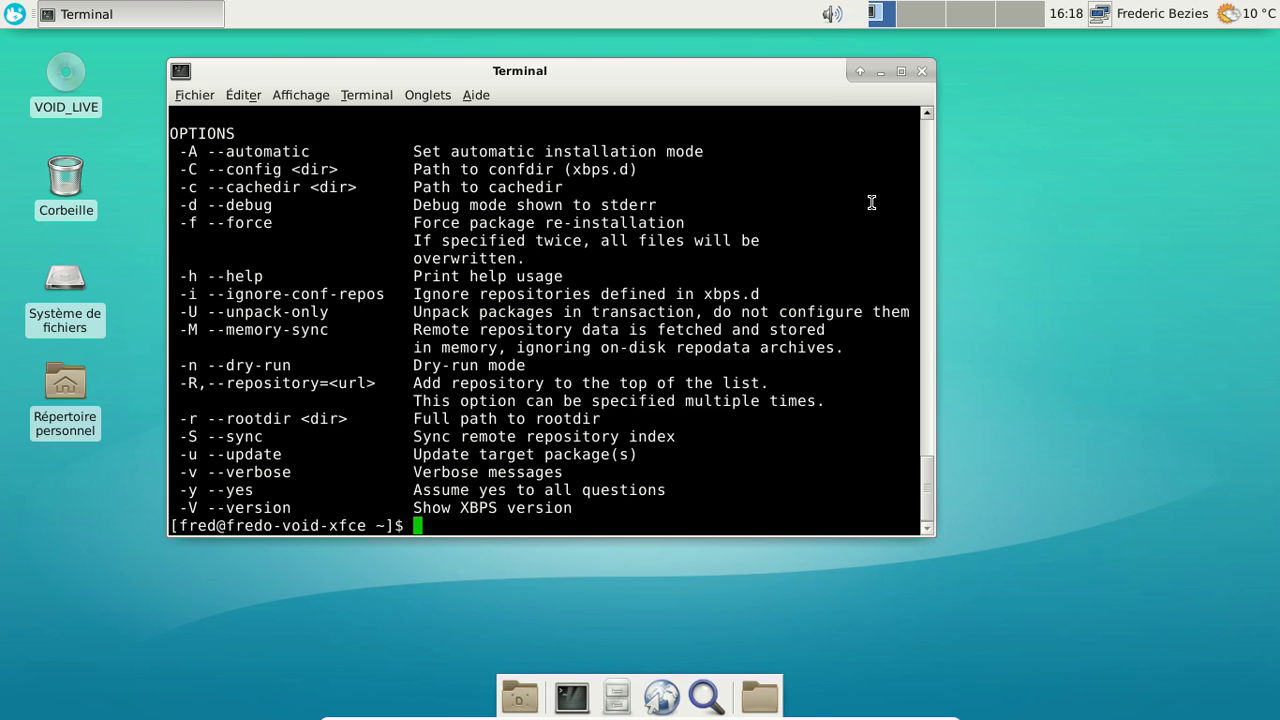
Step: Read the xbps.d manual page for related package commands, then quit it
{"action": "type", "text": "man xbps"}
{"action": "key", "text": "Return"}
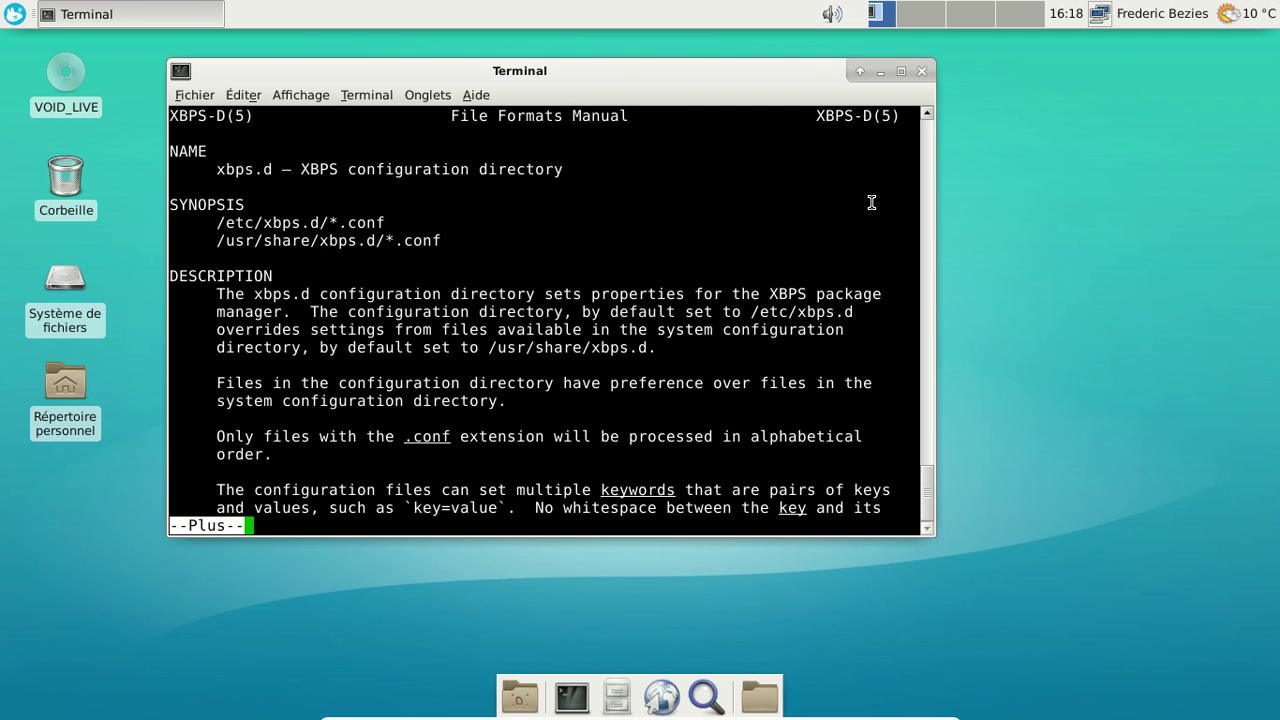
{"action": "key", "text": "space"}
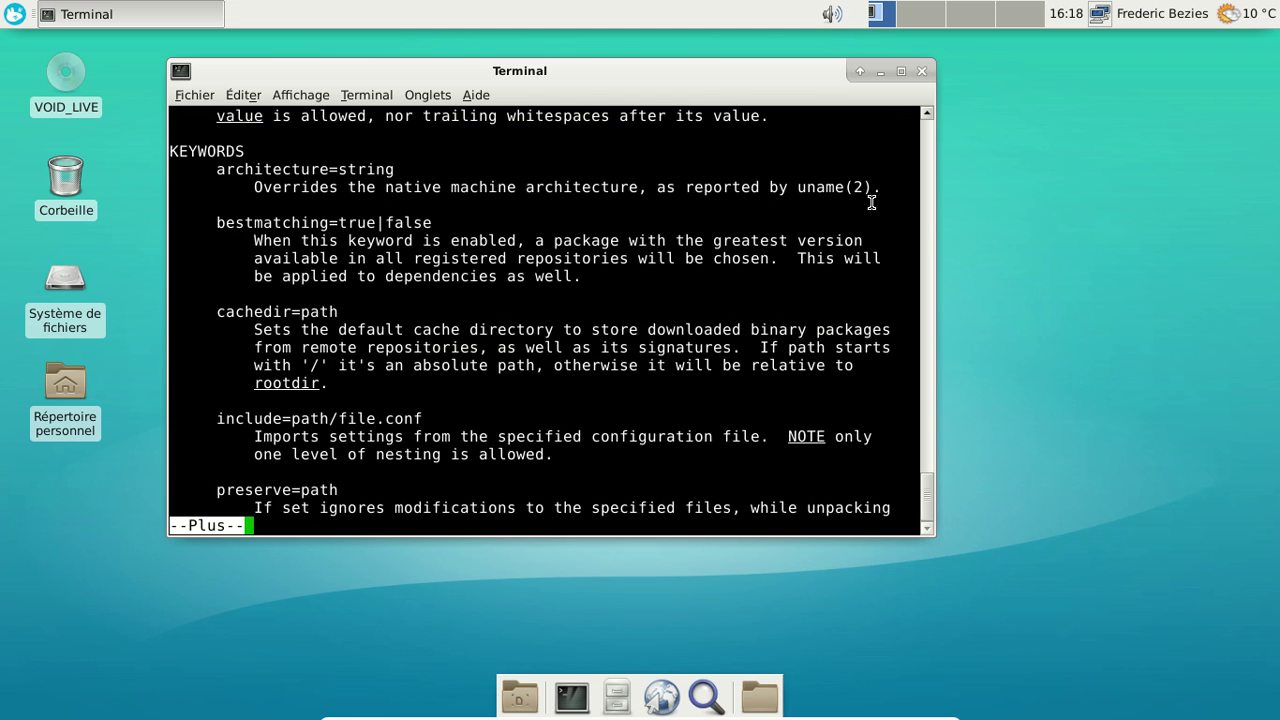
{"action": "key", "text": "space"}
{"action": "key", "text": "space"}
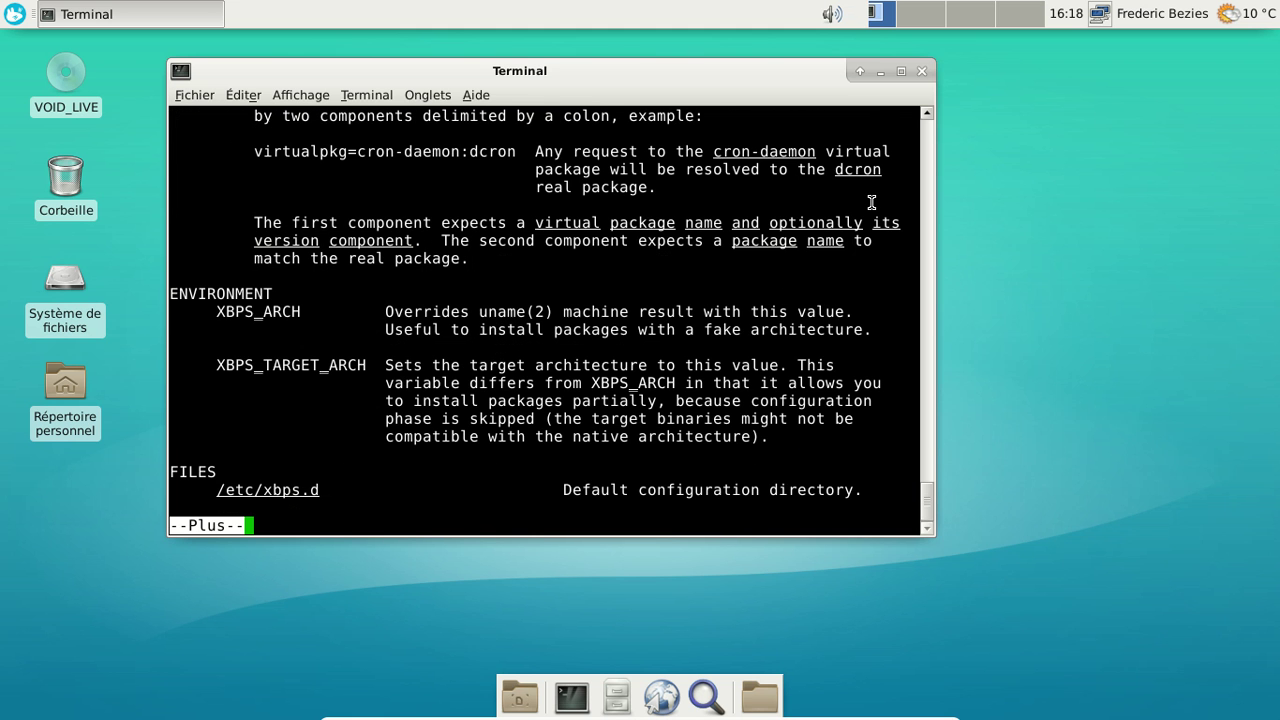
{"action": "key", "text": "space"}
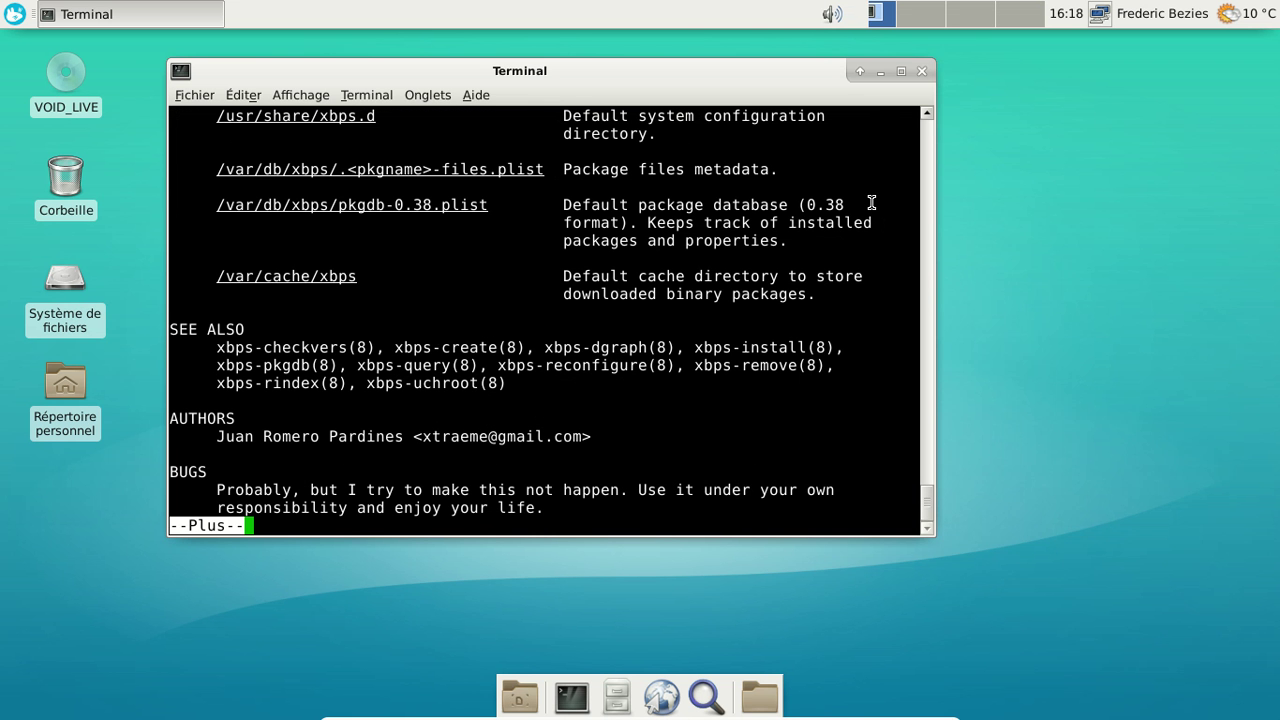
{"action": "key", "text": "q"}
Step: Uninstall the GNOME player with sudo xbps-remove gnome-mplayer, answering y to the confirmation
{"action": "key", "text": "Up"}
{"action": "key", "text": "Up"}
{"action": "key", "text": "Down"}
{"action": "key", "text": "Left"}
{"action": "key", "text": "Left"}
{"action": "key", "text": "Left"}
{"action": "key", "text": "Left"}
{"action": "key", "text": "BackSpace"}
{"action": "key", "text": "BackSpace"}
{"action": "key", "text": "BackSpace"}
{"action": "key", "text": "BackSpace"}
{"action": "key", "text": "BackSpace"}
{"action": "key", "text": "BackSpace"}
{"action": "key", "text": "BackSpace"}
{"action": "key", "text": "BackSpace"}
{"action": "key", "text": "BackSpace"}
{"action": "key", "text": "BackSpace"}
{"action": "type", "text": "rm"}
{"action": "key", "text": "BackSpace"}
{"action": "type", "text": "emove"}
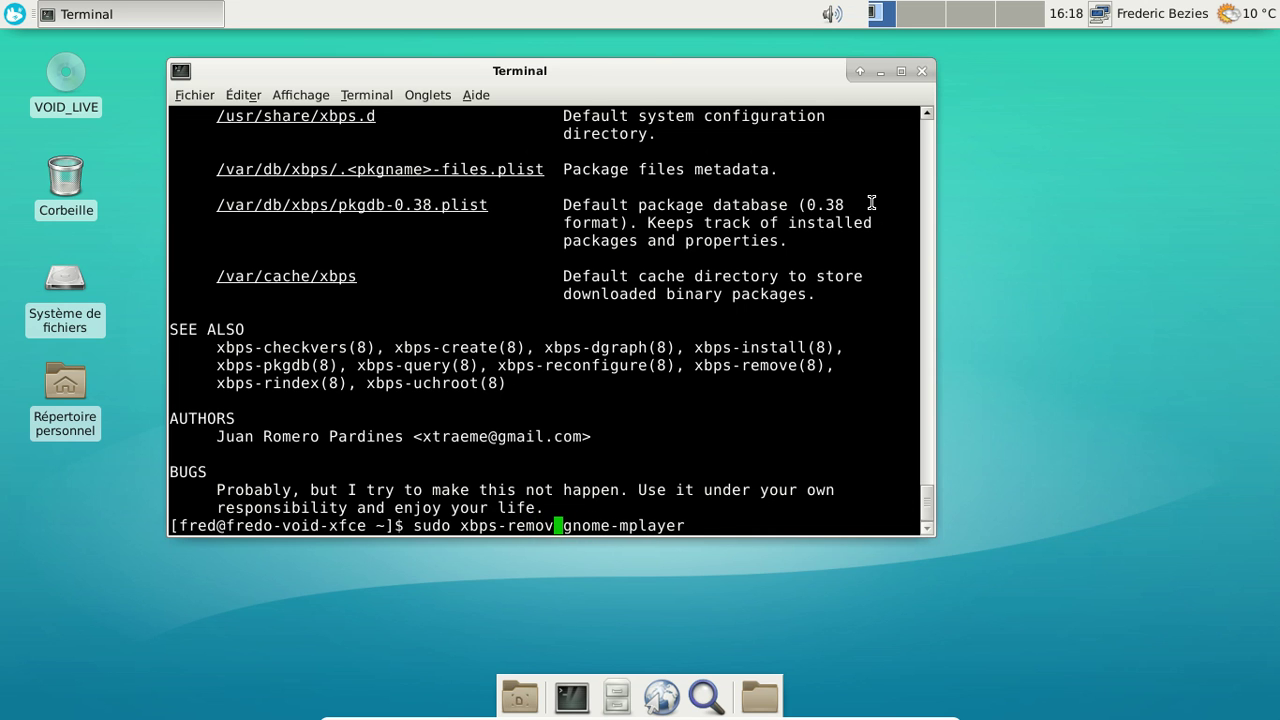
{"action": "key", "text": "Return"}
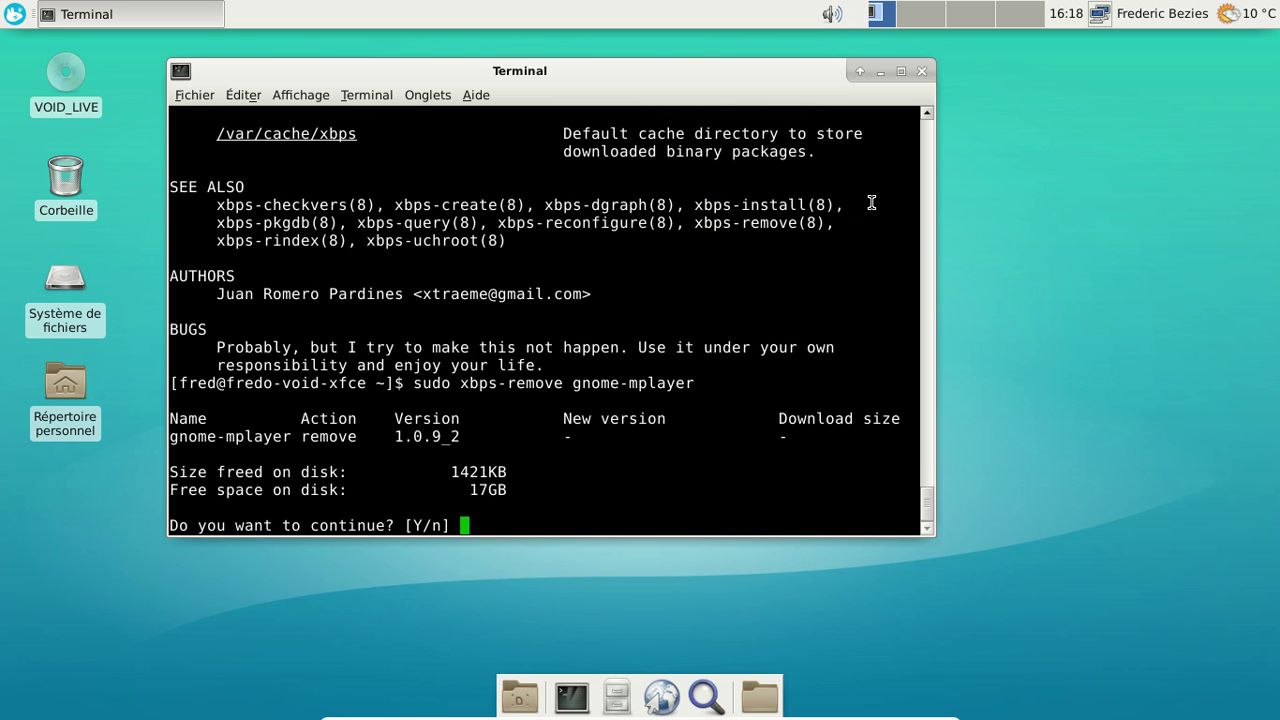
{"action": "type", "text": "y"}
{"action": "key", "text": "Return"}
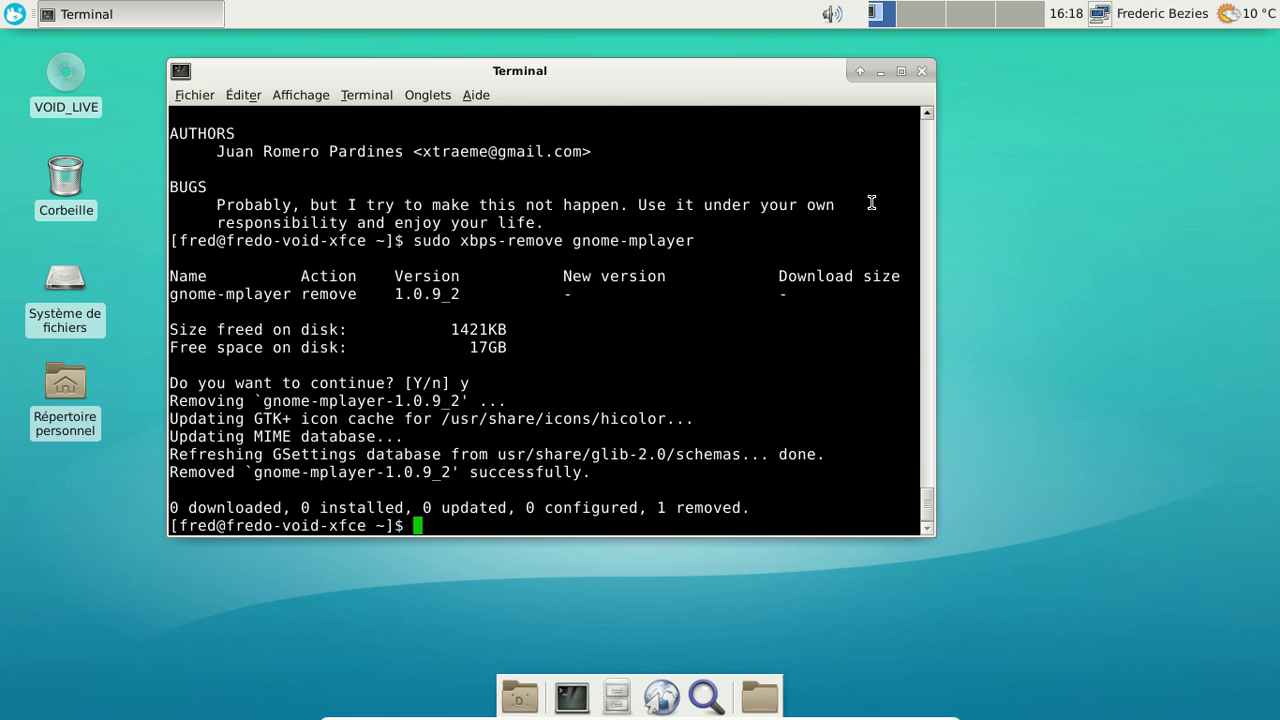
Step: Install VLC by running sudo xbps-install -S vlc and accept the confirmation with y
{"action": "key", "text": "Up"}
{"action": "key", "text": "Up"}
{"action": "key", "text": "Up"}
{"action": "key", "text": "Up"}
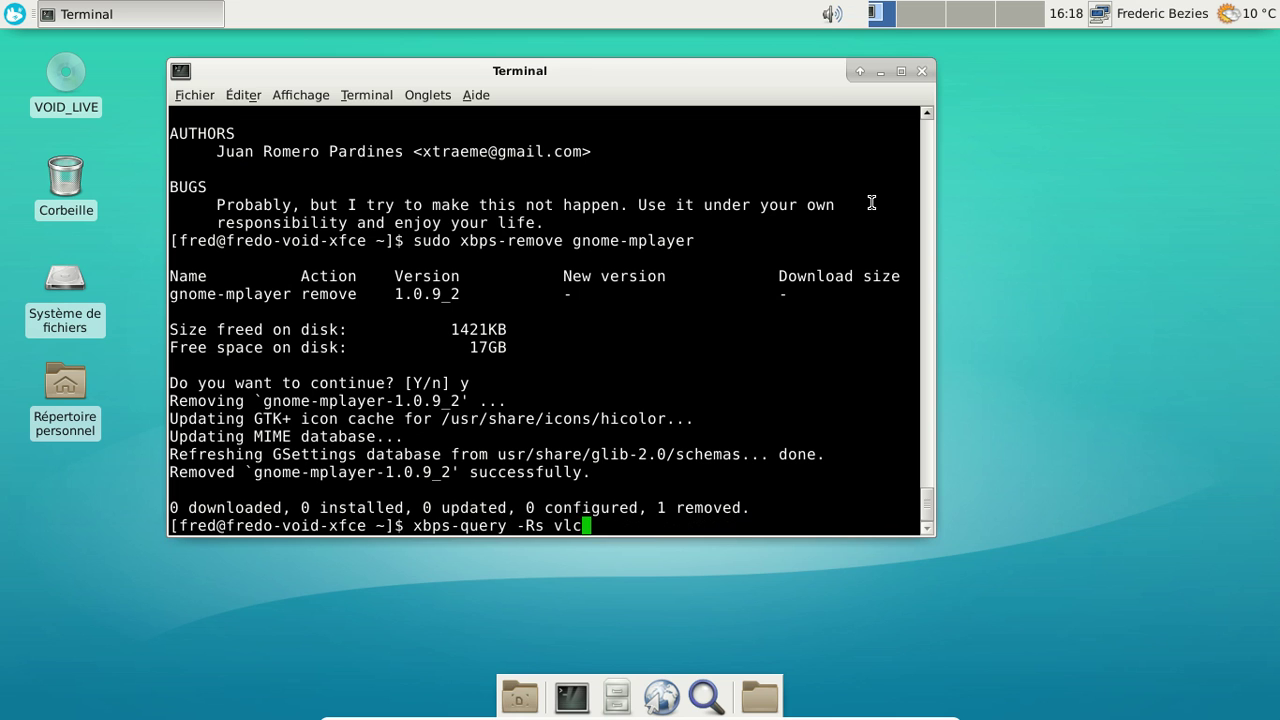
{"action": "key", "text": "Down"}
{"action": "key", "text": "Left"}
{"action": "key", "text": "Left"}
{"action": "key", "text": "Left"}
{"action": "key", "text": "Left"}
{"action": "key", "text": "Left"}
{"action": "key", "text": "Left"}
{"action": "key", "text": "Left"}
{"action": "key", "text": "Left"}
{"action": "key", "text": "Left"}
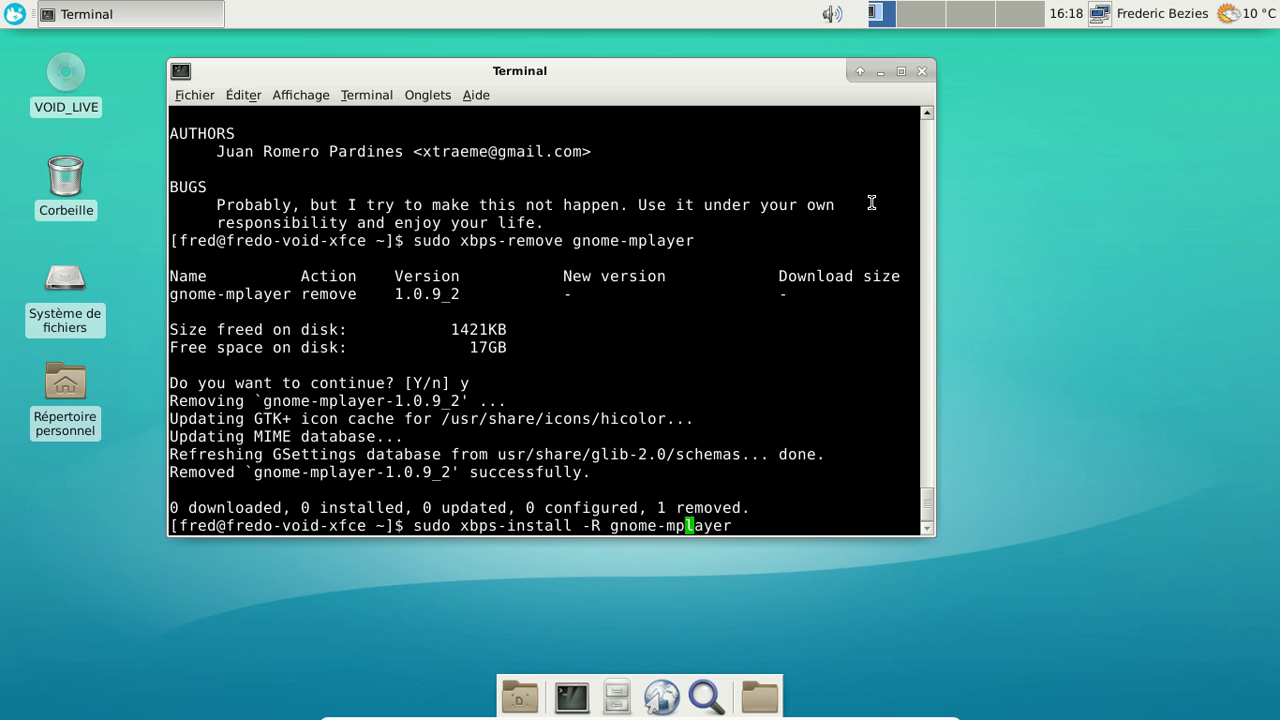
{"action": "key", "text": "Left"}
{"action": "key", "text": "Left"}
{"action": "key", "text": "Left"}
{"action": "key", "text": "Left"}
{"action": "key", "text": "Left"}
{"action": "key", "text": "BackSpace"}
{"action": "type", "text": "S"}
{"action": "key", "text": "End"}
{"action": "key", "text": "BackSpace"}
{"action": "key", "text": "BackSpace"}
{"action": "key", "text": "BackSpace"}
{"action": "key", "text": "BackSpace"}
{"action": "key", "text": "BackSpace"}
{"action": "key", "text": "BackSpace"}
{"action": "key", "text": "BackSpace"}
{"action": "key", "text": "BackSpace"}
{"action": "key", "text": "BackSpace"}
{"action": "key", "text": "BackSpace"}
{"action": "key", "text": "BackSpace"}
{"action": "key", "text": "BackSpace"}
{"action": "key", "text": "BackSpace"}
{"action": "key", "text": "BackSpace"}
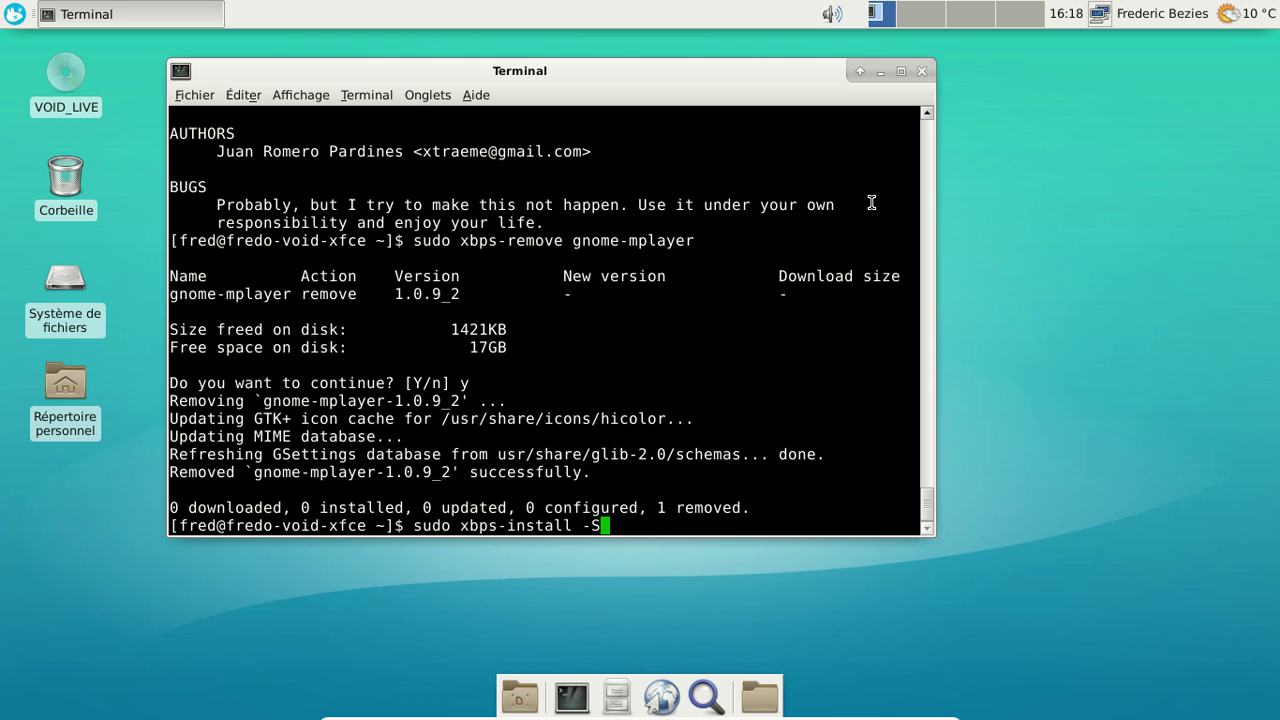
{"action": "type", "text": "vlc"}
{"action": "key", "text": "Return"}
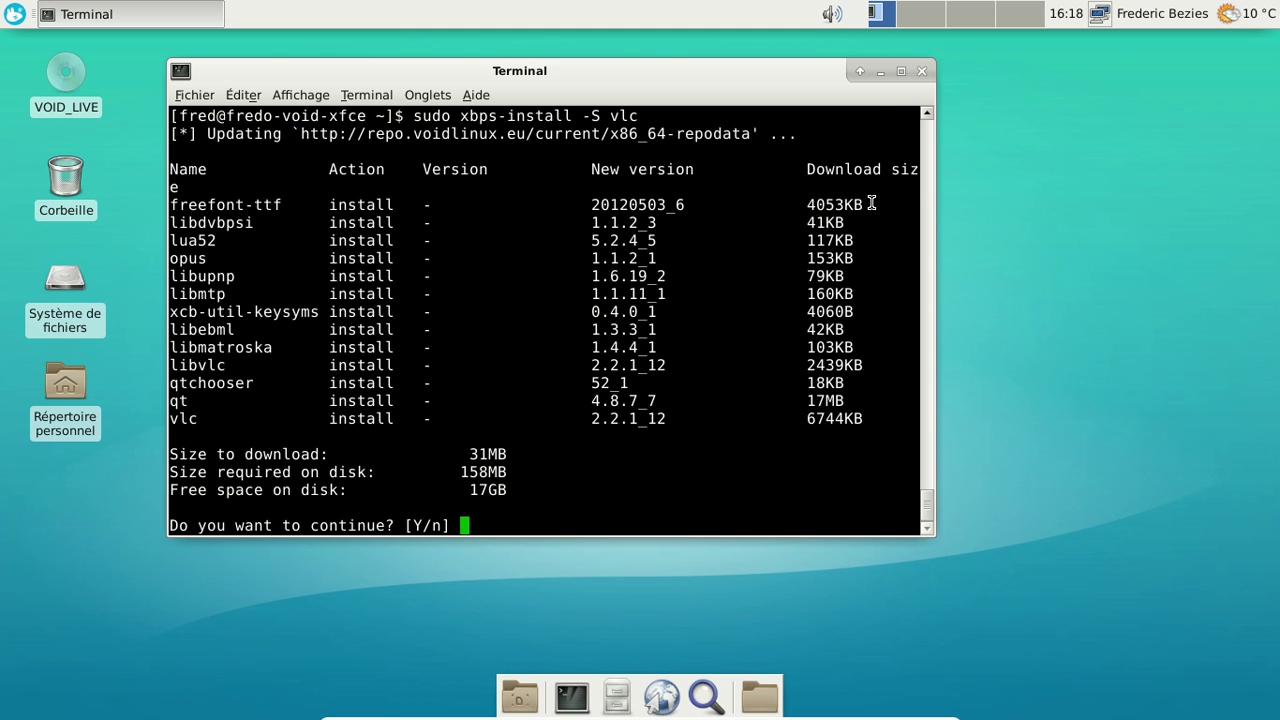
{"action": "type", "text": "y"}
{"action": "key", "text": "Return"}
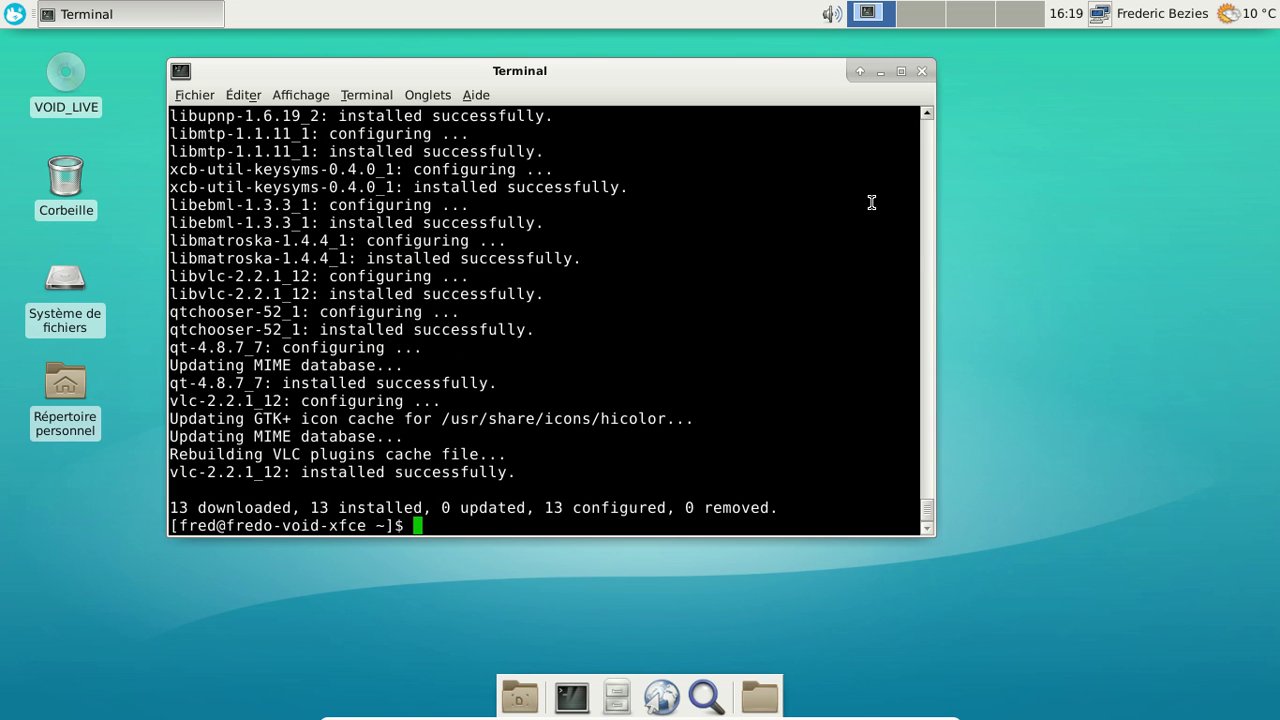
Step: Launch VLC from the application launcher and accept its privacy policy with network access to metadata allowed
{"action": "left_click", "coordinate": [13, 13]}
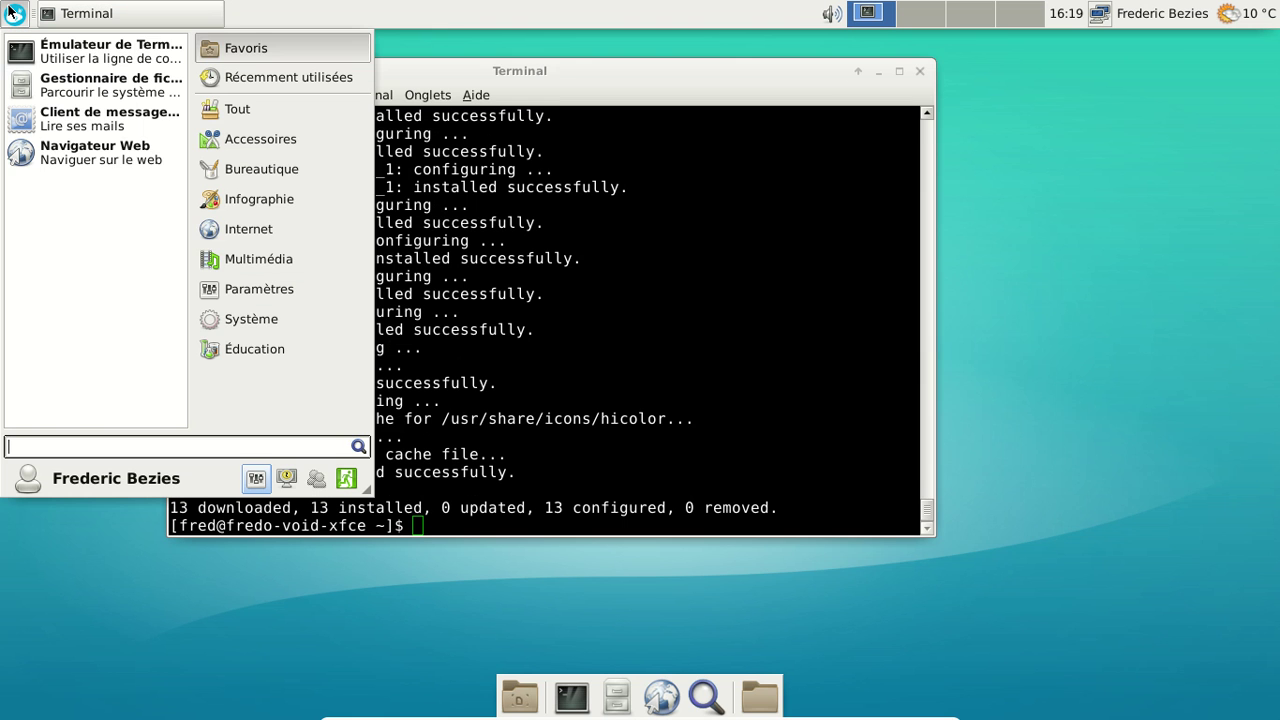
{"action": "type", "text": "vlc"}
{"action": "key", "text": "Return"}
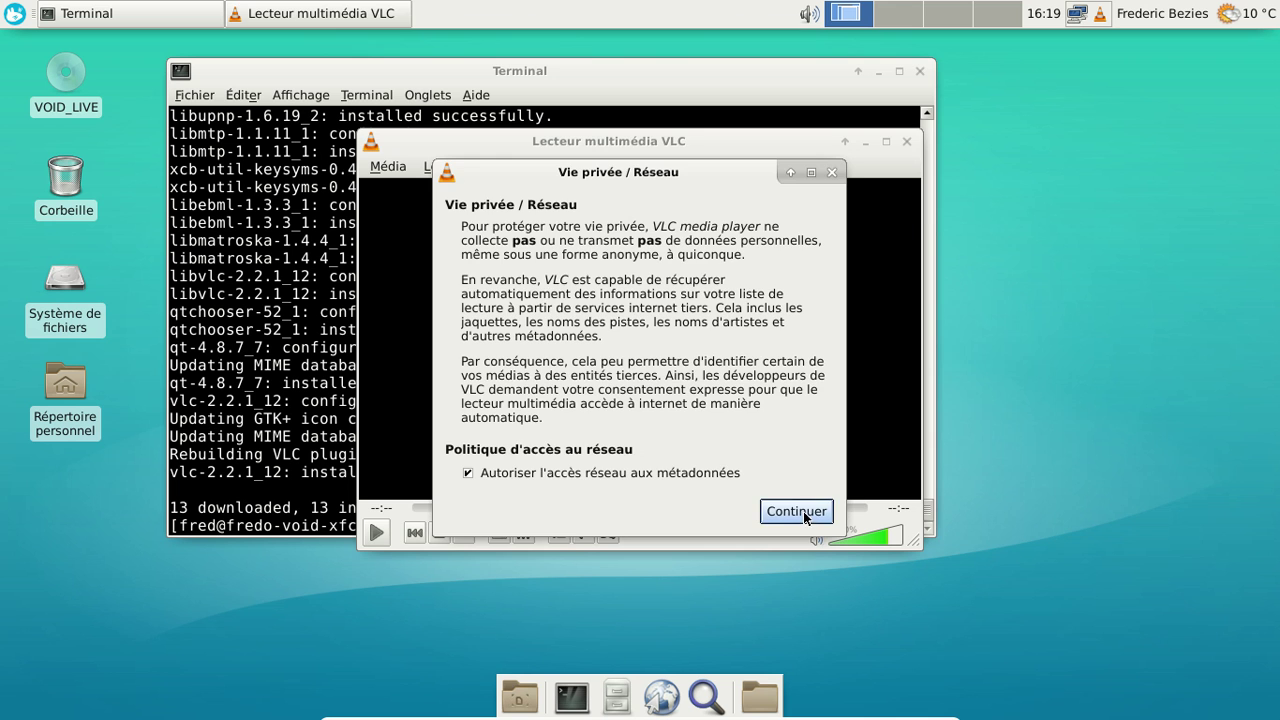
{"action": "left_click", "coordinate": [803, 512]}
Step: View VLC's About information, then close it and quit the player
{"action": "left_click", "coordinate": [780, 166]}
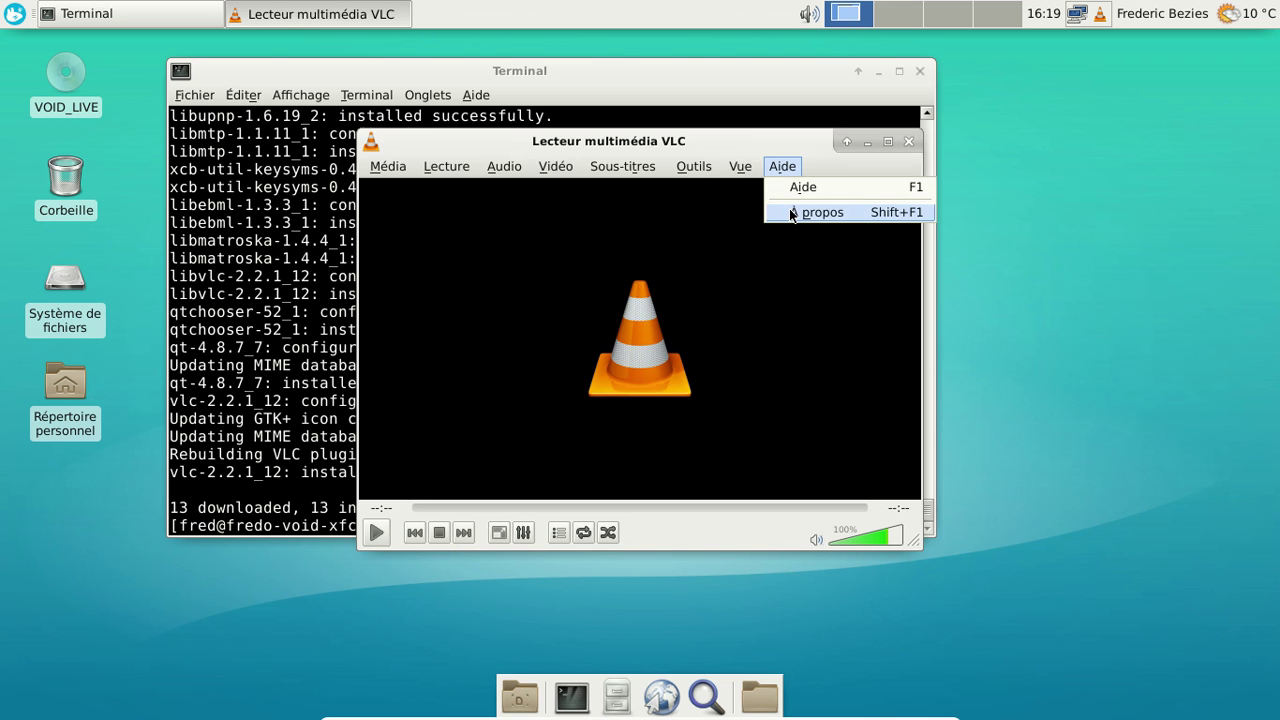
{"action": "left_click", "coordinate": [790, 211]}
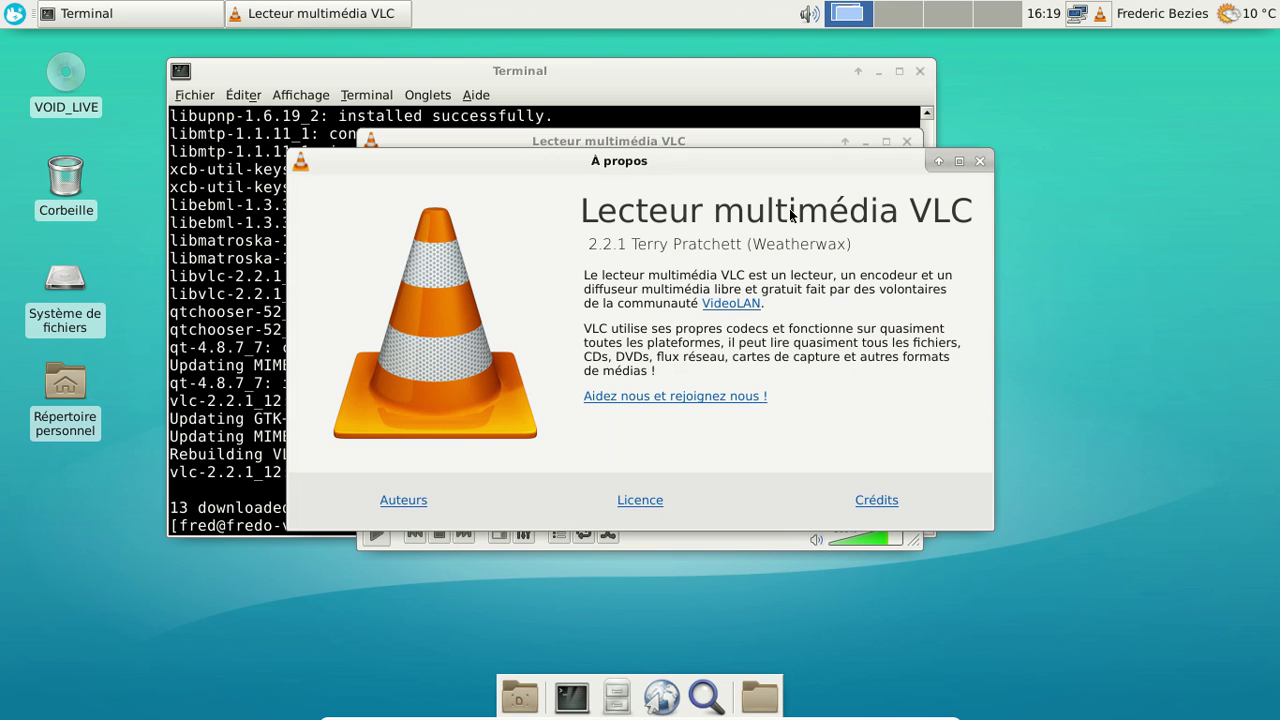
{"action": "left_click", "coordinate": [979, 161]}
{"action": "left_click", "coordinate": [908, 141]}
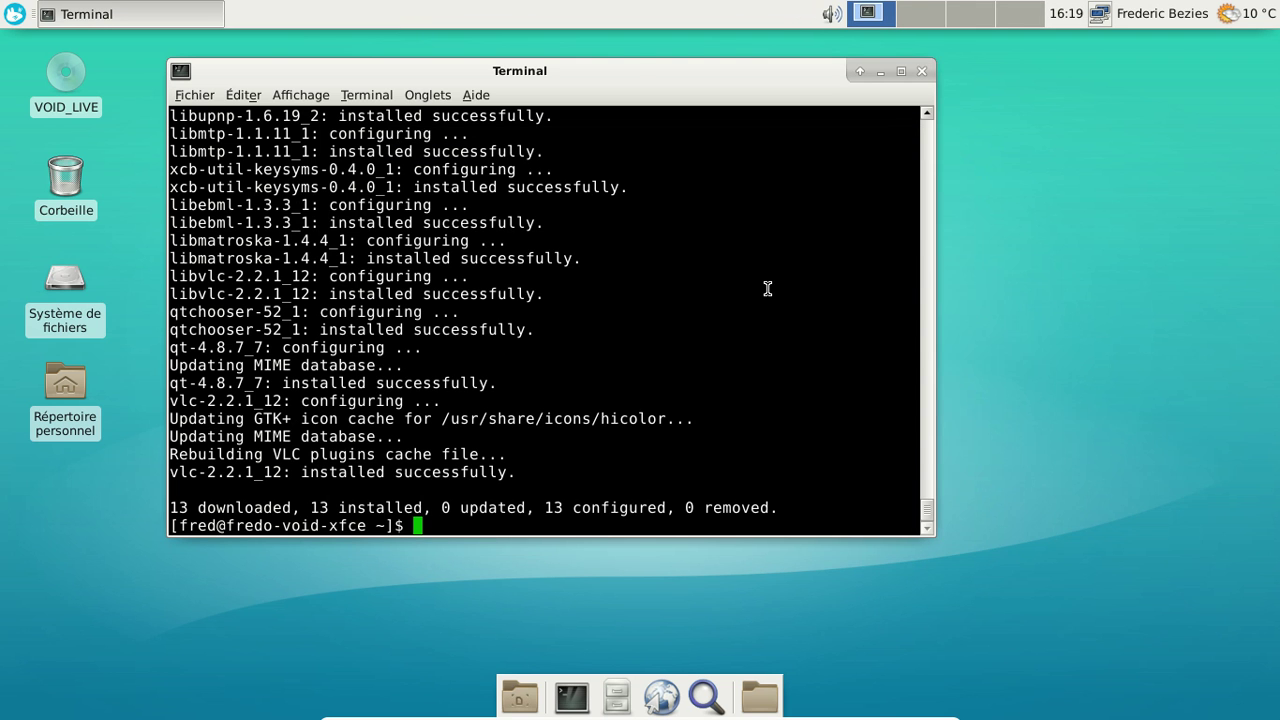
Step: Search the remote package repositories for music software with xbps-query -Rs music
{"action": "type", "text": "sudo xbps-remove gnome-mplayer"}
{"action": "key", "text": "Up"}
{"action": "key", "text": "Up"}
{"action": "key", "text": "Down"}
{"action": "key", "text": "Up"}
{"action": "key", "text": "BackSpace"}
{"action": "key", "text": "BackSpace"}
{"action": "key", "text": "BackSpace"}
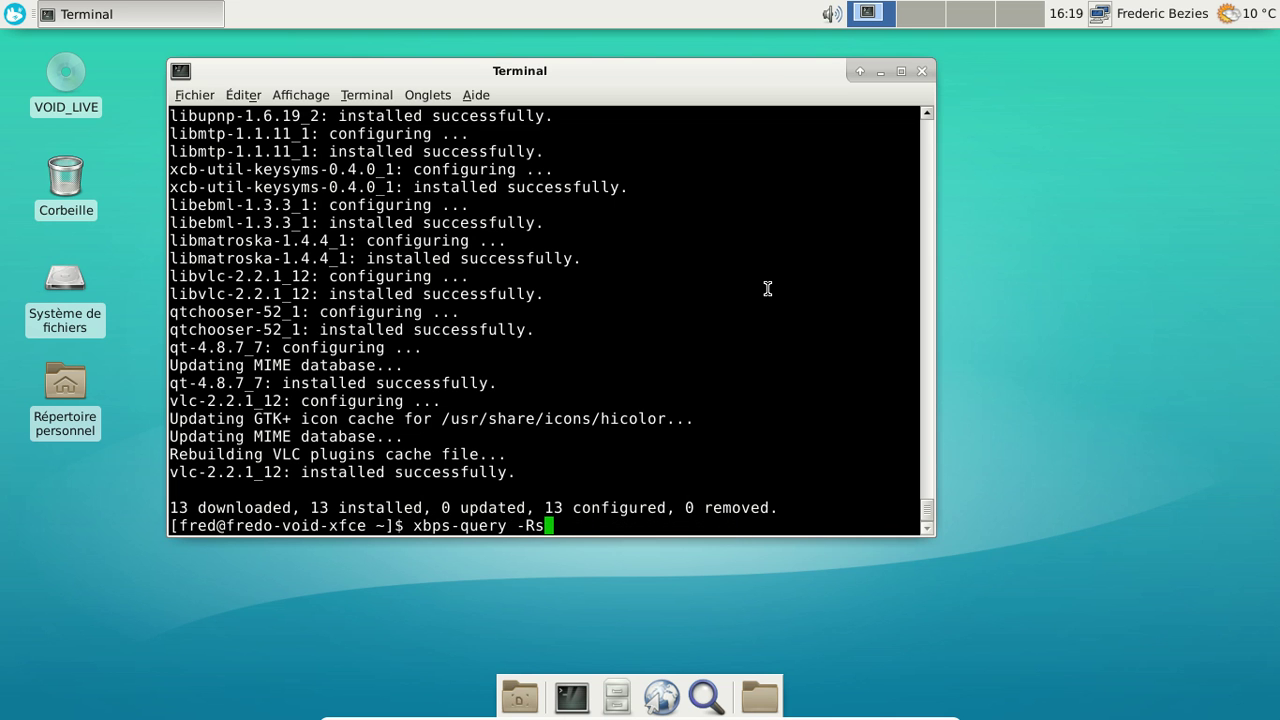
{"action": "type", "text": "music"}
{"action": "key", "text": "Return"}
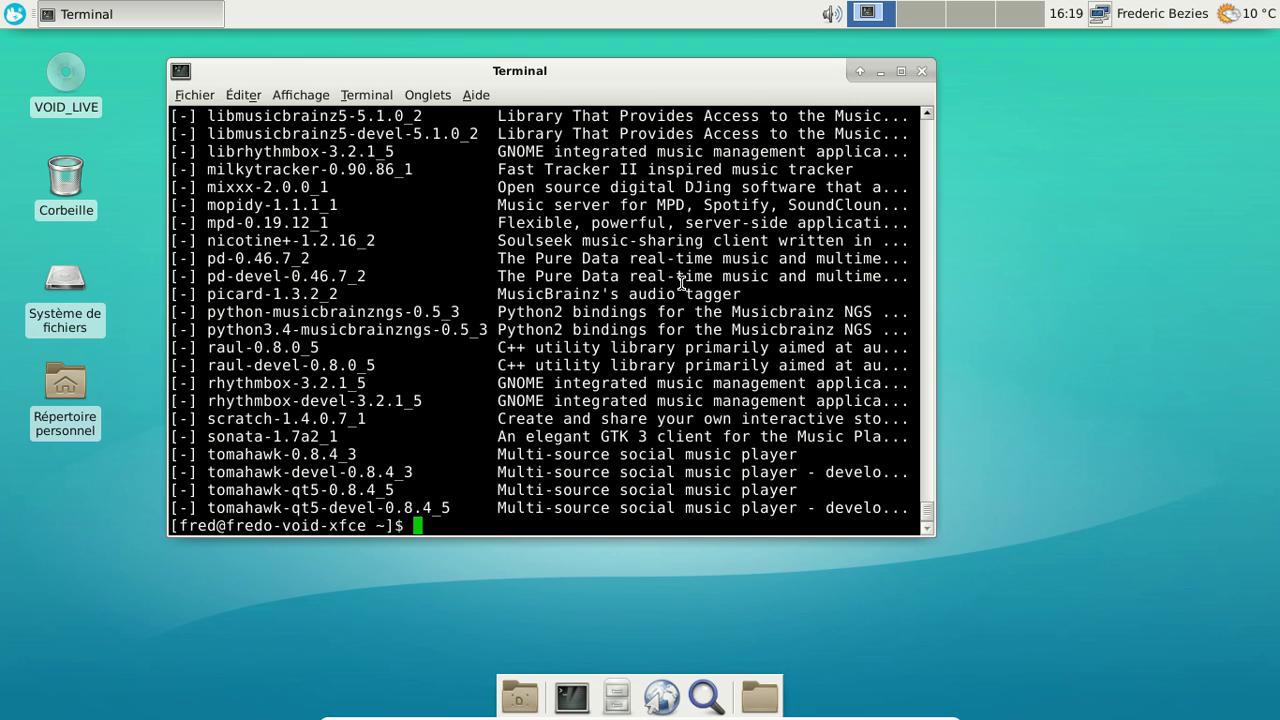
Step: Examine the list of music packages from its beginning to its end for available players
{"action": "scroll", "coordinate": [681, 283], "scroll_direction": "up", "scroll_amount": 8}
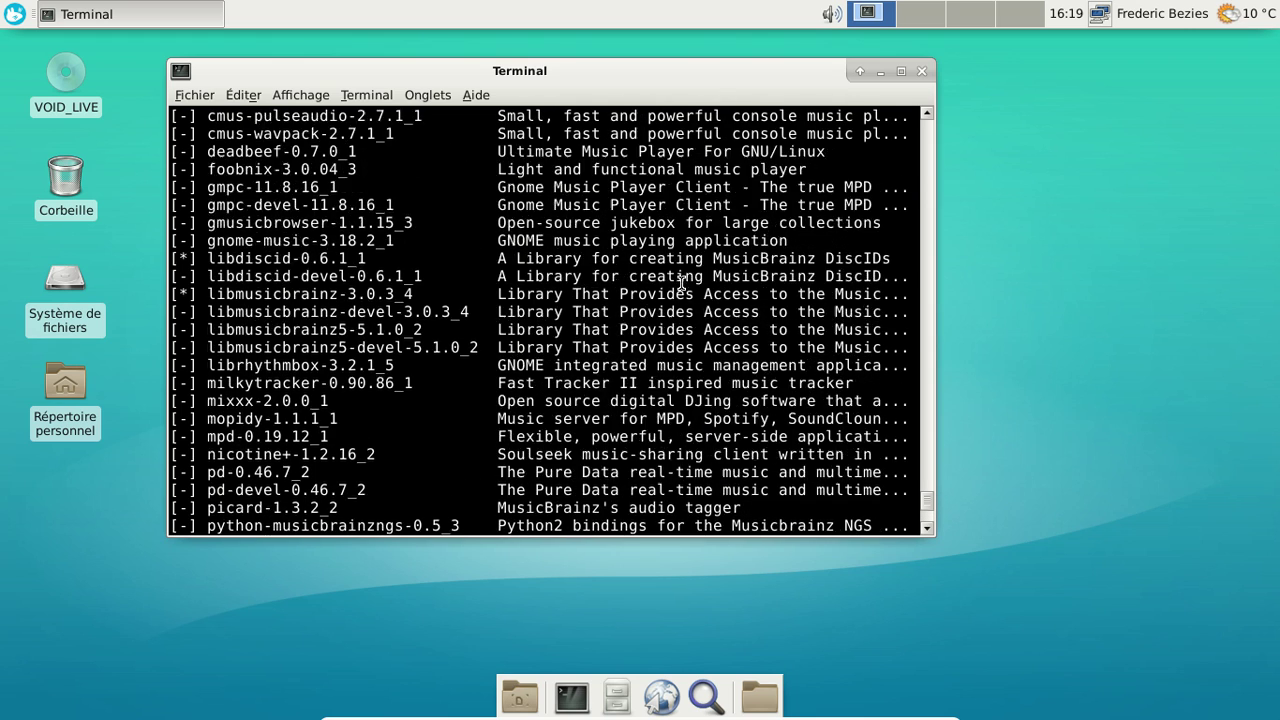
{"action": "scroll", "coordinate": [681, 283], "scroll_direction": "up", "scroll_amount": 2}
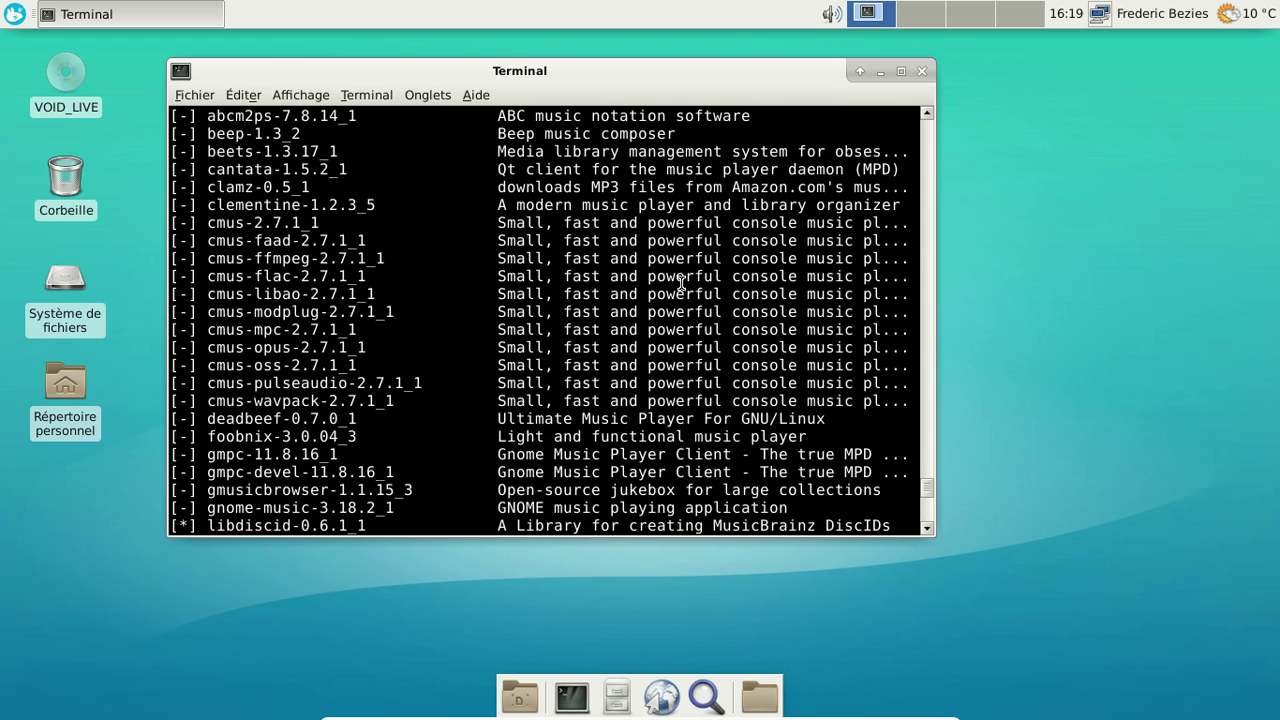
{"action": "scroll", "coordinate": [681, 283], "scroll_direction": "up", "scroll_amount": 1}
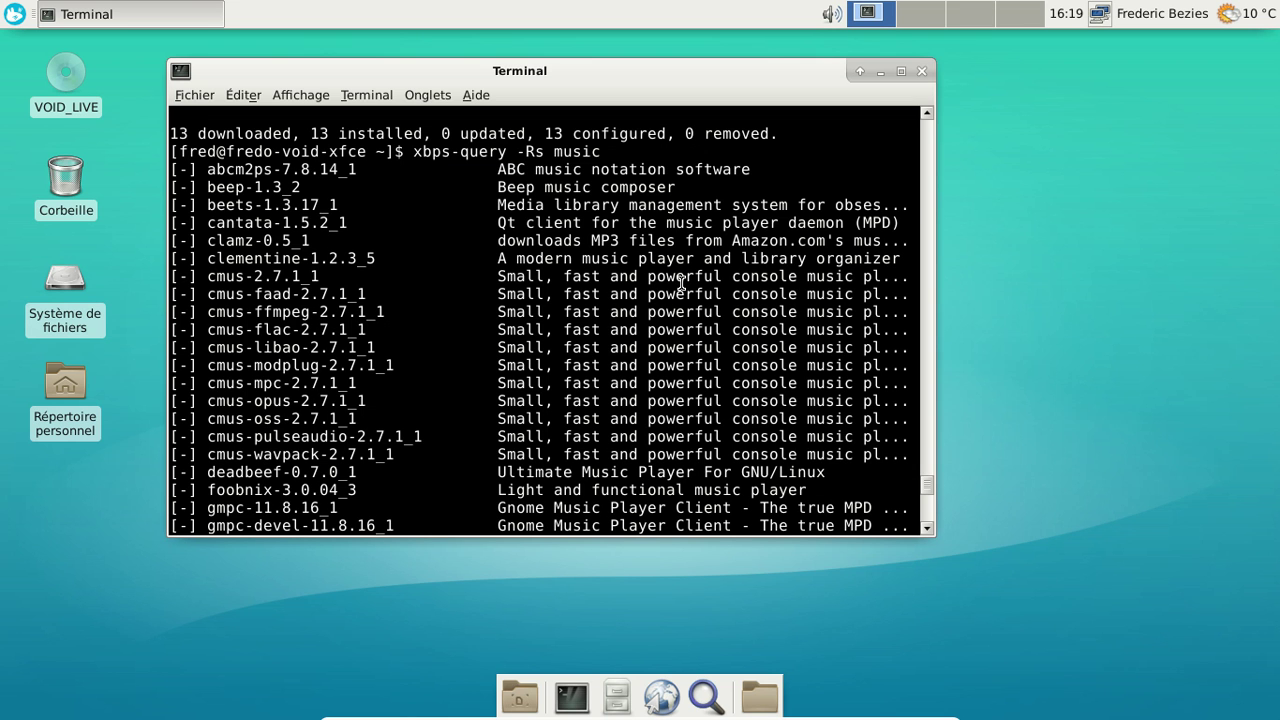
{"action": "scroll", "coordinate": [681, 283], "scroll_direction": "down", "scroll_amount": 1}
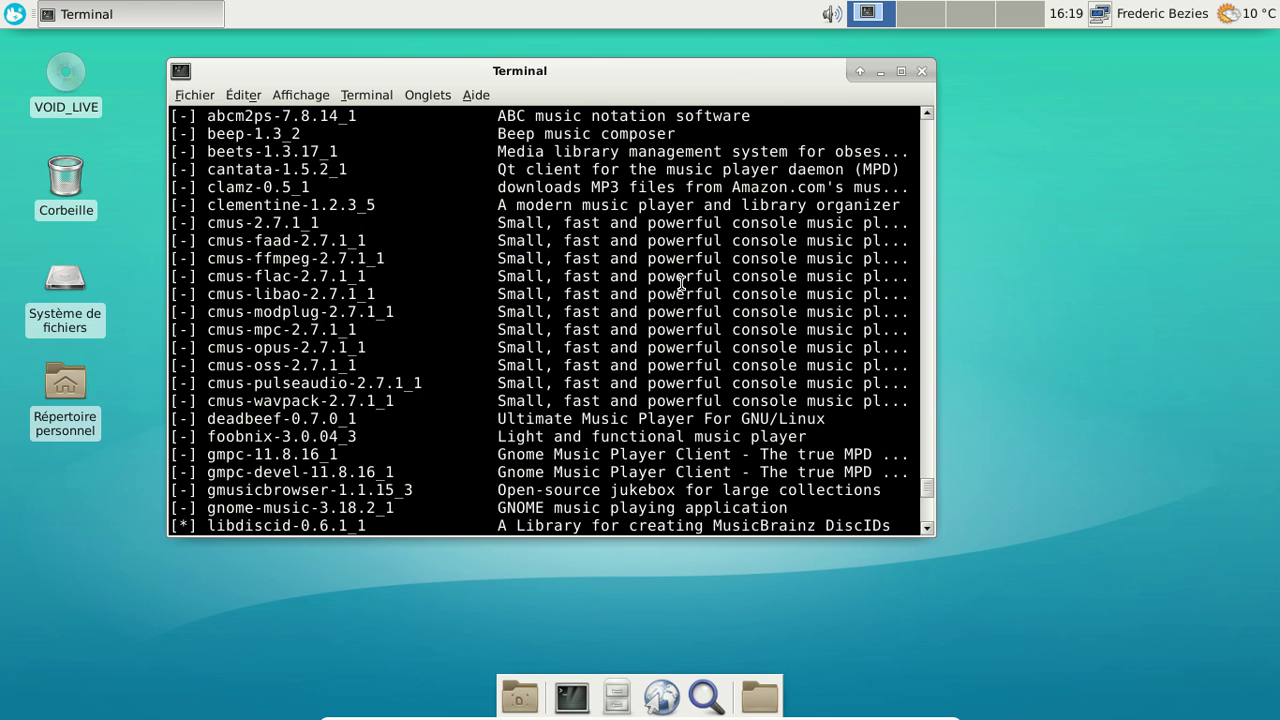
{"action": "scroll", "coordinate": [681, 283], "scroll_direction": "down", "scroll_amount": 2}
{"action": "scroll", "coordinate": [681, 283], "scroll_direction": "down", "scroll_amount": 1}
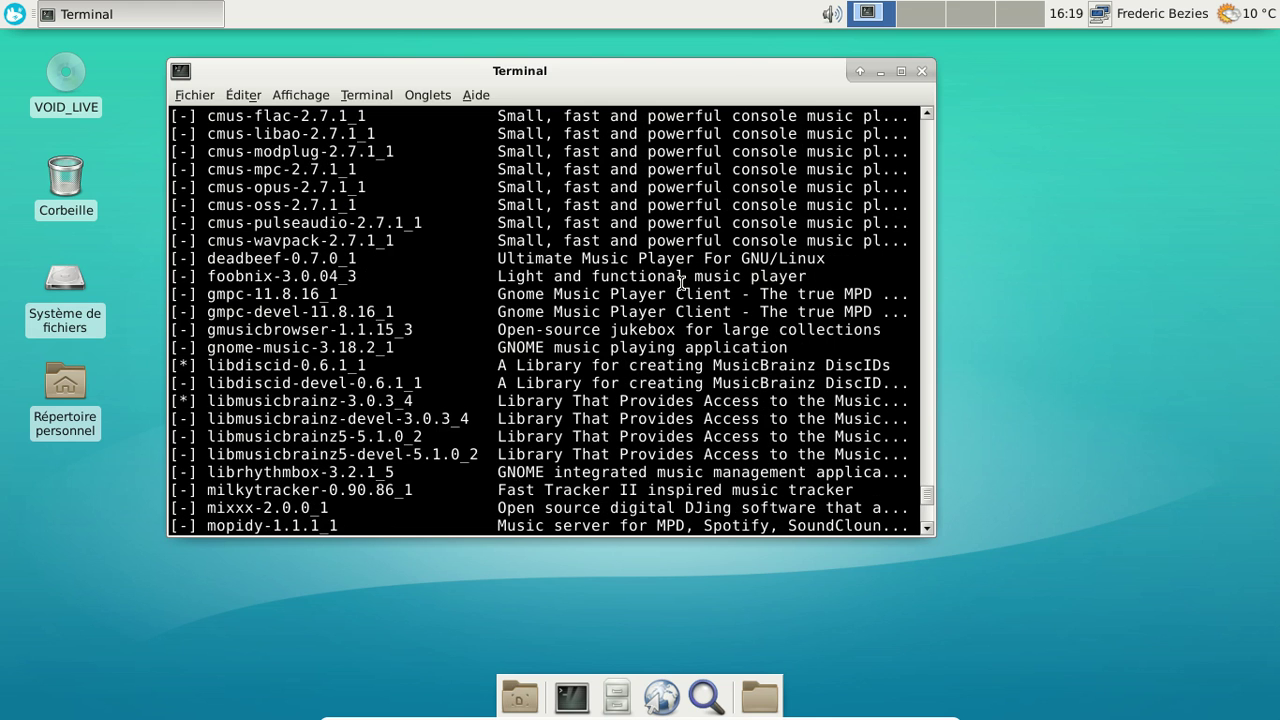
{"action": "scroll", "coordinate": [681, 283], "scroll_direction": "down", "scroll_amount": 2}
{"action": "scroll", "coordinate": [681, 283], "scroll_direction": "down", "scroll_amount": 3}
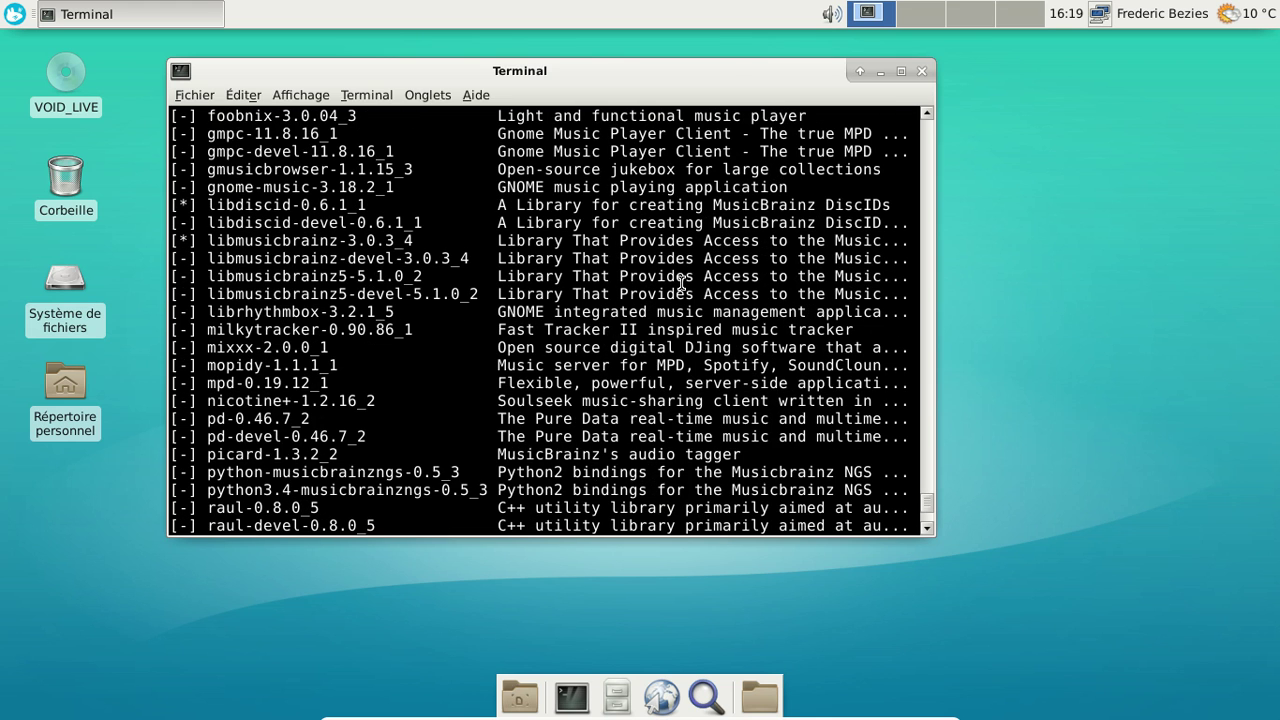
{"action": "scroll", "coordinate": [681, 283], "scroll_direction": "down", "scroll_amount": 1}
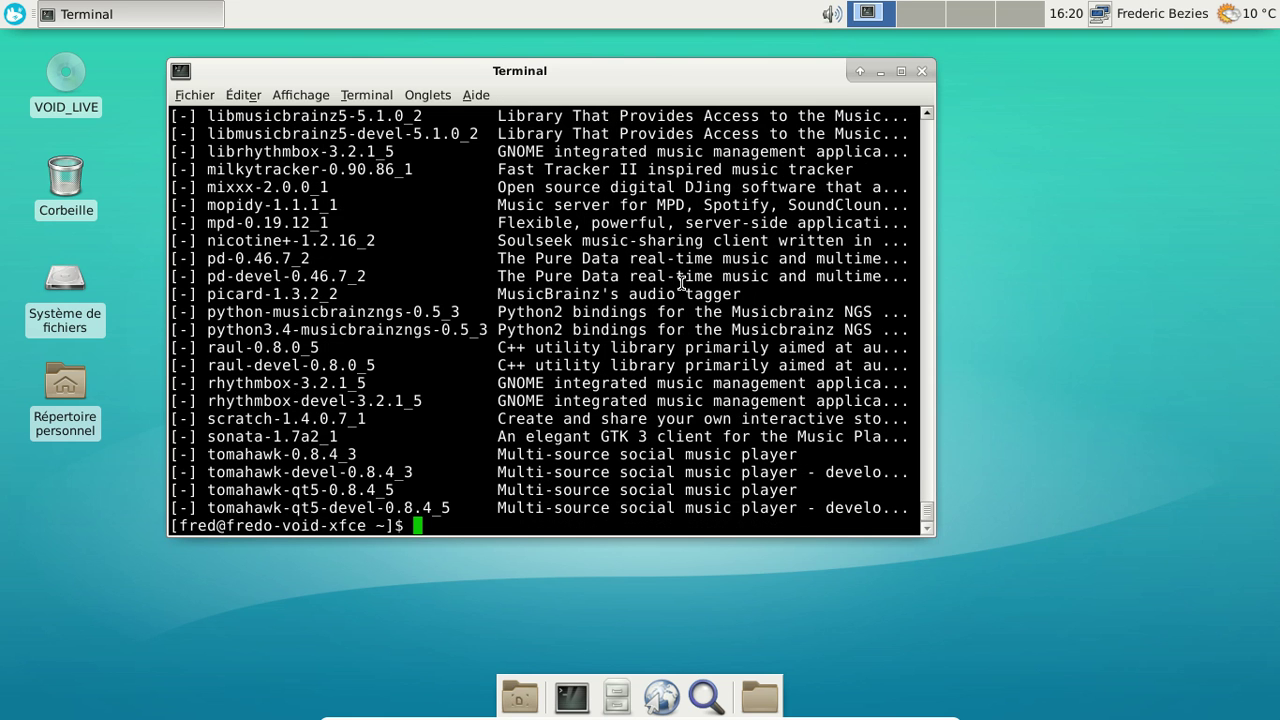
Step: Search the remote package repositories for Rhythmbox with xbps-query -Rs rhythmbox
{"action": "key", "text": "Up"}
{"action": "key", "text": "BackSpace"}
{"action": "key", "text": "BackSpace"}
{"action": "key", "text": "BackSpace"}
{"action": "key", "text": "BackSpace"}
{"action": "key", "text": "BackSpace"}
{"action": "type", "text": "ry"}
{"action": "key", "text": "BackSpace"}
{"action": "type", "text": "hy"}
{"action": "type", "text": "h"}
{"action": "key", "text": "BackSpace"}
{"action": "type", "text": "thmbox"}
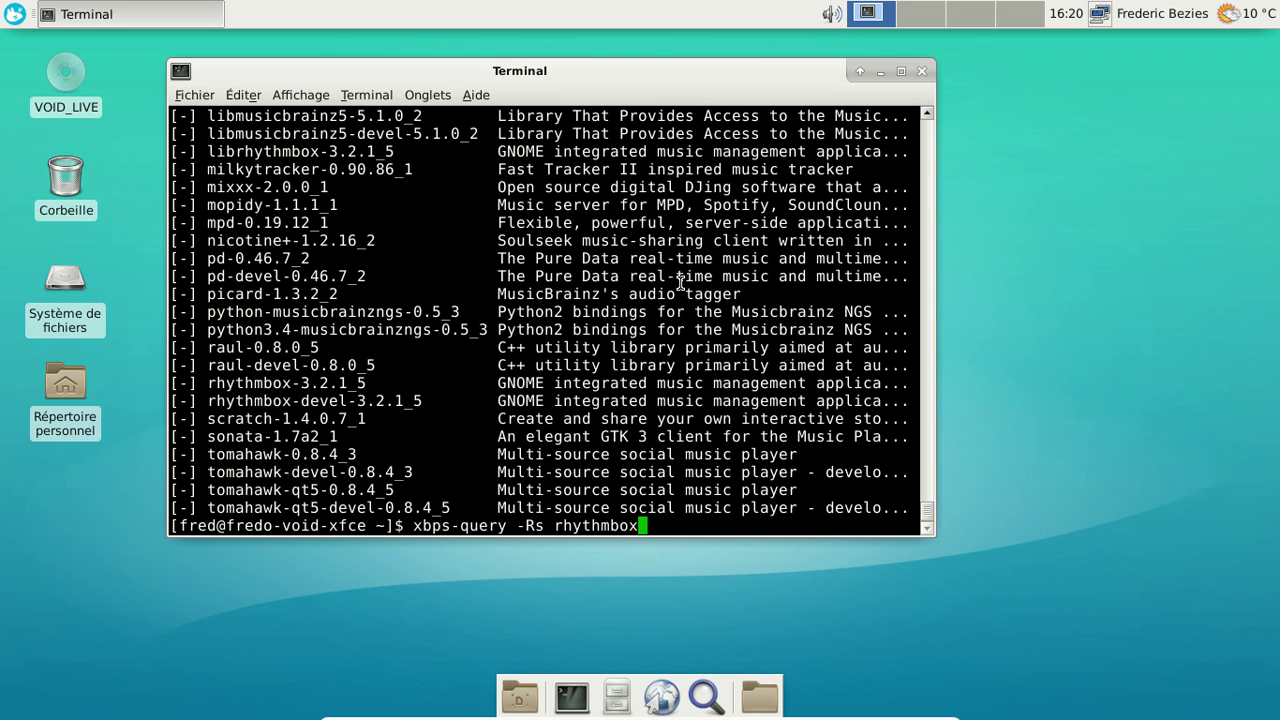
{"action": "key", "text": "Return"}
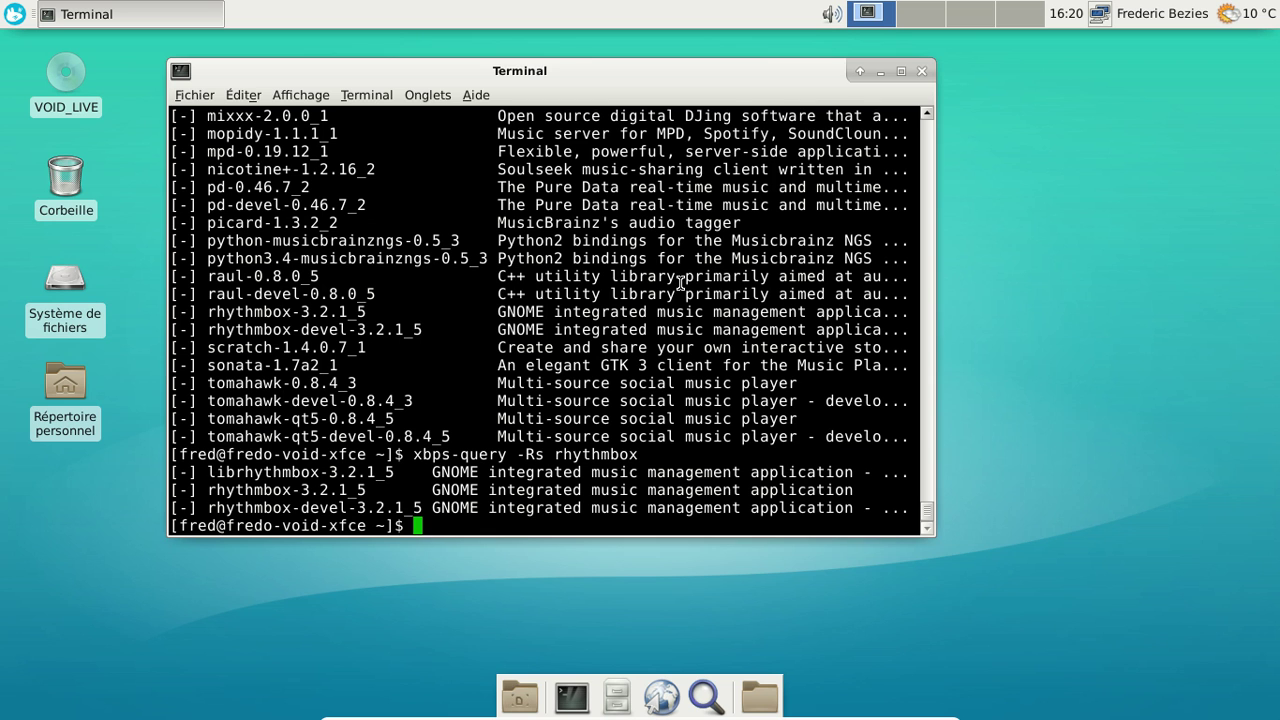
Step: Install Rhythmbox by running sudo xbps-install -S rhythmbox and accept the confirmation with y
{"action": "key", "text": "Up"}
{"action": "key", "text": "Left"}
{"action": "key", "text": "Left"}
{"action": "key", "text": "Left"}
{"action": "key", "text": "Left"}
{"action": "key", "text": "Left"}
{"action": "key", "text": "Left"}
{"action": "key", "text": "Left"}
{"action": "key", "text": "Left"}
{"action": "key", "text": "Left"}
{"action": "key", "text": "Left"}
{"action": "key", "text": "BackSpace"}
{"action": "key", "text": "BackSpace"}
{"action": "key", "text": "BackSpace"}
{"action": "key", "text": "BackSpace"}
{"action": "key", "text": "BackSpace"}
{"action": "key", "text": "BackSpace"}
{"action": "key", "text": "BackSpace"}
{"action": "key", "text": "BackSpace"}
{"action": "key", "text": "BackSpace"}
{"action": "key", "text": "BackSpace"}
{"action": "key", "text": "BackSpace"}
{"action": "key", "text": "BackSpace"}
{"action": "key", "text": "BackSpace"}
{"action": "key", "text": "BackSpace"}
{"action": "type", "text": "sudo xbps-install -S"}
{"action": "key", "text": "Return"}
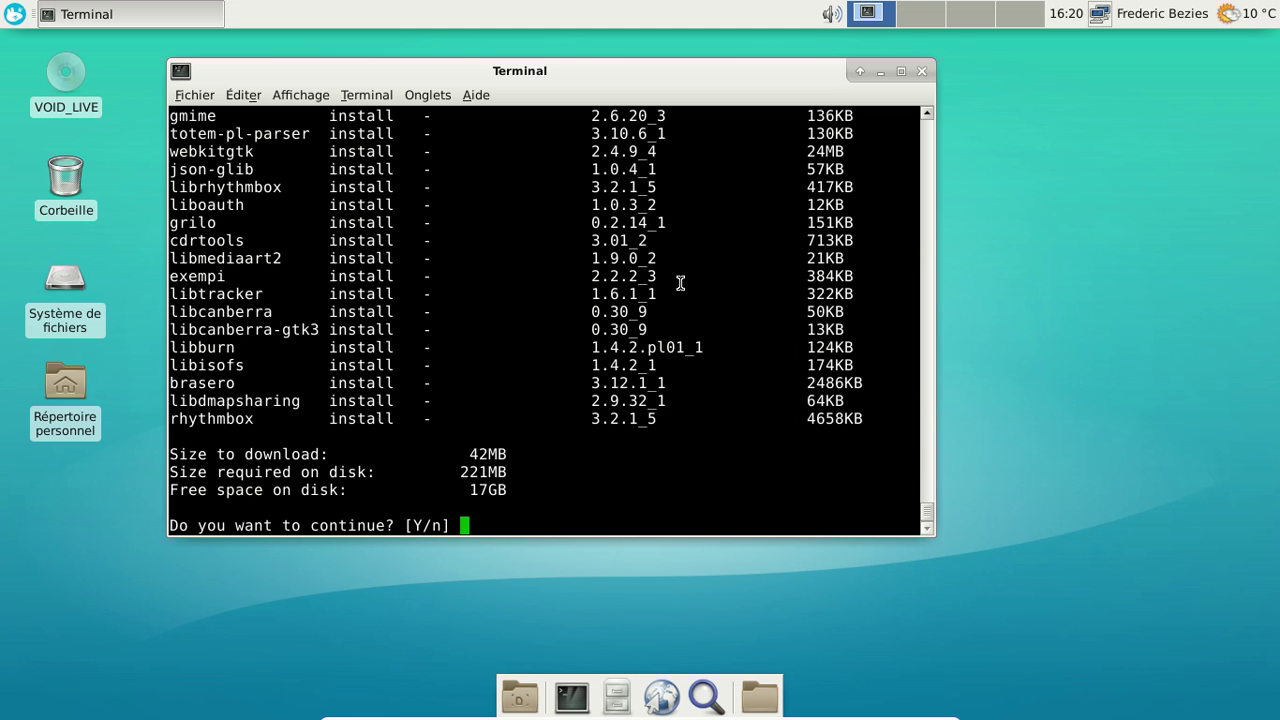
{"action": "type", "text": "y"}
{"action": "key", "text": "Return"}
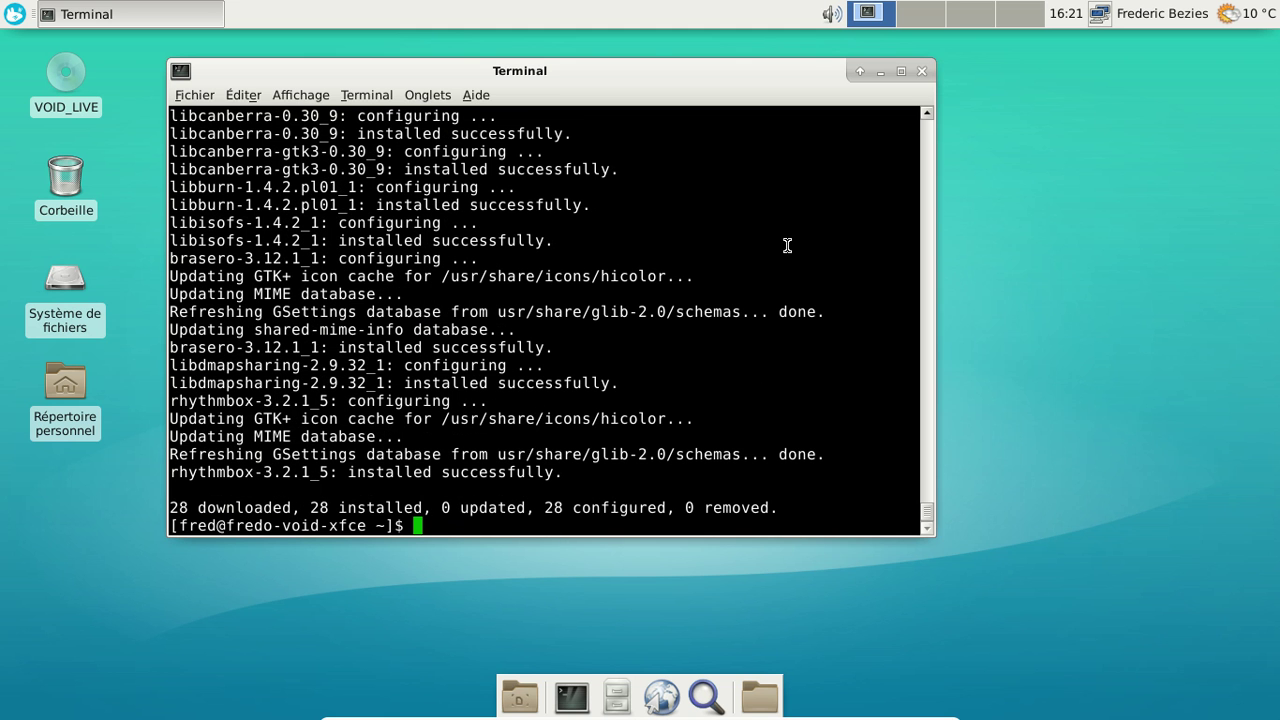
Step: Launch Rhythmbox from the application launcher to check its interface, then close it
{"action": "left_click", "coordinate": [17, 15]}
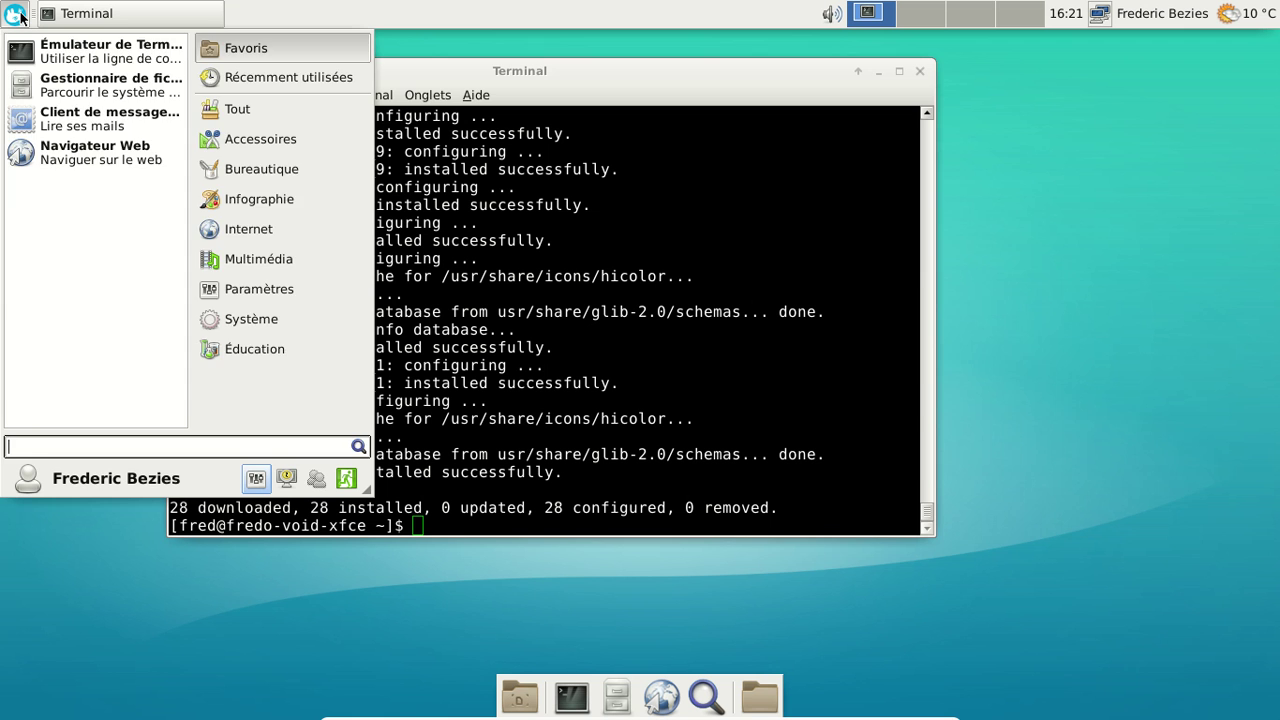
{"action": "type", "text": "th"}
{"action": "key", "text": "BackSpace"}
{"action": "key", "text": "BackSpace"}
{"action": "type", "text": "rhy"}
{"action": "key", "text": "Return"}
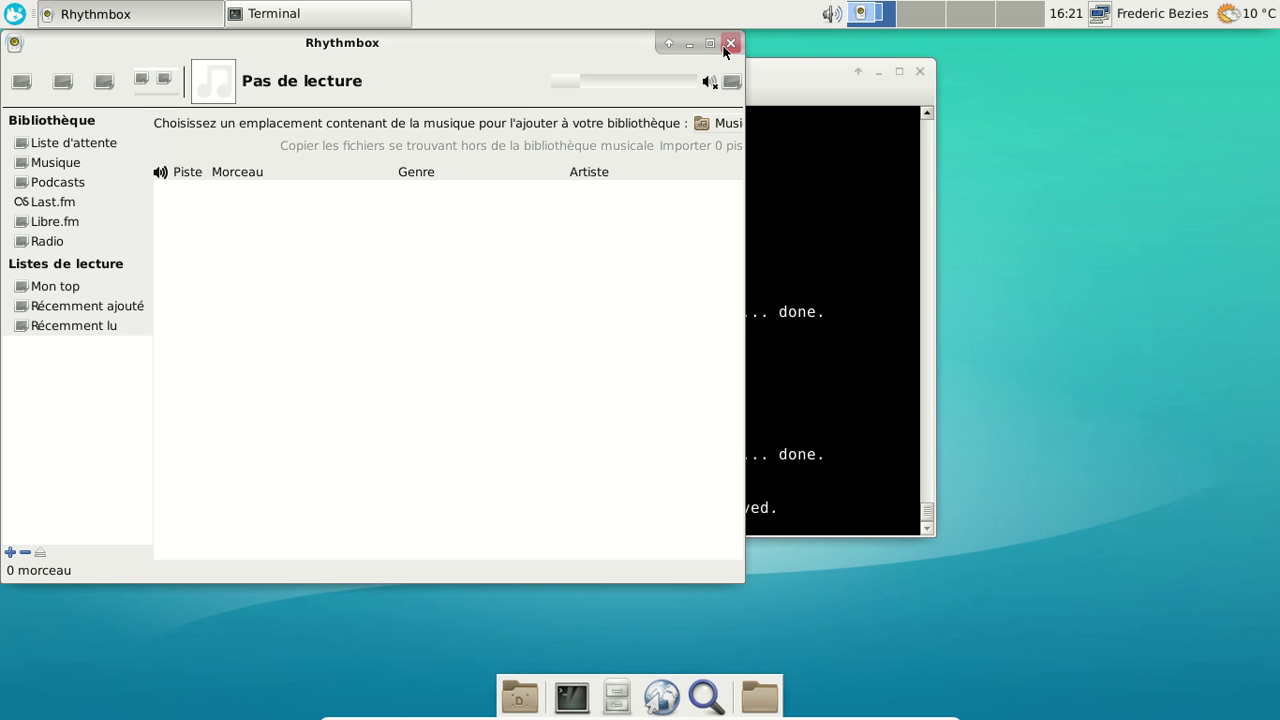
{"action": "left_click", "coordinate": [724, 47]}
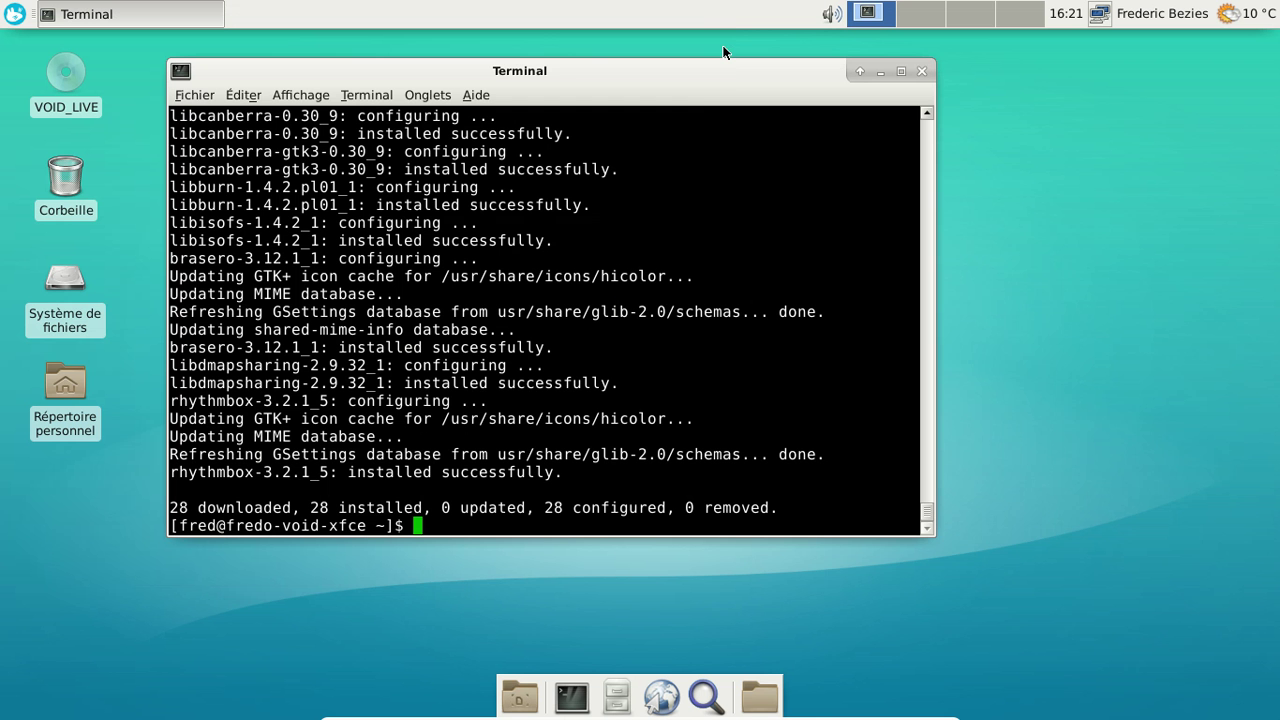
Step: Search the remote repositories for GNOME icon packages with xbps-query -Rs gnome | grep icon
{"action": "key", "text": "Up"}
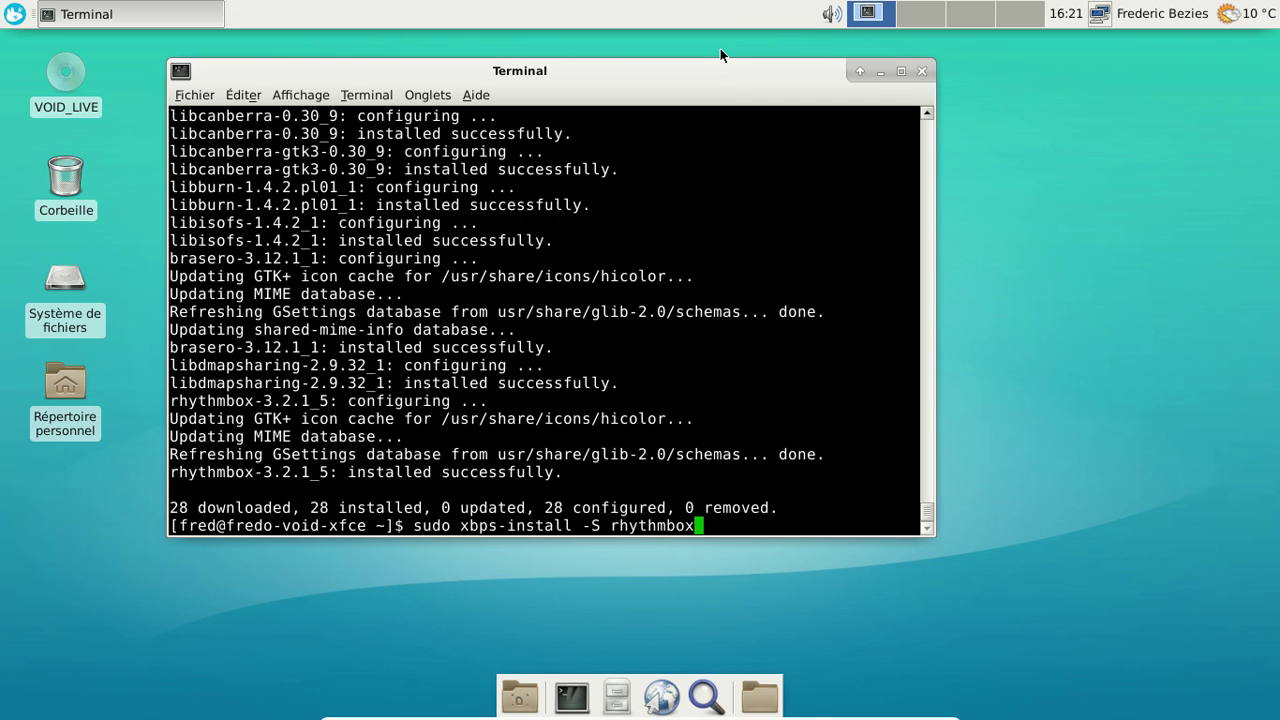
{"action": "key", "text": "Up"}
{"action": "key", "text": "Up"}
{"action": "key", "text": "Down"}
{"action": "key", "text": "BackSpace"}
{"action": "key", "text": "BackSpace"}
{"action": "key", "text": "BackSpace"}
{"action": "key", "text": "BackSpace"}
{"action": "key", "text": "BackSpace"}
{"action": "key", "text": "BackSpace"}
{"action": "key", "text": "BackSpace"}
{"action": "key", "text": "BackSpace"}
{"action": "key", "text": "BackSpace"}
{"action": "type", "text": "gnome "}
{"action": "type", "text": "| hrt"}
{"action": "key", "text": "BackSpace"}
{"action": "key", "text": "BackSpace"}
{"action": "key", "text": "BackSpace"}
{"action": "type", "text": "grep icon"}
{"action": "key", "text": "Return"}
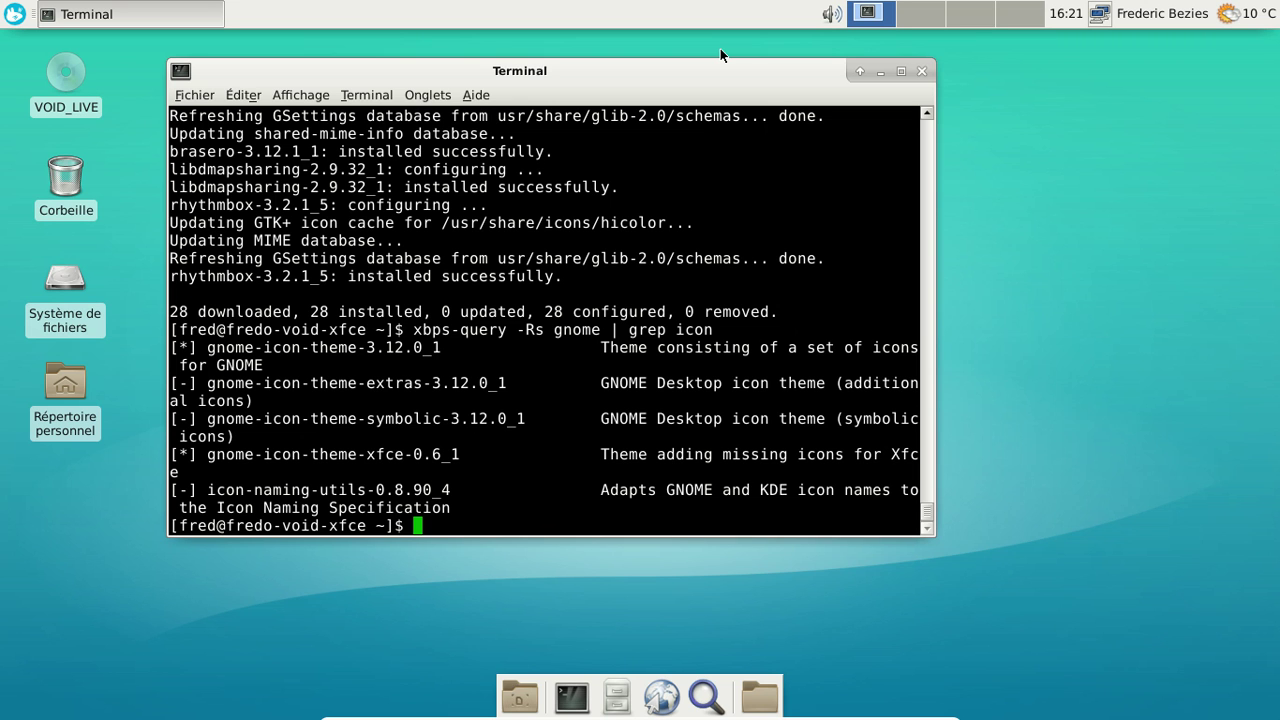
Step: Install the extra GNOME icons with sudo xbps-install -S gnome-icon-theme-extras, accepting the default confirmation
{"action": "type", "text": "sudo xpb"}
{"action": "key", "text": "BackSpace"}
{"action": "key", "text": "BackSpace"}
{"action": "type", "text": "bps-install -S gno"}
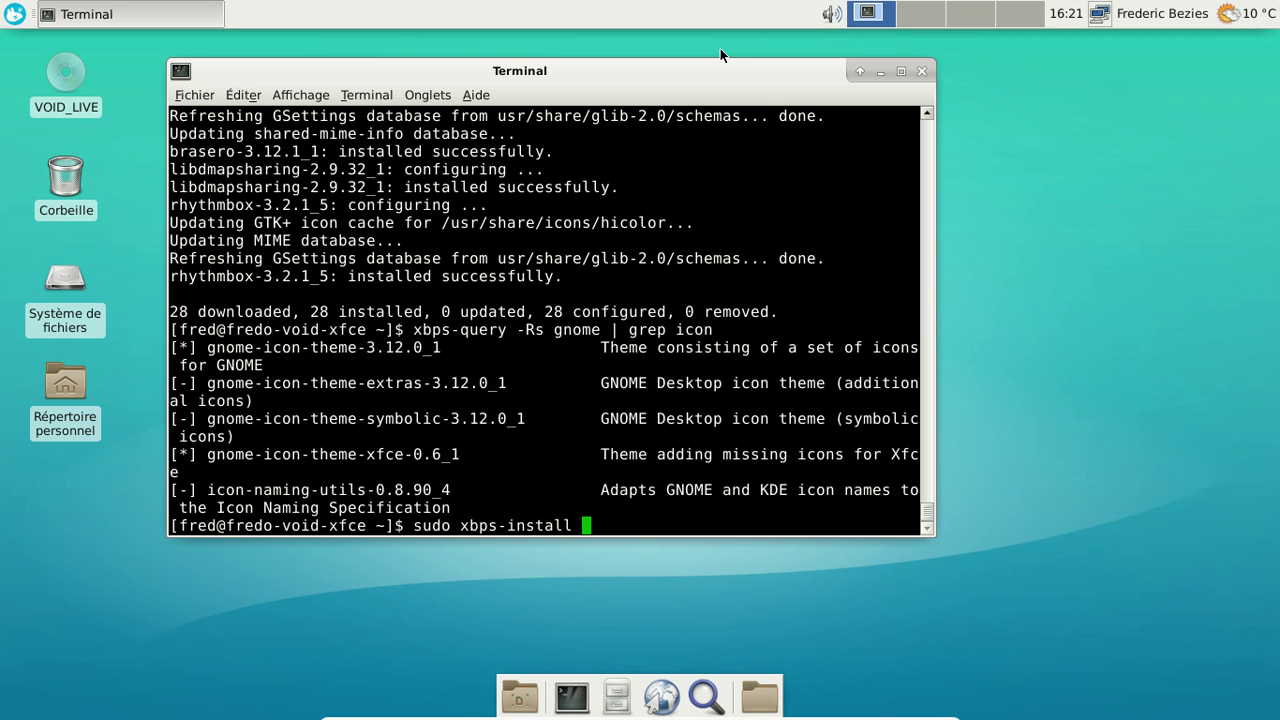
{"action": "type", "text": "icon-themle"}
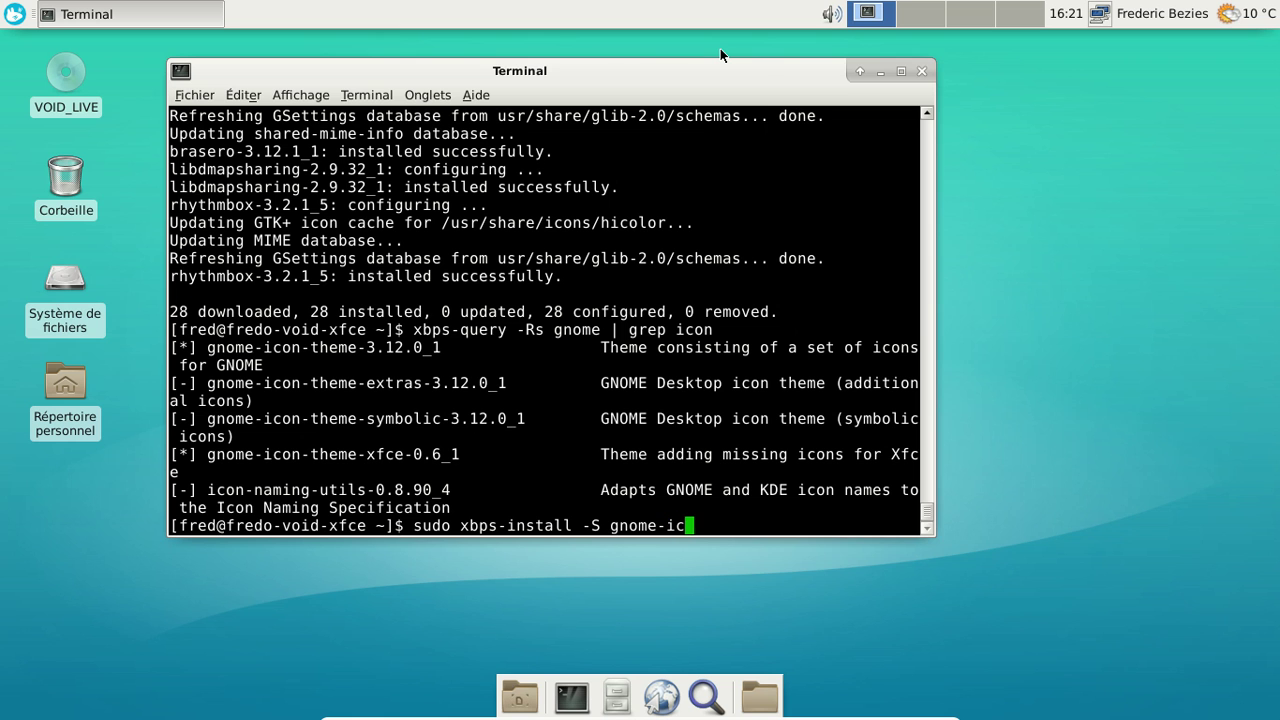
{"action": "key", "text": "BackSpace"}
{"action": "key", "text": "BackSpace"}
{"action": "type", "text": "e-extras"}
{"action": "key", "text": "Return"}
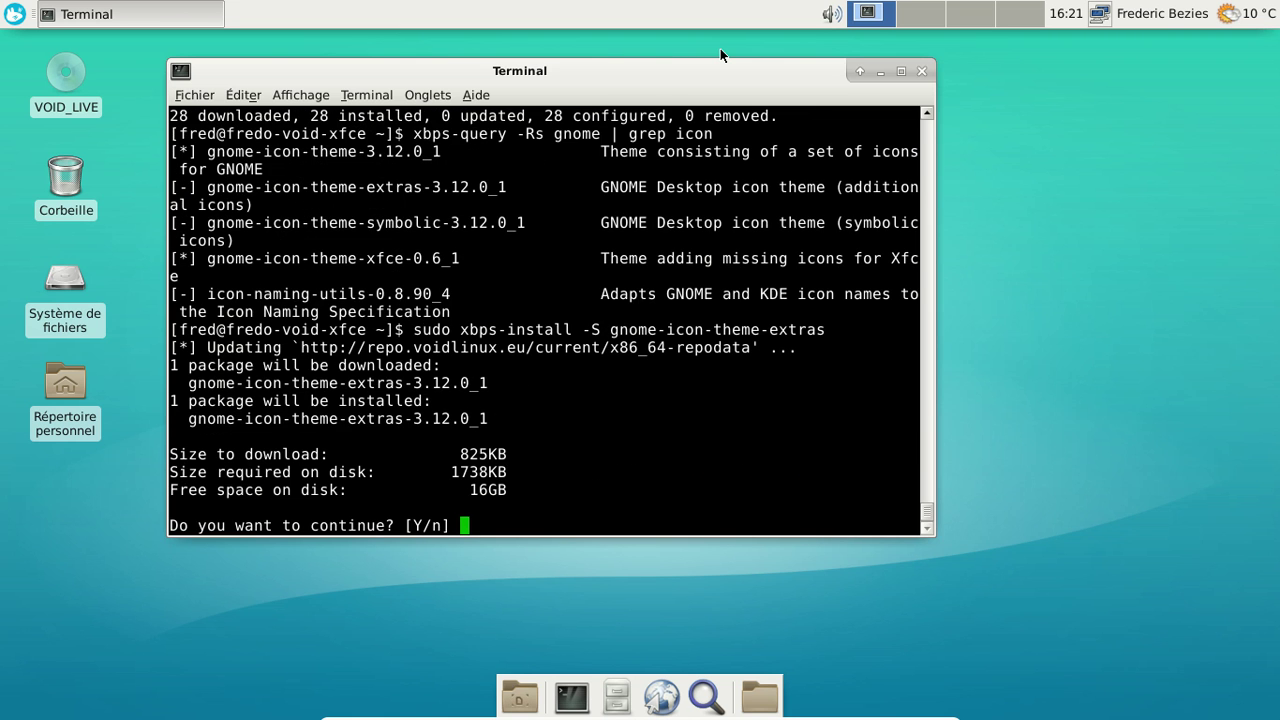
{"action": "key", "text": "Return"}
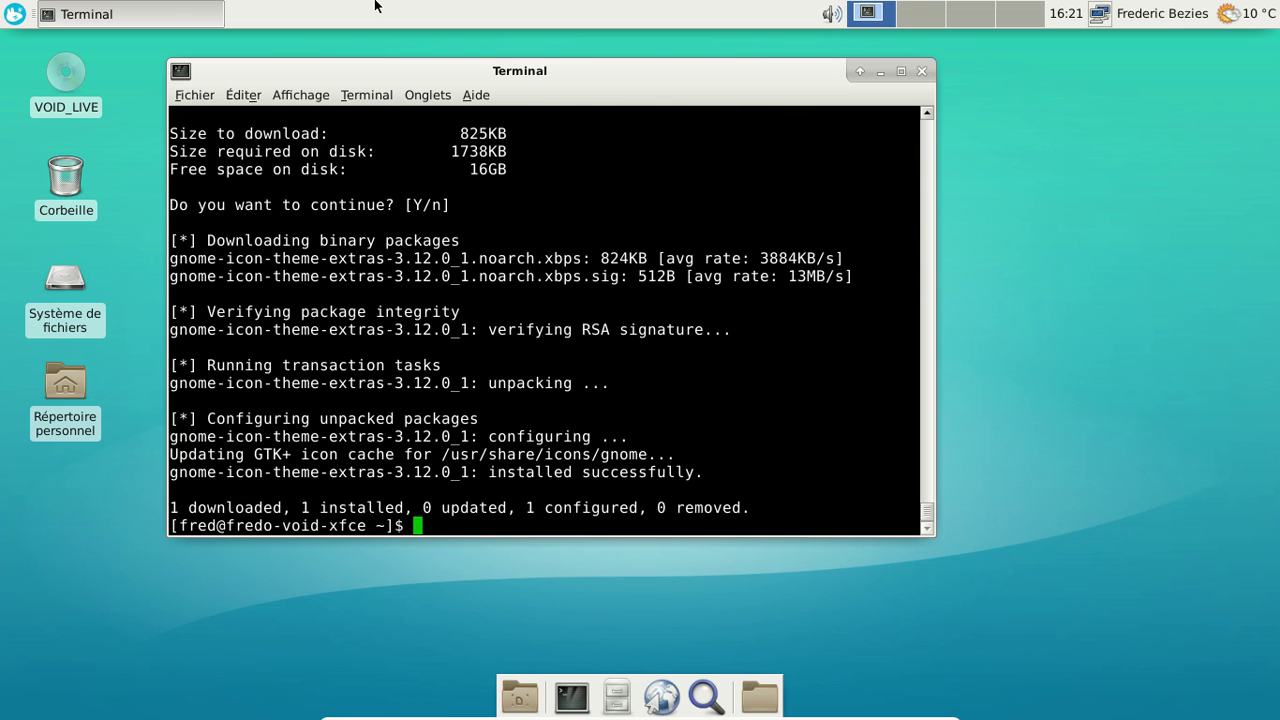
Step: Reopen Rhythmbox to check its icons with the extra icon theme installed, then close it
{"action": "left_click", "coordinate": [15, 8]}
{"action": "type", "text": "rhy"}
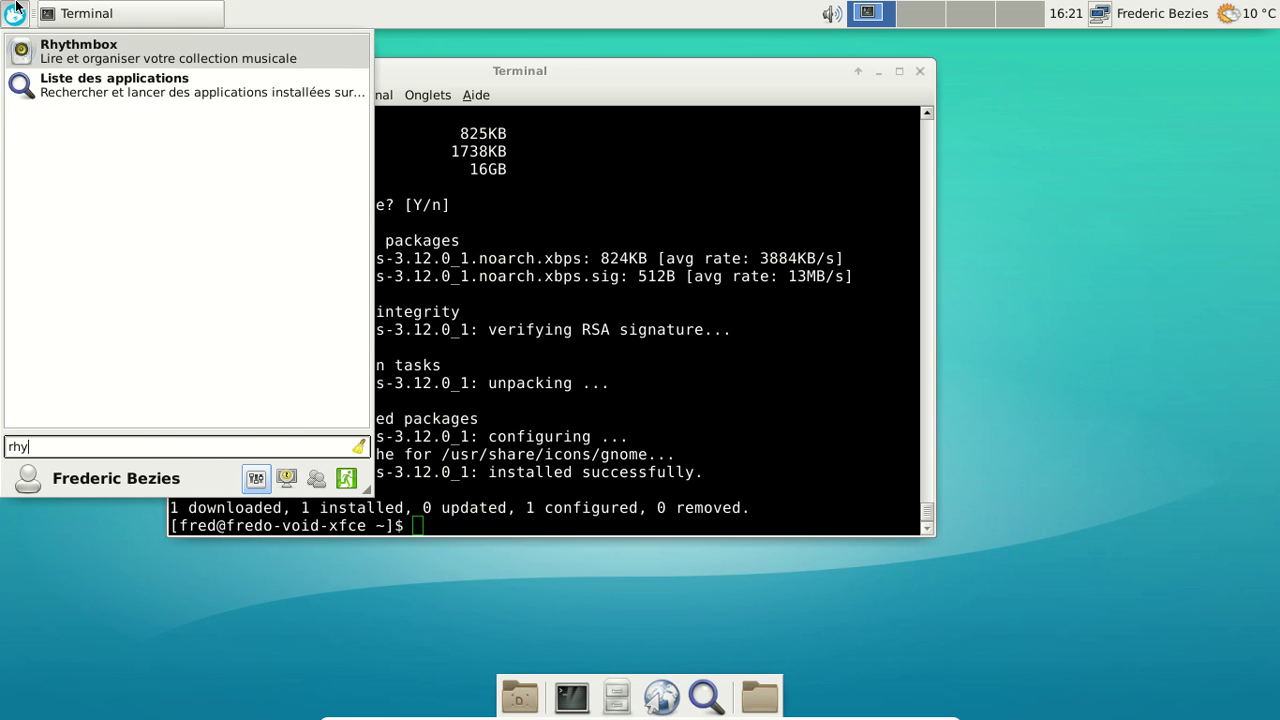
{"action": "key", "text": "Return"}
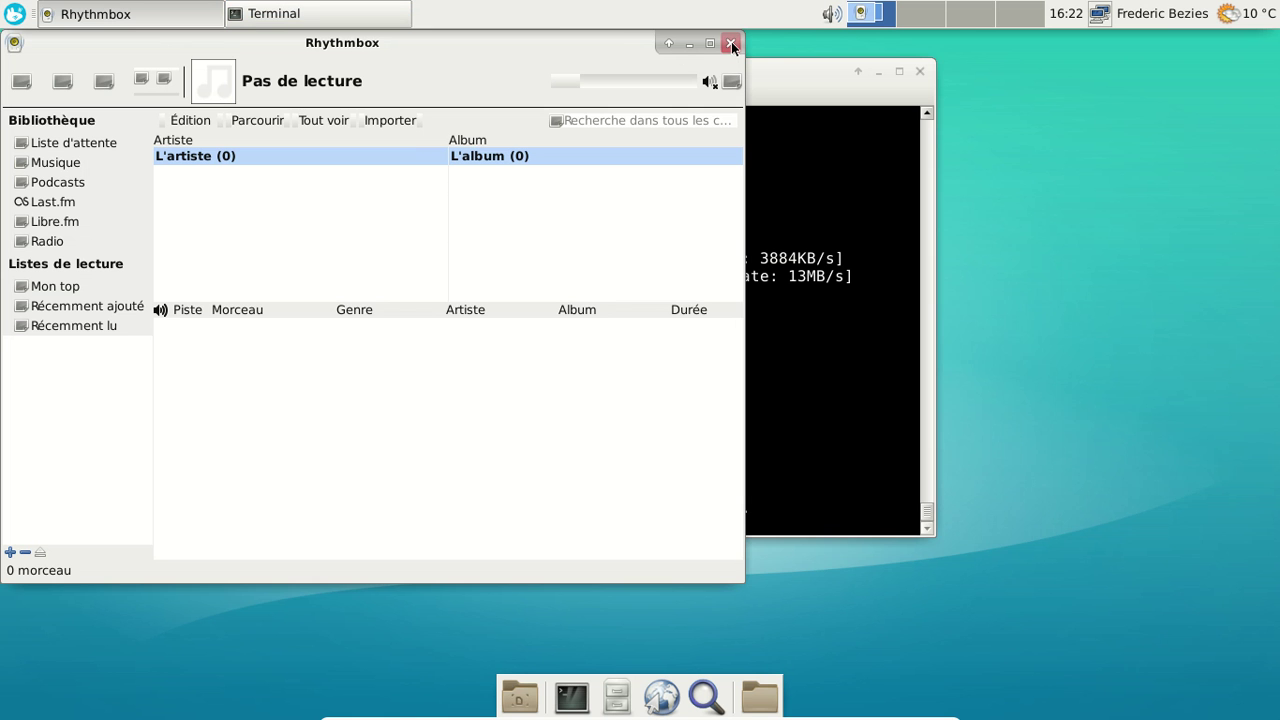
{"action": "left_click", "coordinate": [731, 44]}
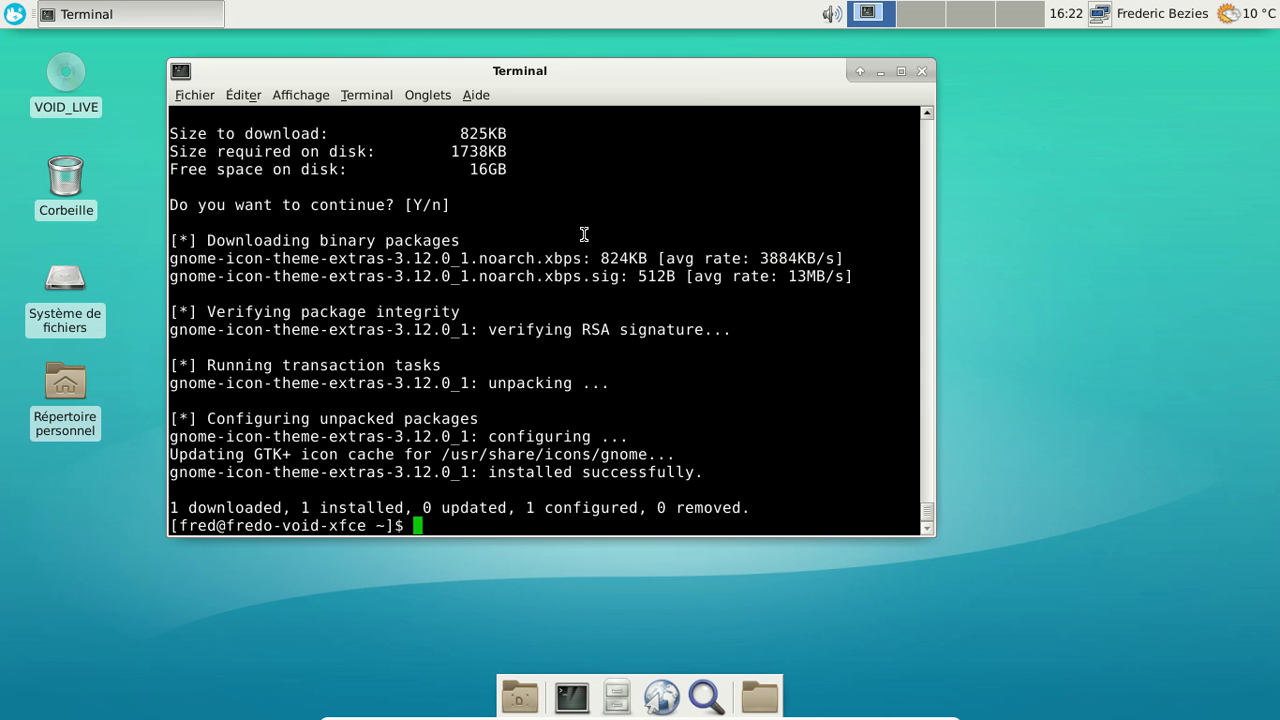
Step: Remove Rhythmbox with sudo xbps-remove rhythmbox, accepting the default confirmation
{"action": "key", "text": "Up"}
{"action": "key", "text": "Up"}
{"action": "key", "text": "Up"}
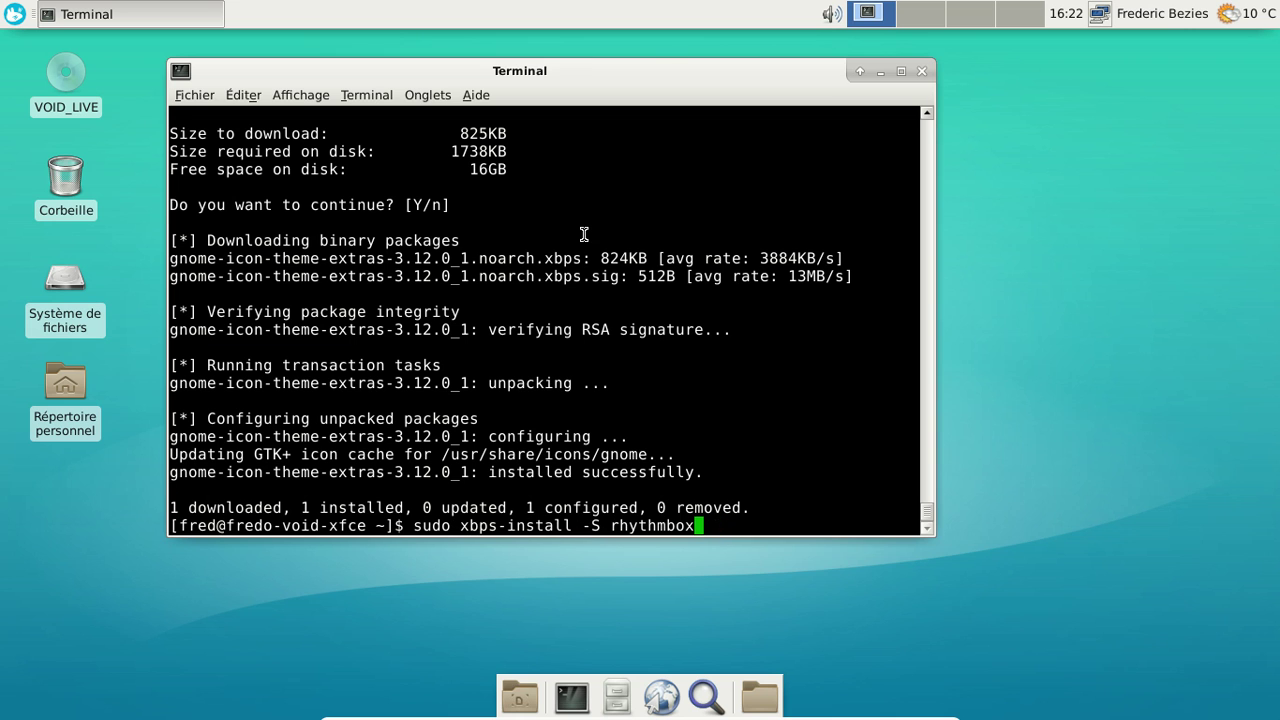
{"action": "key", "text": "Left"}
{"action": "key", "text": "Left"}
{"action": "key", "text": "Left"}
{"action": "key", "text": "Left"}
{"action": "key", "text": "Left"}
{"action": "key", "text": "Left"}
{"action": "key", "text": "Left"}
{"action": "key", "text": "Left"}
{"action": "key", "text": "Left"}
{"action": "key", "text": "Left"}
{"action": "key", "text": "Left"}
{"action": "key", "text": "Left"}
{"action": "key", "text": "Left"}
{"action": "key", "text": "Right"}
{"action": "key", "text": "Right"}
{"action": "key", "text": "Right"}
{"action": "key", "text": "BackSpace"}
{"action": "key", "text": "BackSpace"}
{"action": "key", "text": "BackSpace"}
{"action": "key", "text": "BackSpace"}
{"action": "key", "text": "BackSpace"}
{"action": "key", "text": "BackSpace"}
{"action": "key", "text": "BackSpace"}
{"action": "key", "text": "BackSpace"}
{"action": "key", "text": "BackSpace"}
{"action": "key", "text": "BackSpace"}
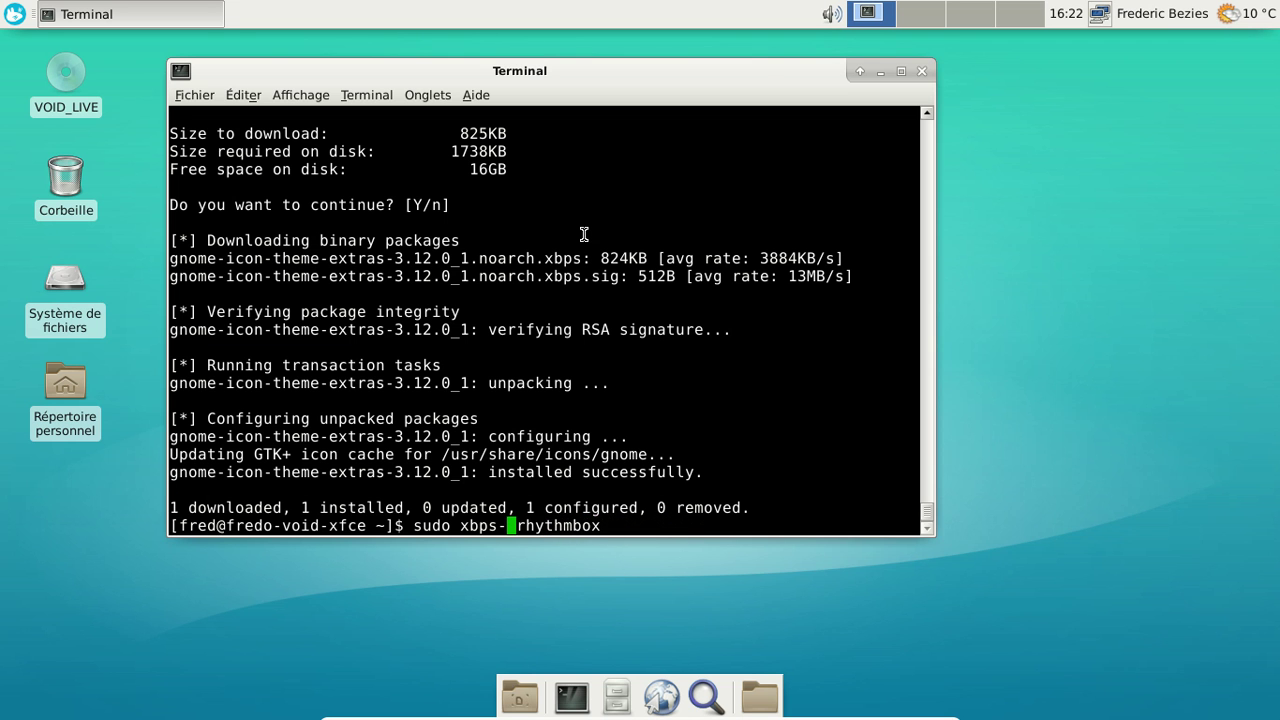
{"action": "type", "text": "remove"}
{"action": "key", "text": "Return"}
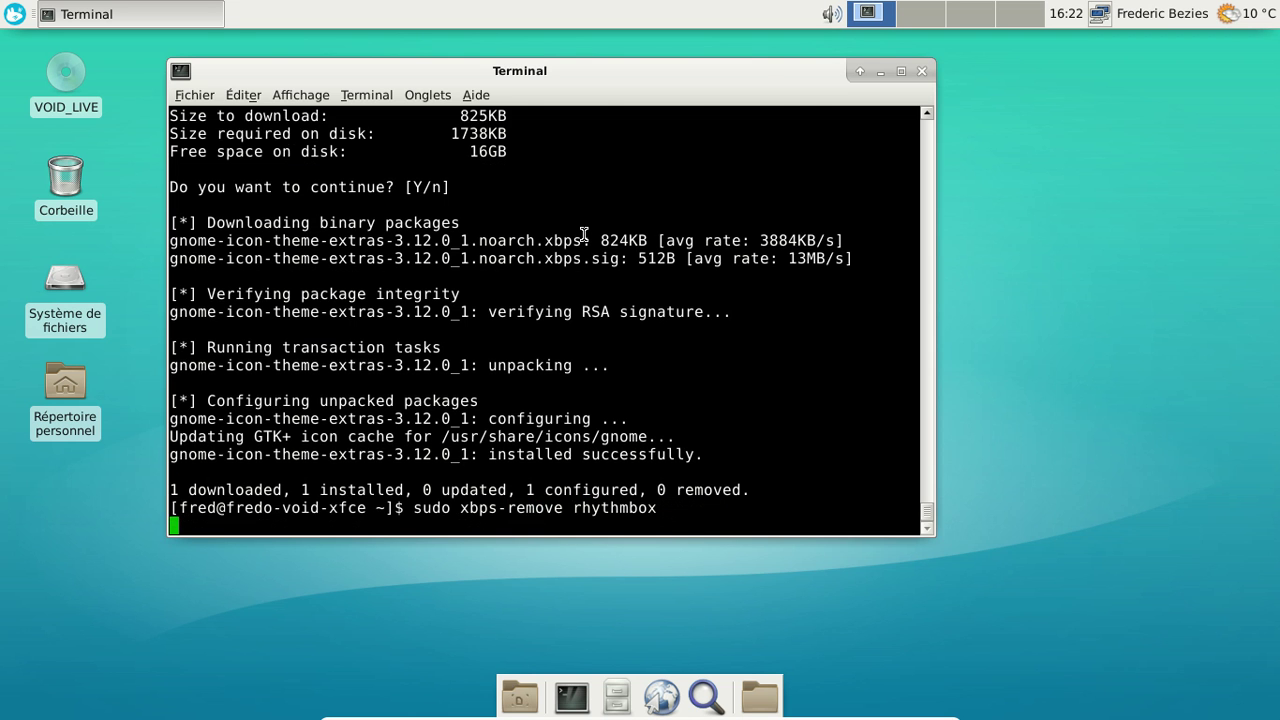
{"action": "key", "text": "Return"}
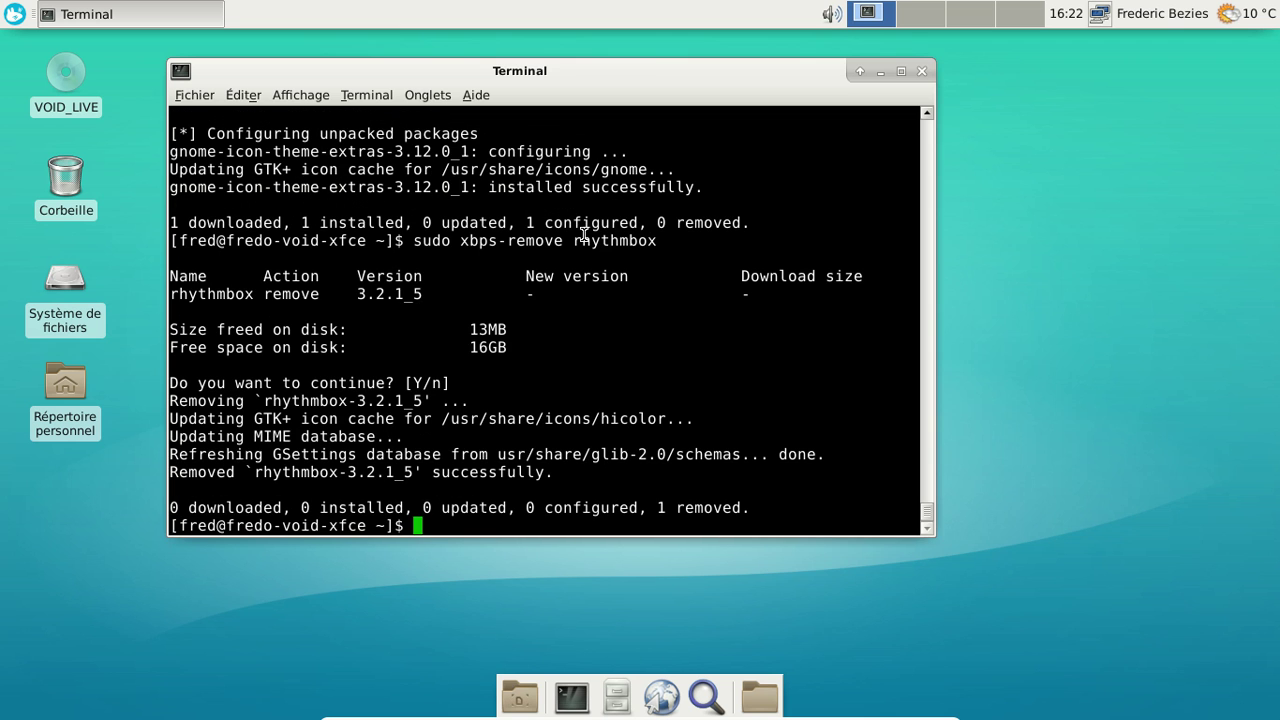
Step: Install gmusicbrowser with sudo xbps-install -S gmusicbrowser, accepting the default confirmation
{"action": "key", "text": "Up"}
{"action": "key", "text": "Up"}
{"action": "key", "text": "BackSpace"}
{"action": "key", "text": "BackSpace"}
{"action": "key", "text": "BackSpace"}
{"action": "key", "text": "BackSpace"}
{"action": "key", "text": "BackSpace"}
{"action": "key", "text": "BackSpace"}
{"action": "key", "text": "BackSpace"}
{"action": "key", "text": "BackSpace"}
{"action": "key", "text": "BackSpace"}
{"action": "key", "text": "BackSpace"}
{"action": "key", "text": "BackSpace"}
{"action": "key", "text": "BackSpace"}
{"action": "key", "text": "BackSpace"}
{"action": "key", "text": "BackSpace"}
{"action": "key", "text": "BackSpace"}
{"action": "key", "text": "BackSpace"}
{"action": "key", "text": "BackSpace"}
{"action": "key", "text": "BackSpace"}
{"action": "key", "text": "BackSpace"}
{"action": "key", "text": "BackSpace"}
{"action": "key", "text": "BackSpace"}
{"action": "key", "text": "BackSpace"}
{"action": "key", "text": "BackSpace"}
{"action": "type", "text": "gmusicbrow"}
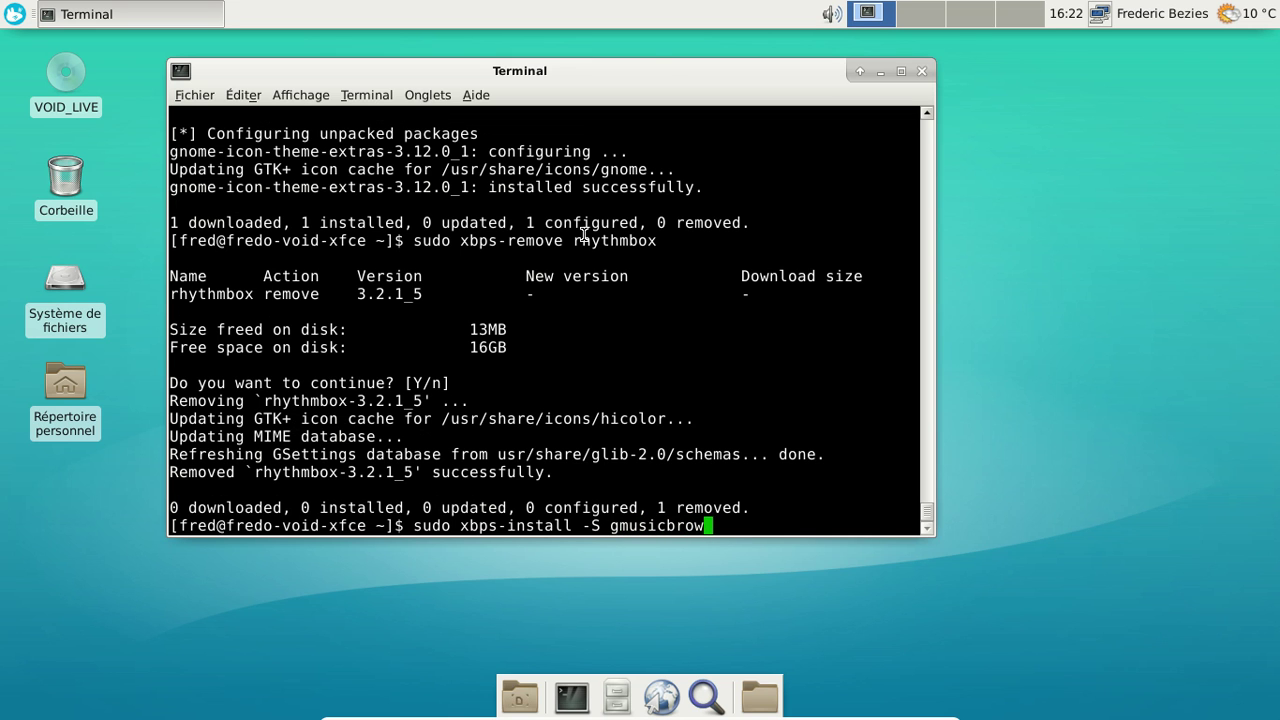
{"action": "type", "text": "ser"}
{"action": "key", "text": "Return"}
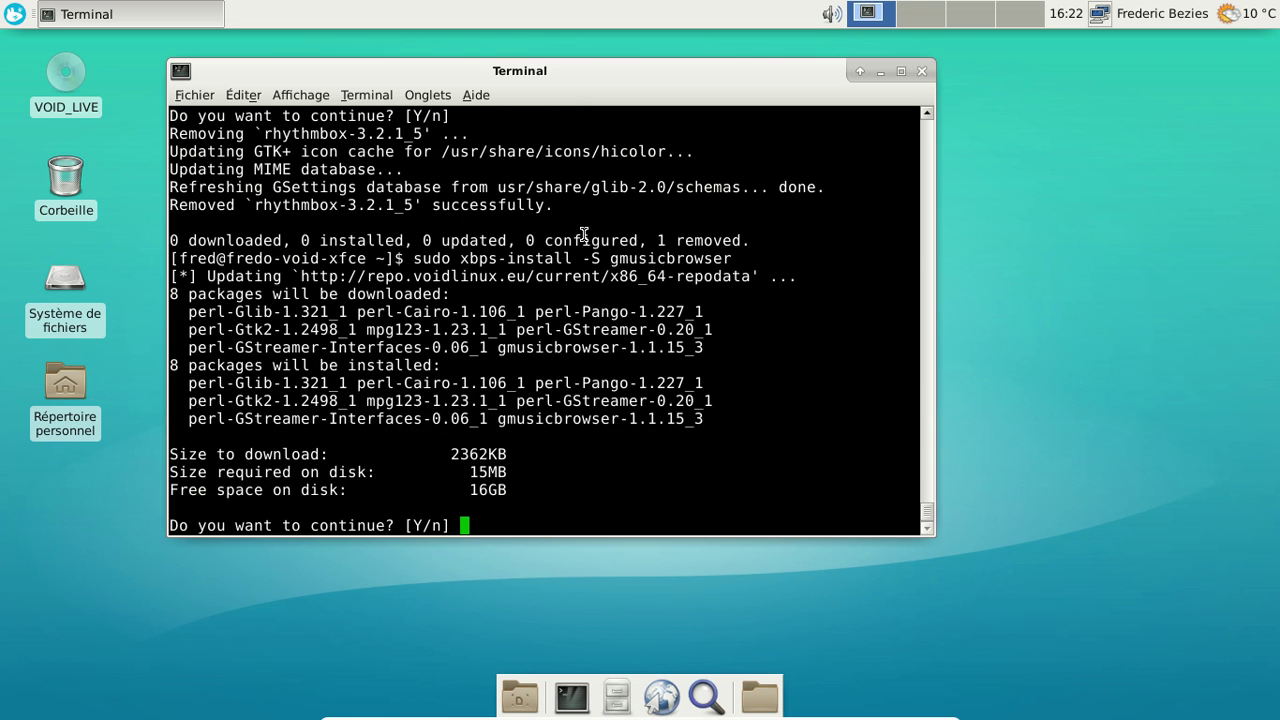
{"action": "key", "text": "Return"}
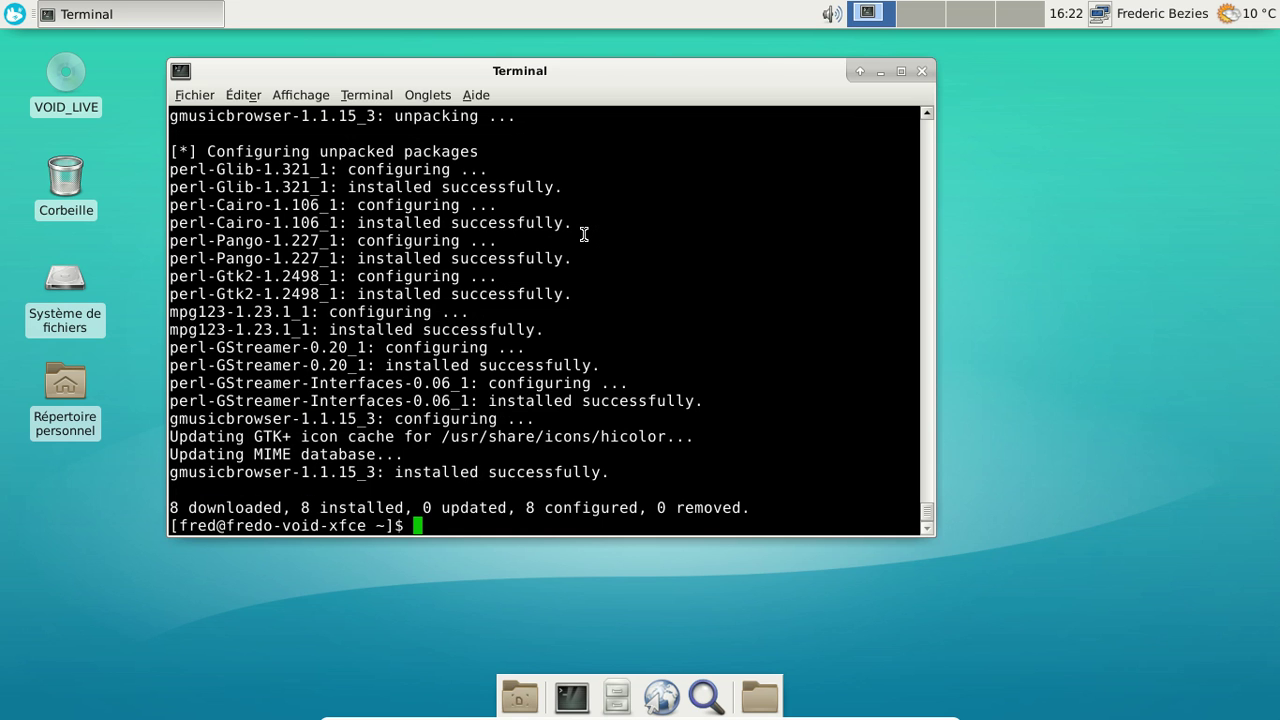
Step: Launch gmusicbrowser from the application launcher, view its About information, and close the player
{"action": "left_click", "coordinate": [22, 14]}
{"action": "type", "text": "gmu"}
{"action": "key", "text": "Return"}
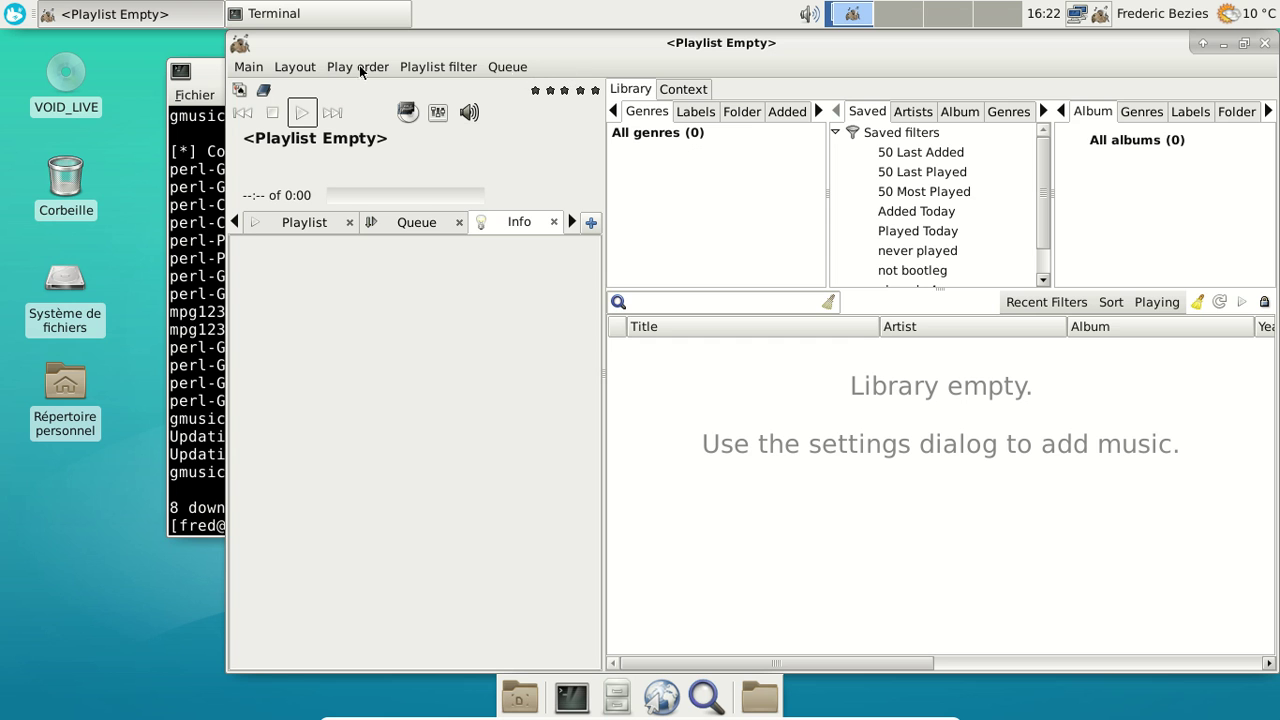
{"action": "left_click", "coordinate": [250, 67]}
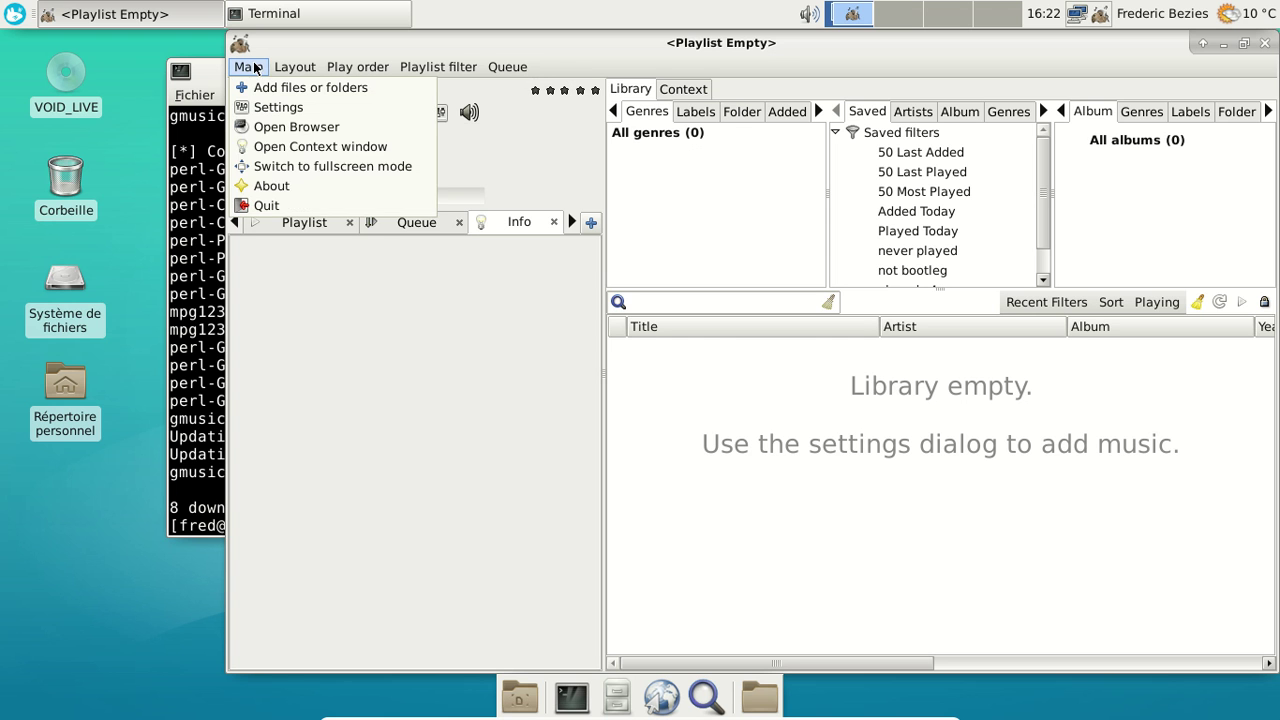
{"action": "left_click", "coordinate": [297, 187]}
{"action": "left_click", "coordinate": [735, 436]}
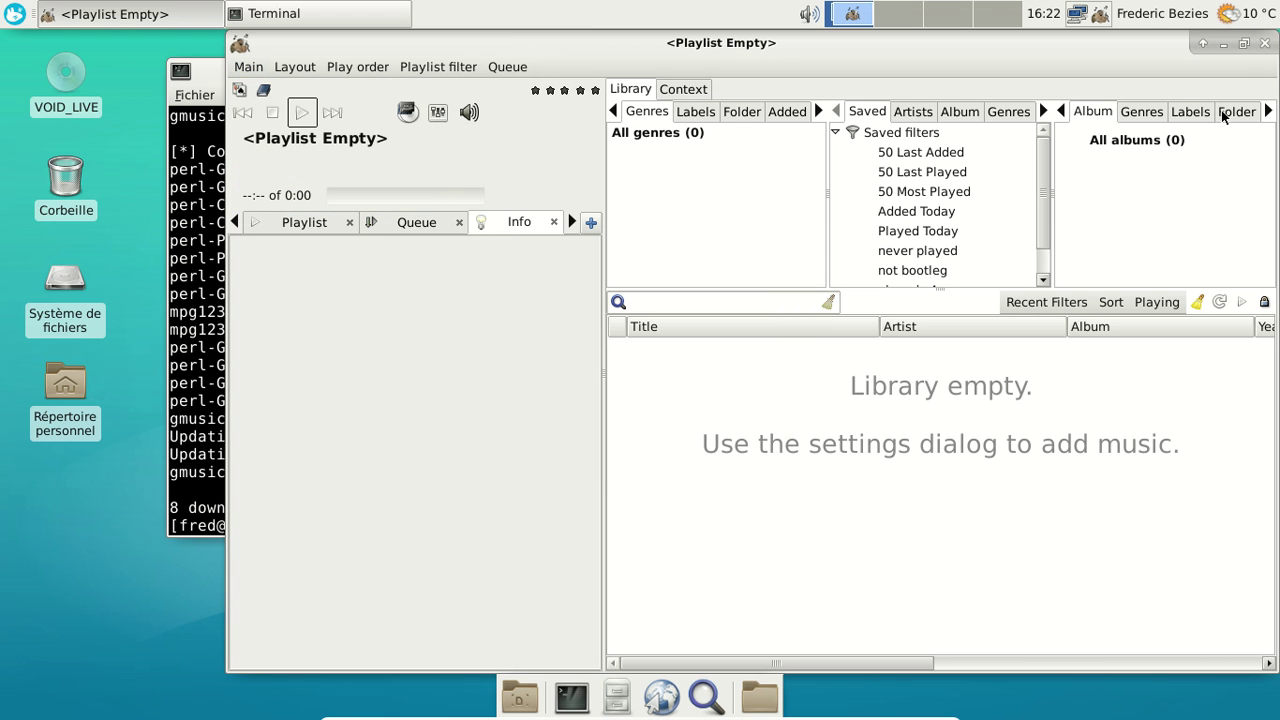
{"action": "left_click", "coordinate": [1265, 44]}
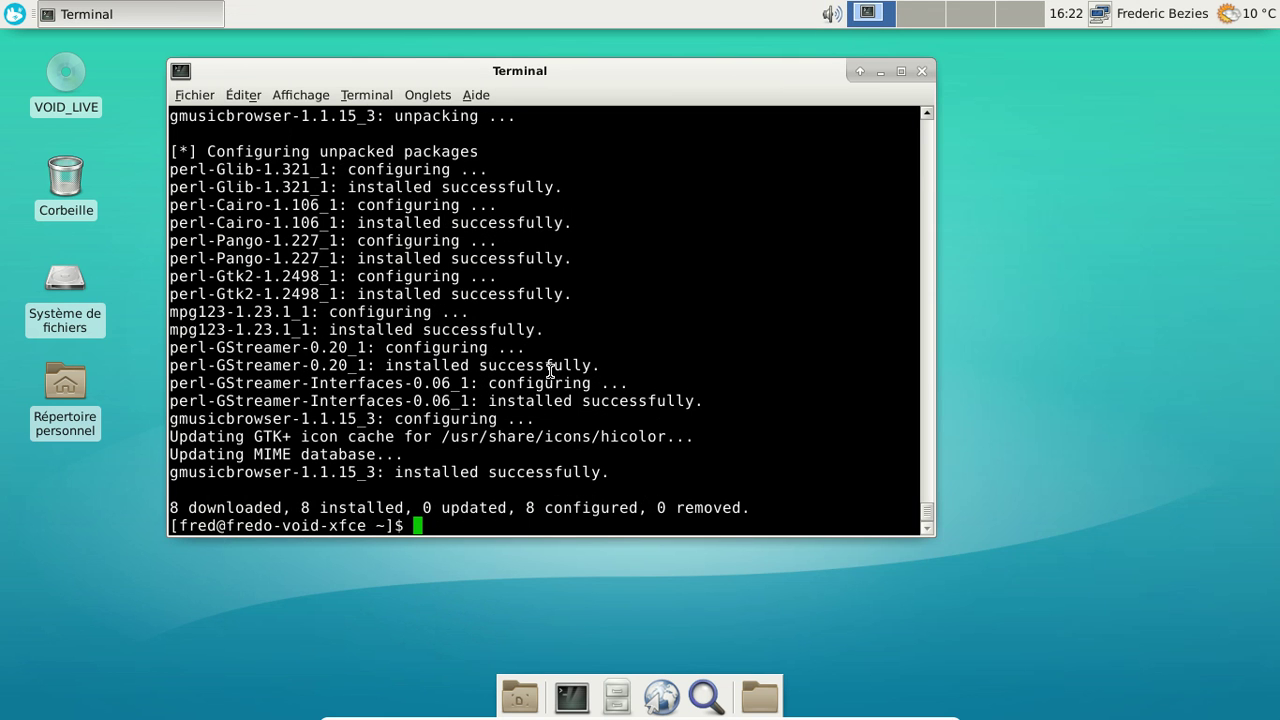
Step: Launch Brasero from the application launcher, view its About information (À propos), and close it
{"action": "left_click", "coordinate": [5, 18]}
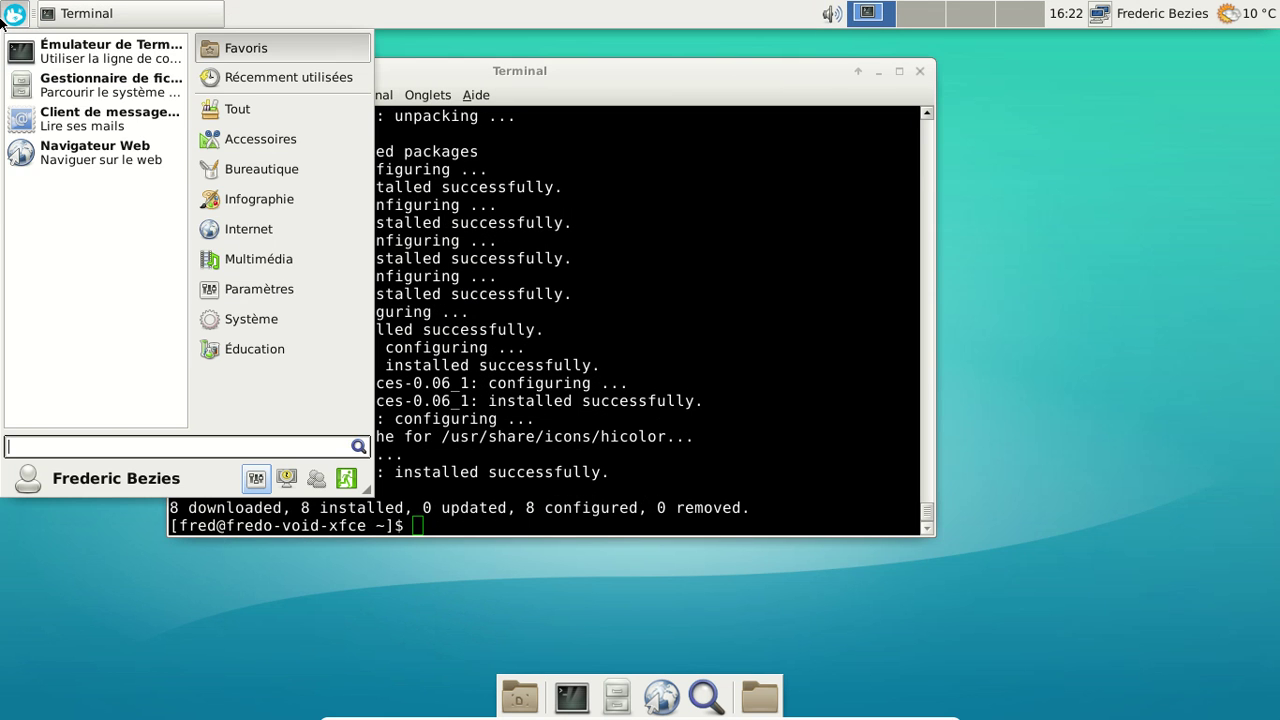
{"action": "type", "text": "bas"}
{"action": "key", "text": "Down"}
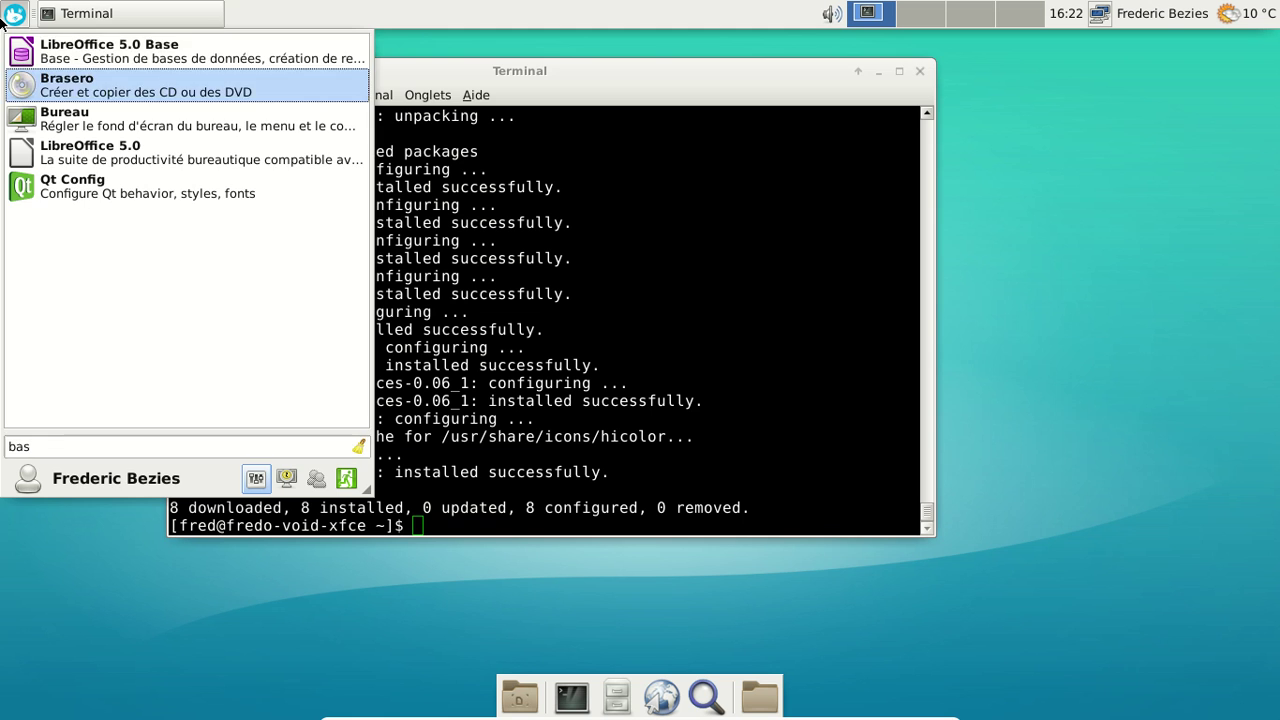
{"action": "key", "text": "Return"}
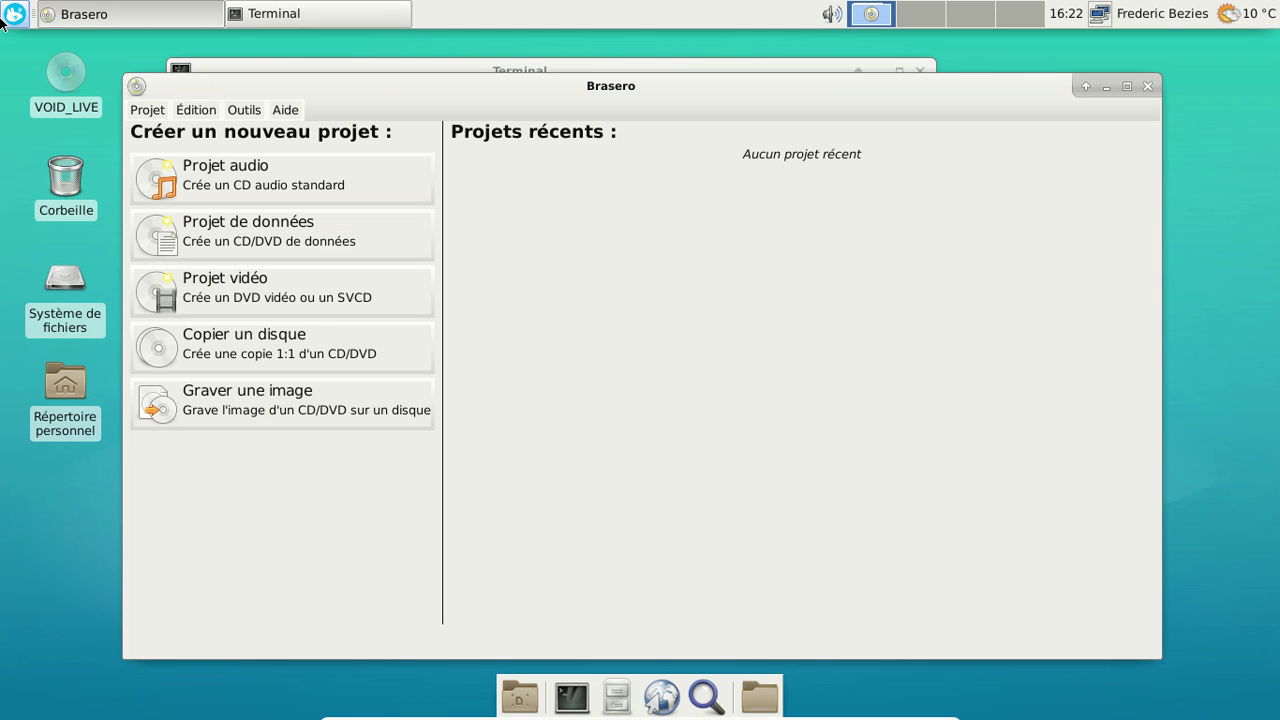
{"action": "left_click", "coordinate": [287, 112]}
{"action": "left_click", "coordinate": [306, 168]}
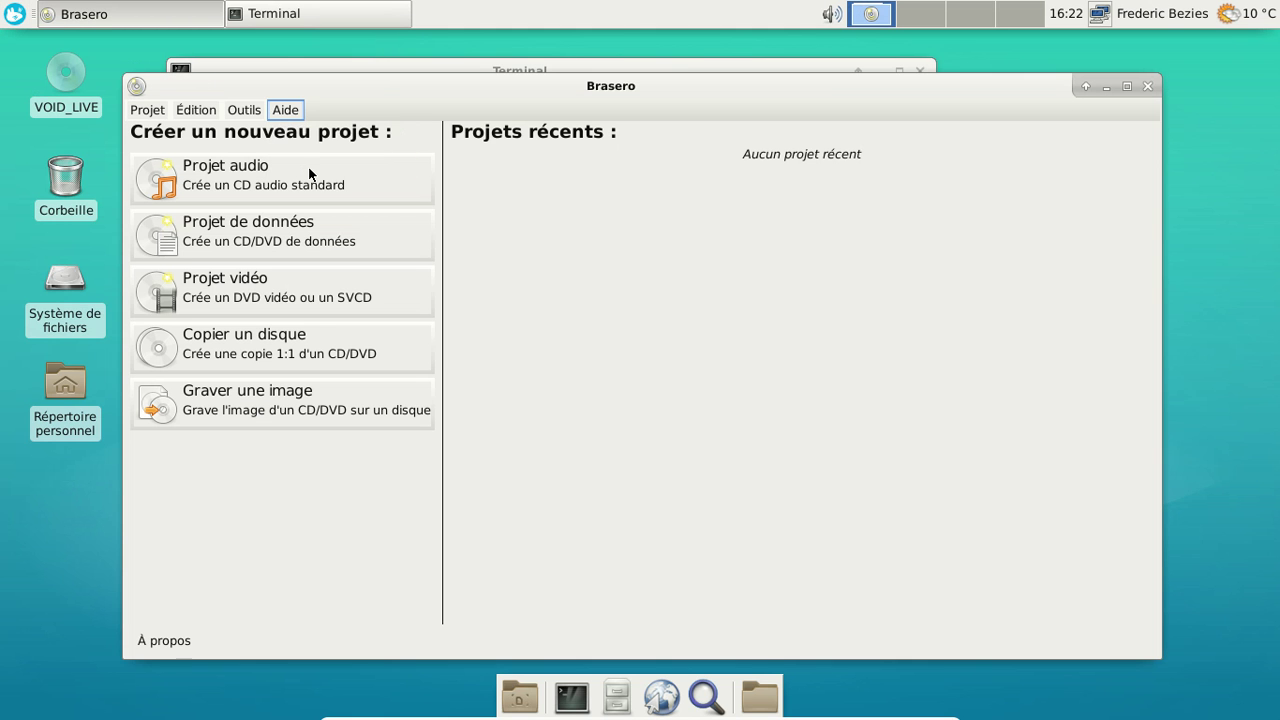
{"action": "left_click", "coordinate": [815, 540]}
{"action": "left_click", "coordinate": [1146, 84]}
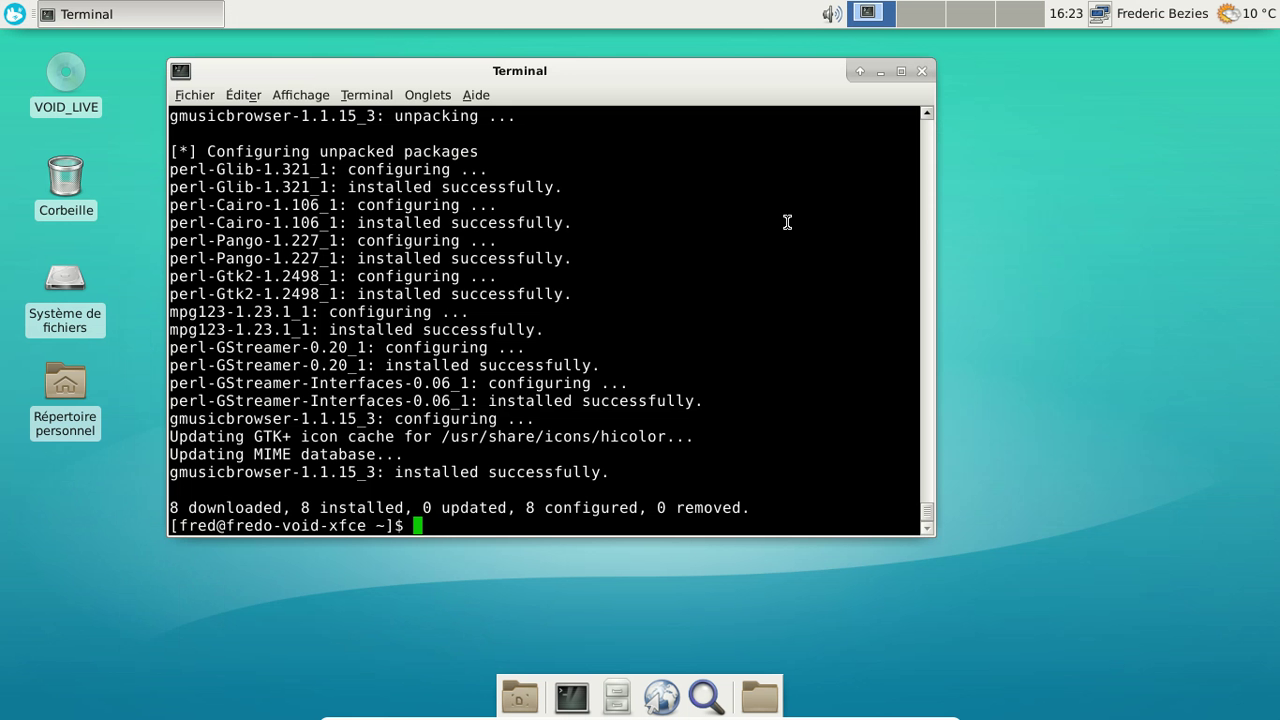
Step: Close the terminal and launch Firefox from the application launcher
{"action": "left_click", "coordinate": [922, 71]}
{"action": "left_click", "coordinate": [14, 14]}
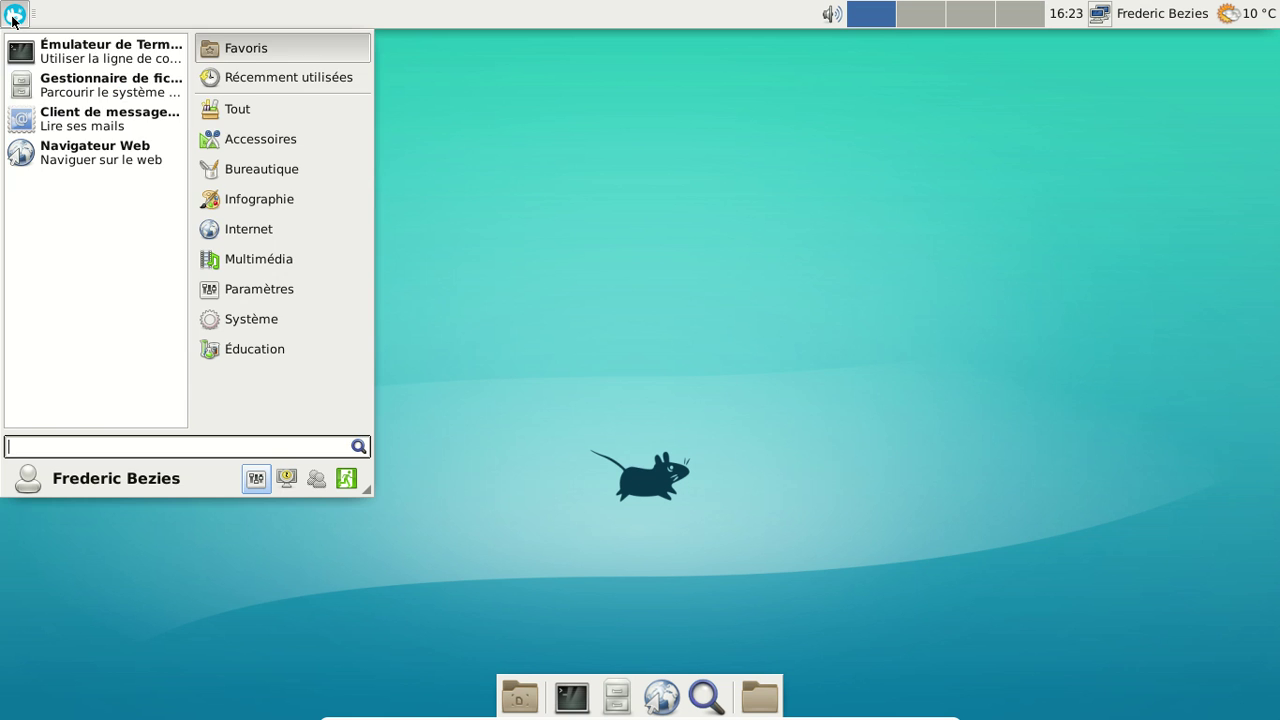
{"action": "type", "text": "v"}
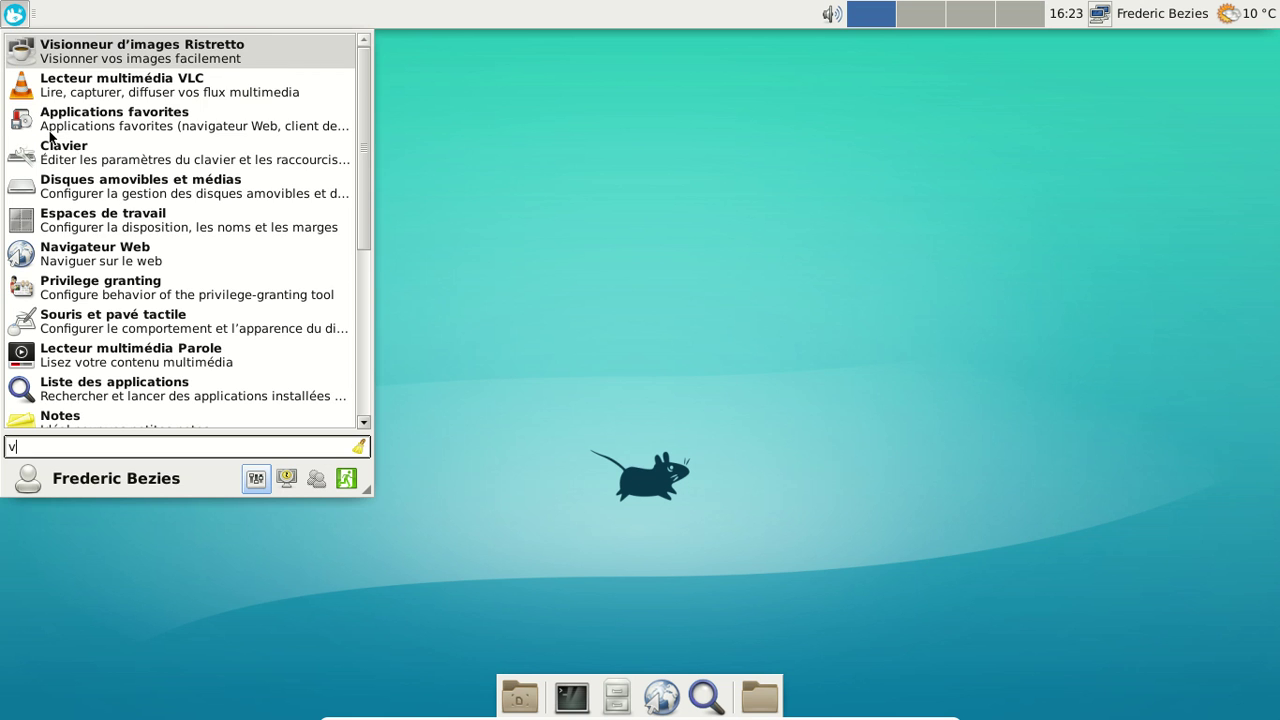
{"action": "key", "text": "BackSpace"}
{"action": "type", "text": "fi"}
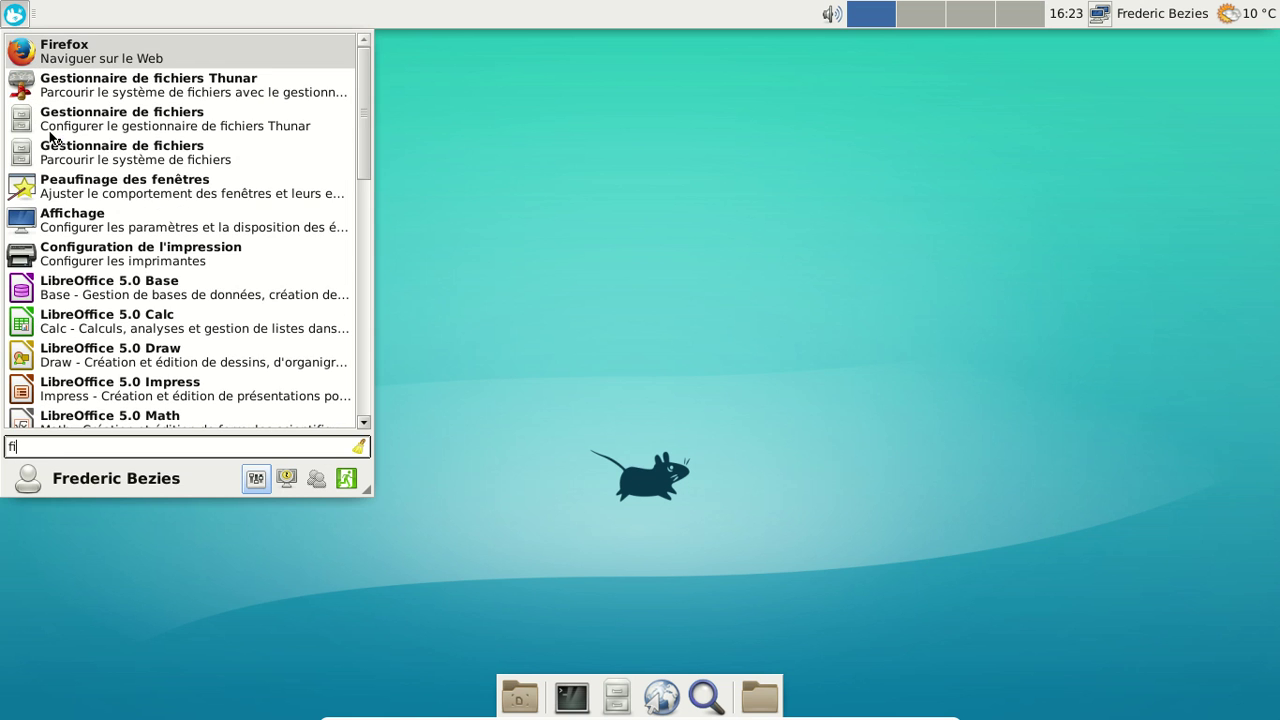
{"action": "key", "text": "Return"}
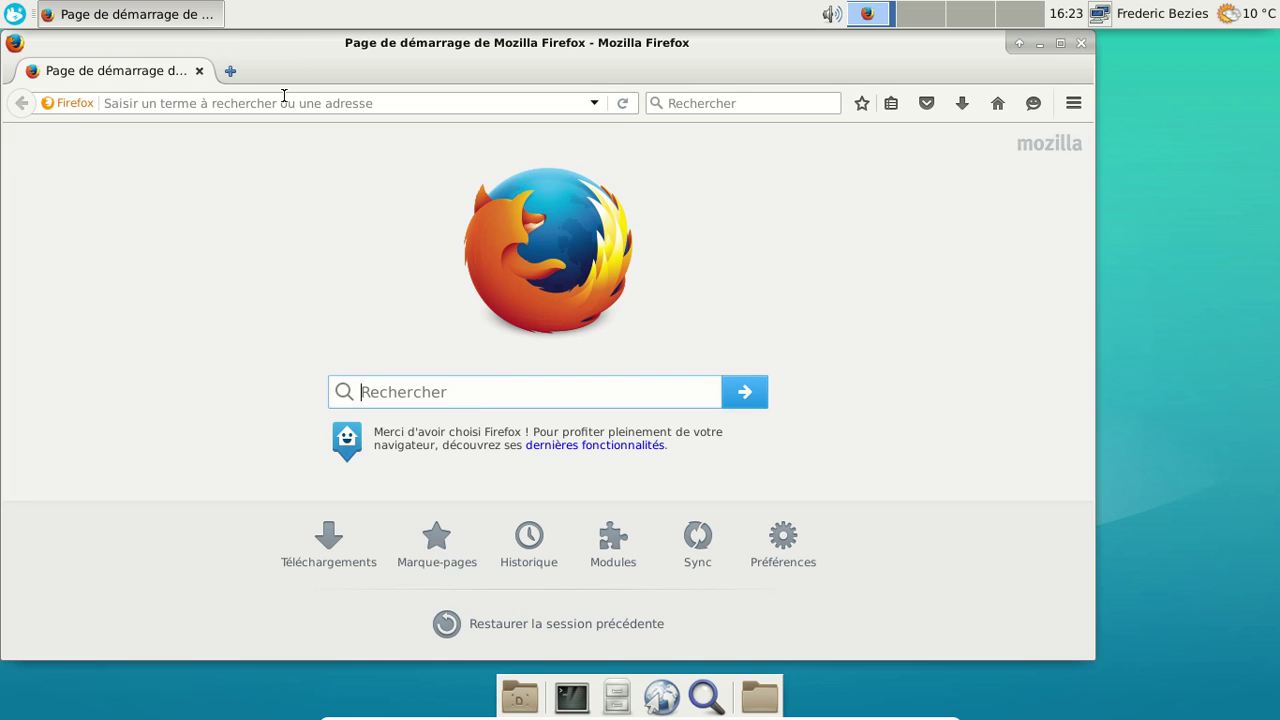
Step: Load voidlinux.eu in the browser and open the site's Wiki
{"action": "left_click", "coordinate": [284, 97]}
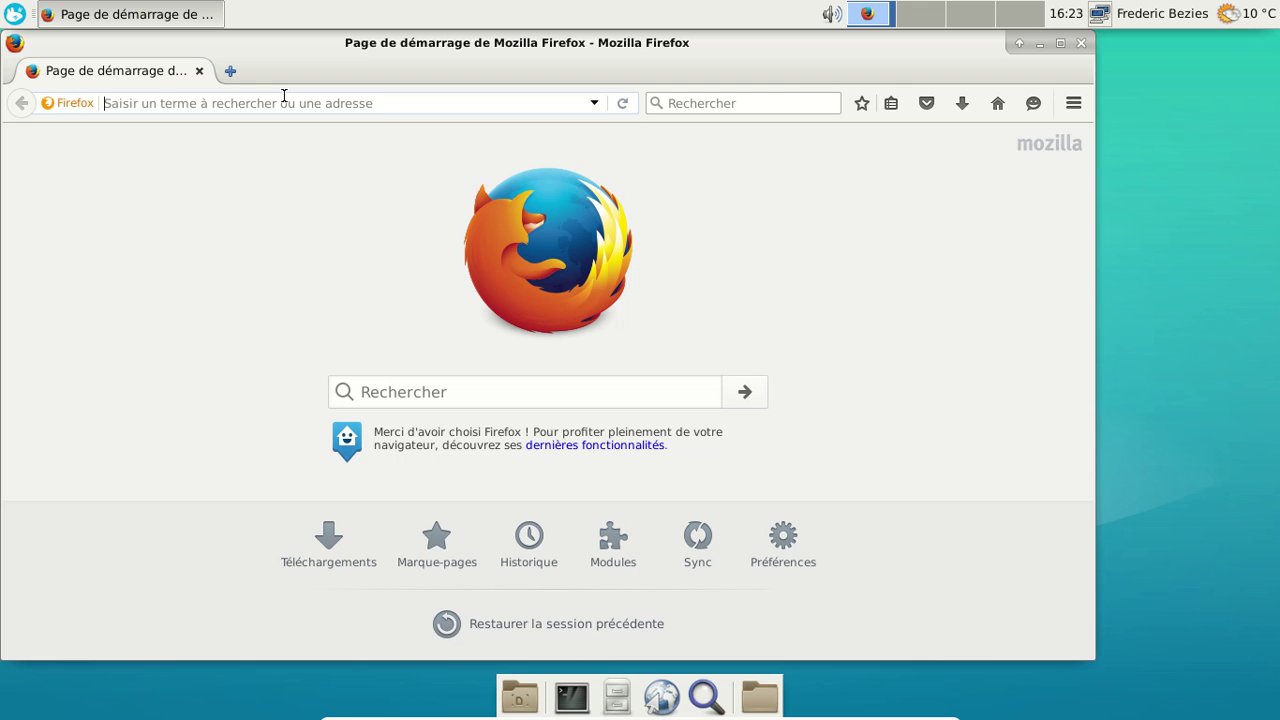
{"action": "type", "text": "voidlinux.eu"}
{"action": "key", "text": "Return"}
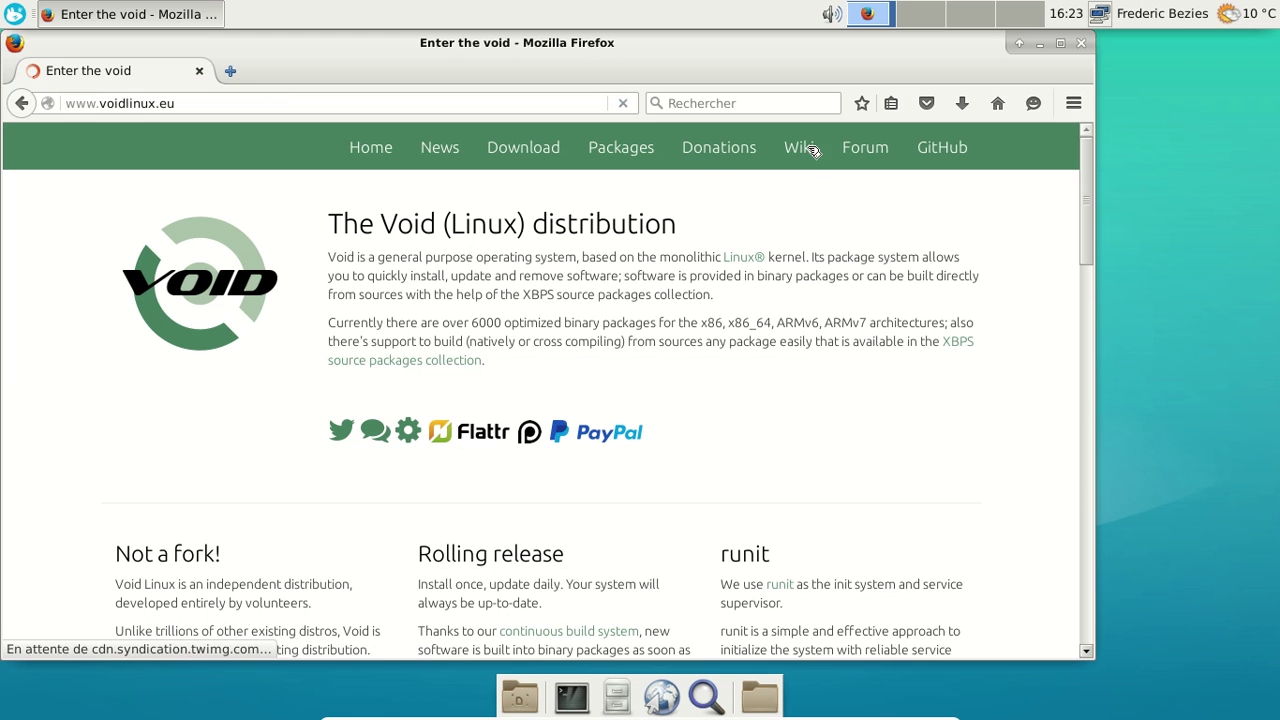
{"action": "left_click", "coordinate": [813, 150]}
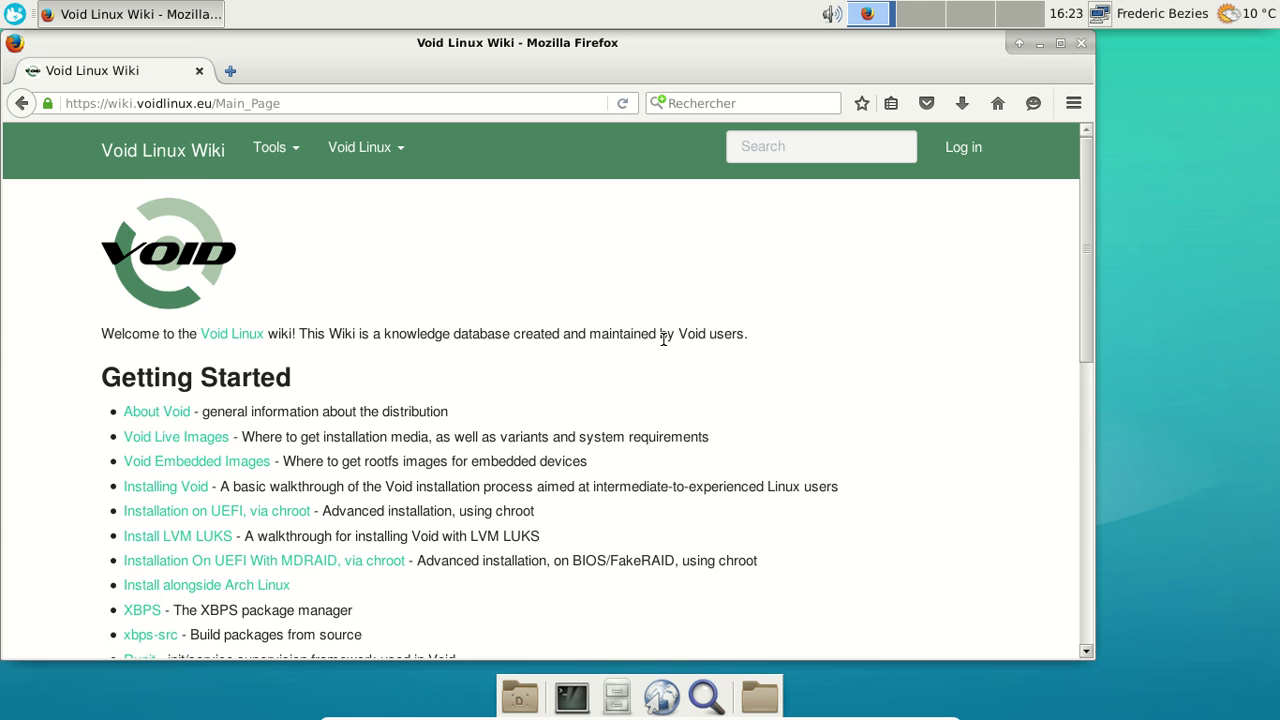
Step: Look over the wiki's main page, open its XBPS article, and dismiss the reading mode tip
{"action": "scroll", "coordinate": [663, 340], "scroll_direction": "down", "scroll_amount": 4}
{"action": "scroll", "coordinate": [663, 340], "scroll_direction": "down", "scroll_amount": 4}
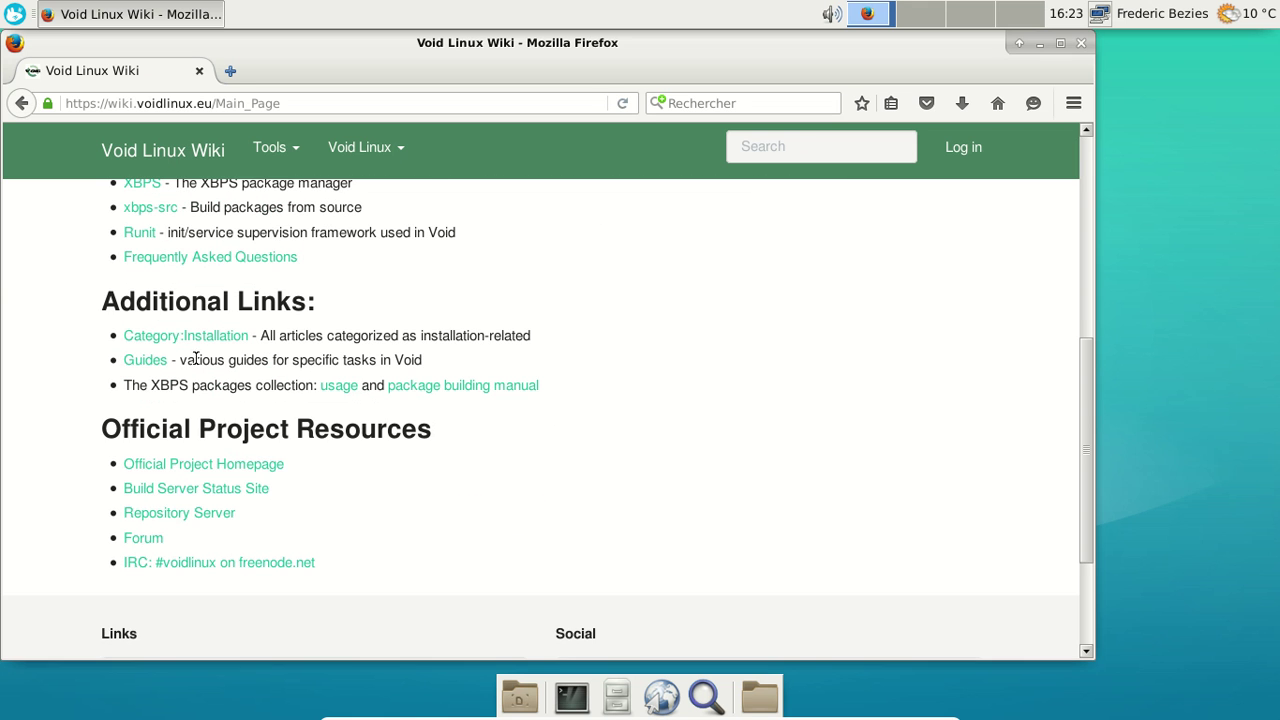
{"action": "scroll", "coordinate": [472, 294], "scroll_direction": "up", "scroll_amount": 3}
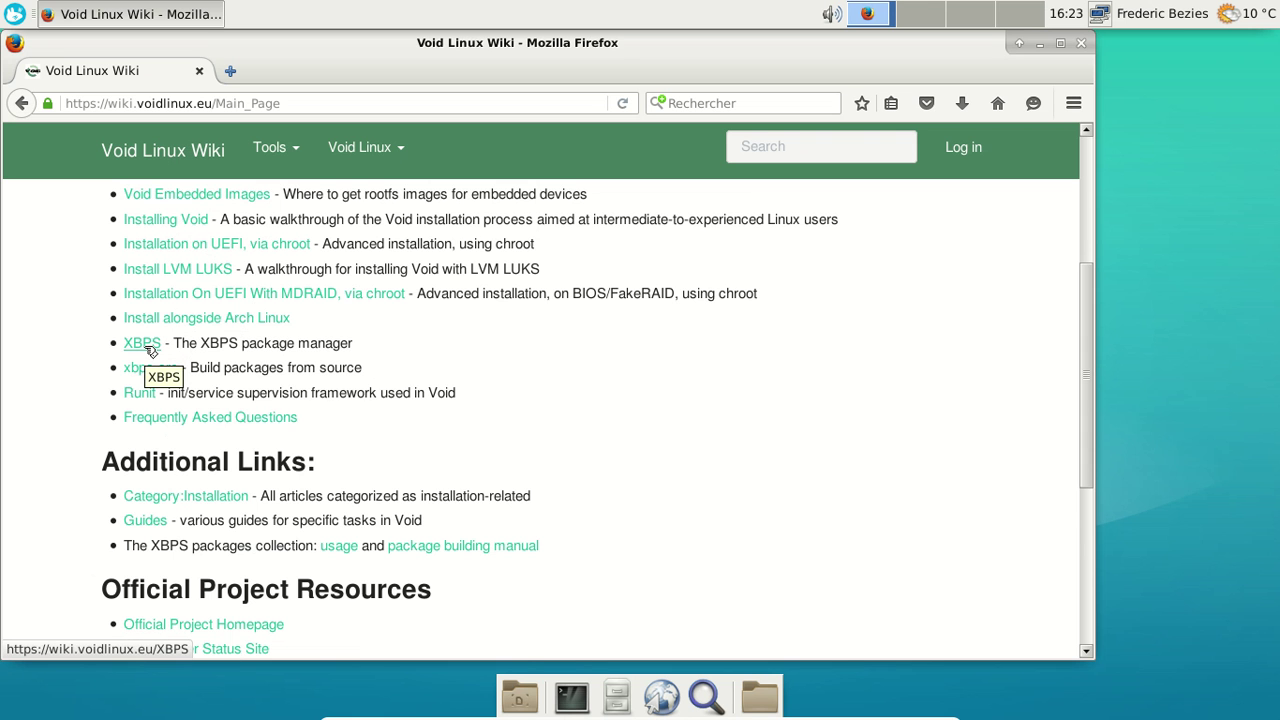
{"action": "left_click", "coordinate": [151, 351]}
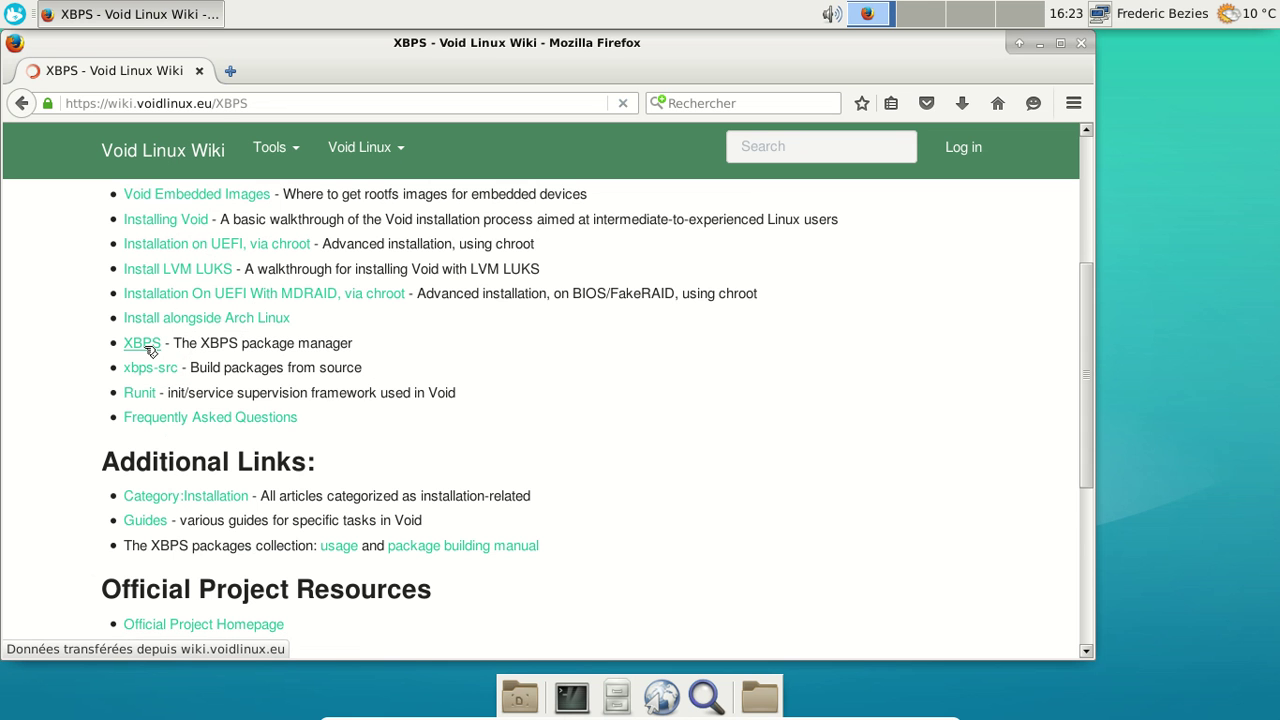
{"action": "scroll", "coordinate": [329, 354], "scroll_direction": "down", "scroll_amount": 5}
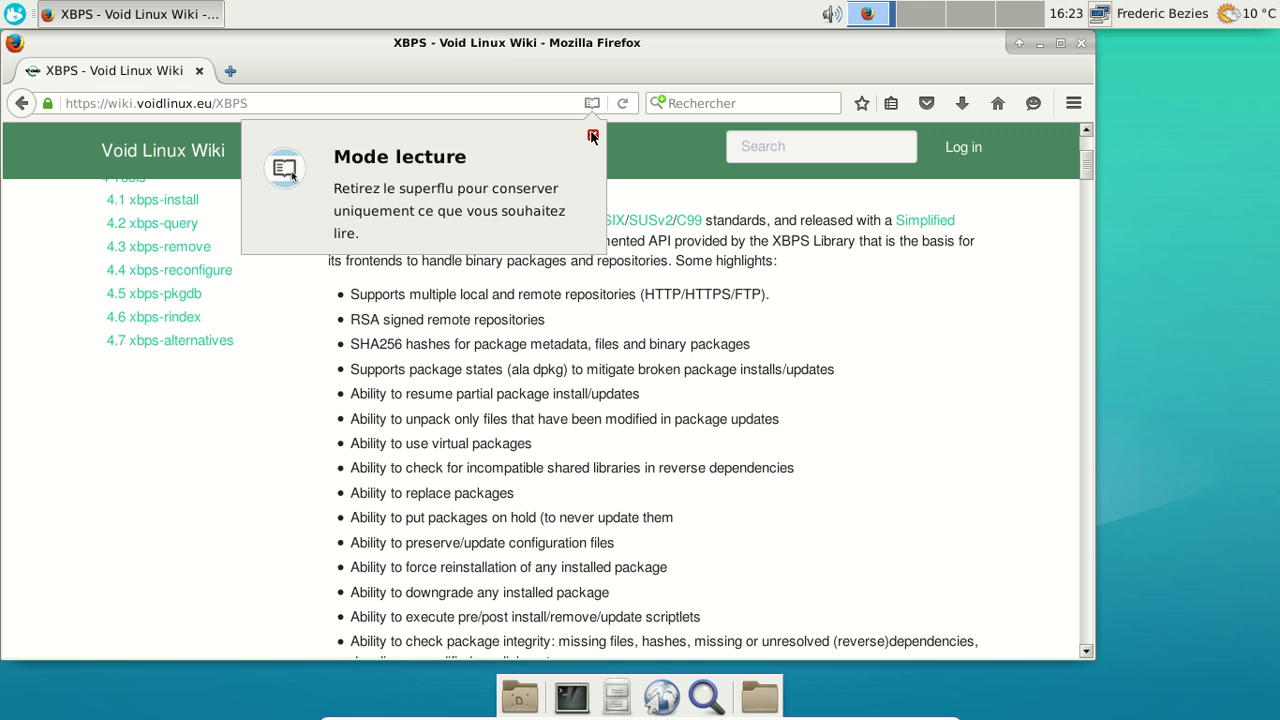
{"action": "left_click", "coordinate": [592, 137]}
{"action": "scroll", "coordinate": [880, 377], "scroll_direction": "up", "scroll_amount": 2}
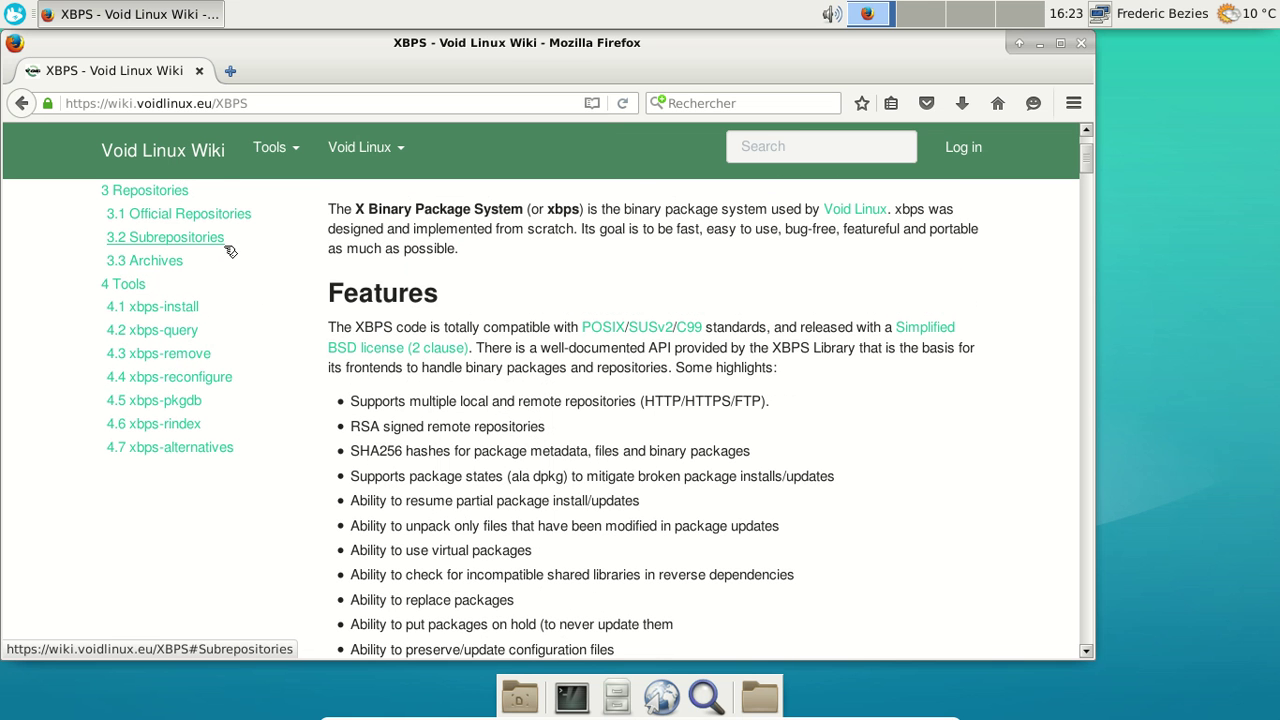
Step: Go to the article's Official Repositories section and read on through the Subrepositories instructions
{"action": "left_click", "coordinate": [187, 215]}
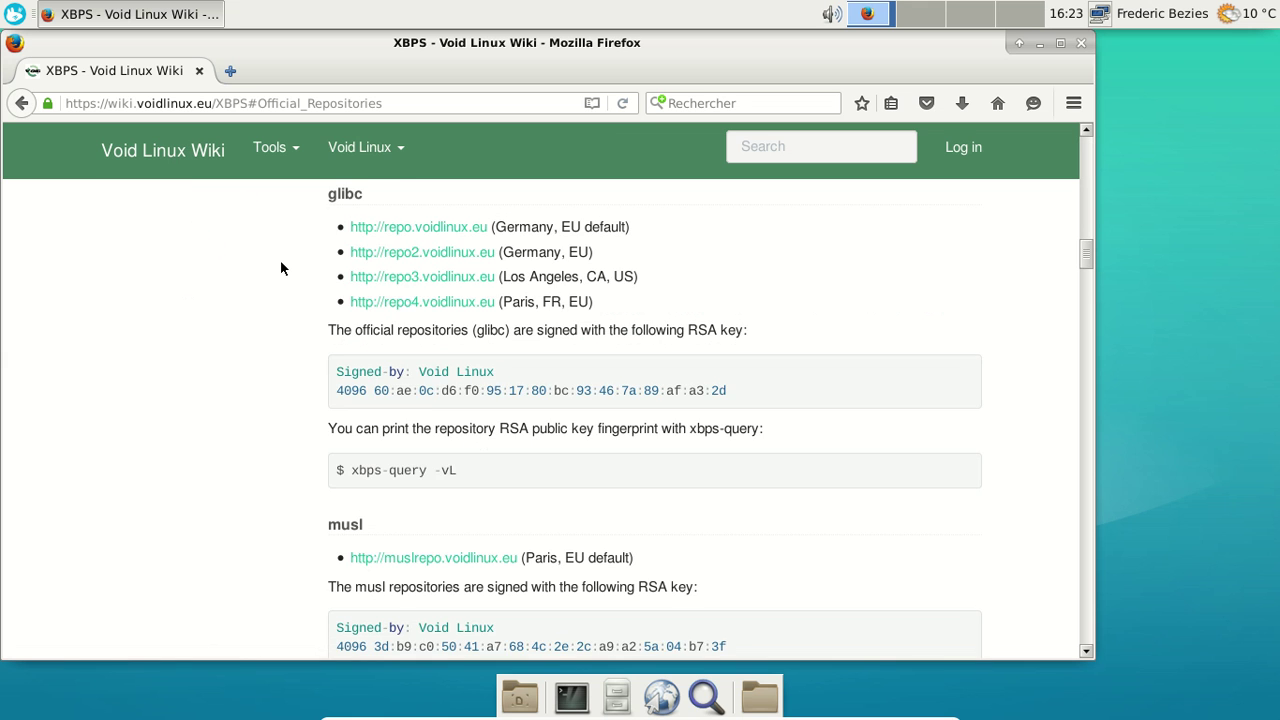
{"action": "scroll", "coordinate": [281, 268], "scroll_direction": "down", "scroll_amount": 4}
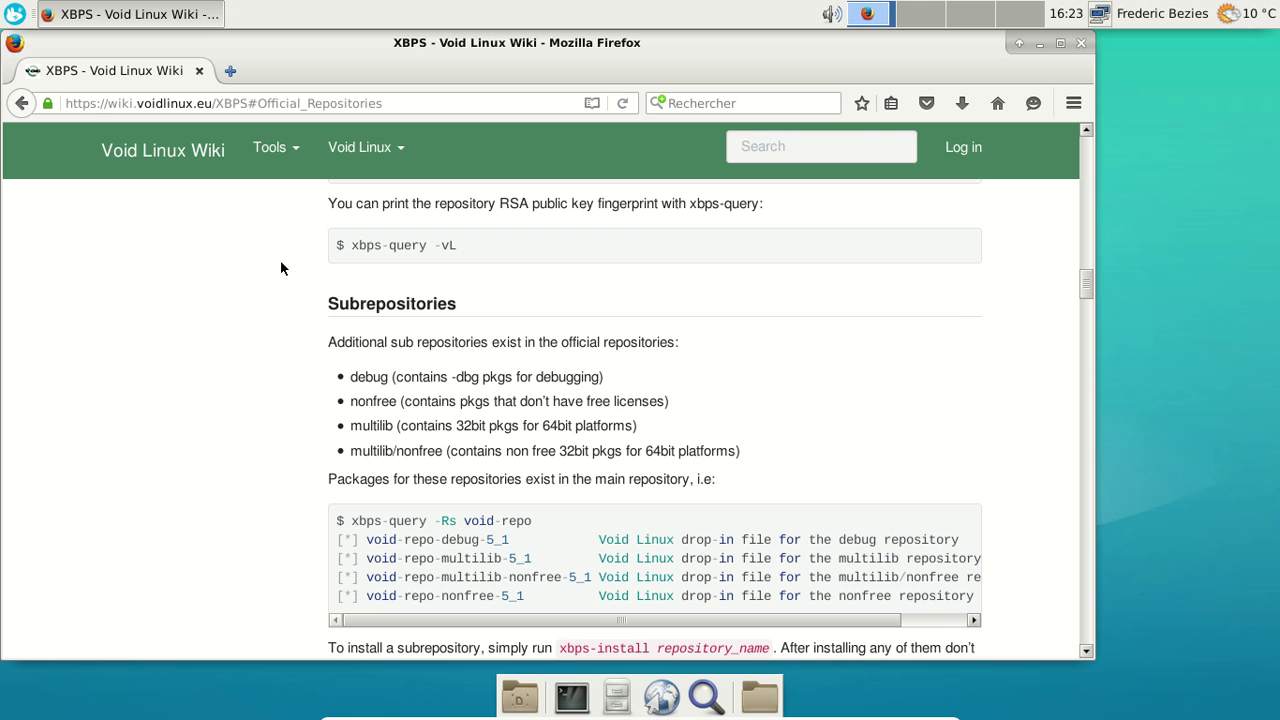
{"action": "scroll", "coordinate": [281, 268], "scroll_direction": "down", "scroll_amount": 3}
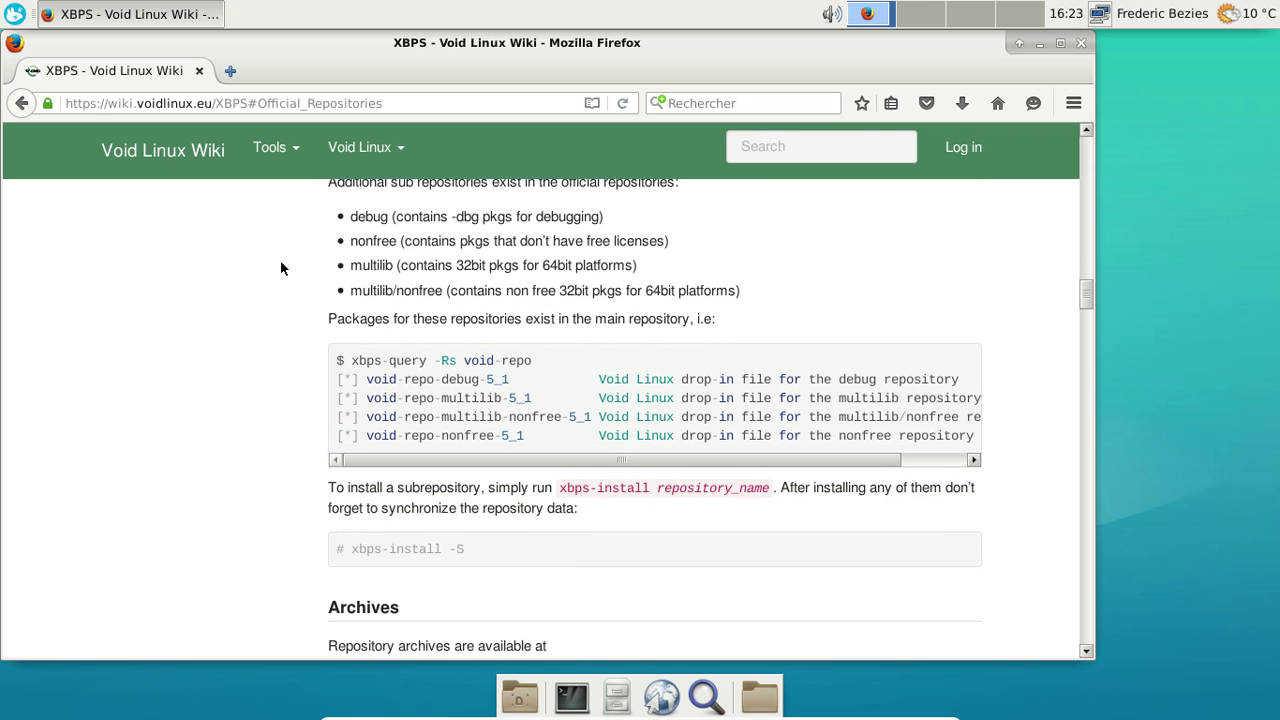
{"action": "scroll", "coordinate": [281, 268], "scroll_direction": "down", "scroll_amount": 2}
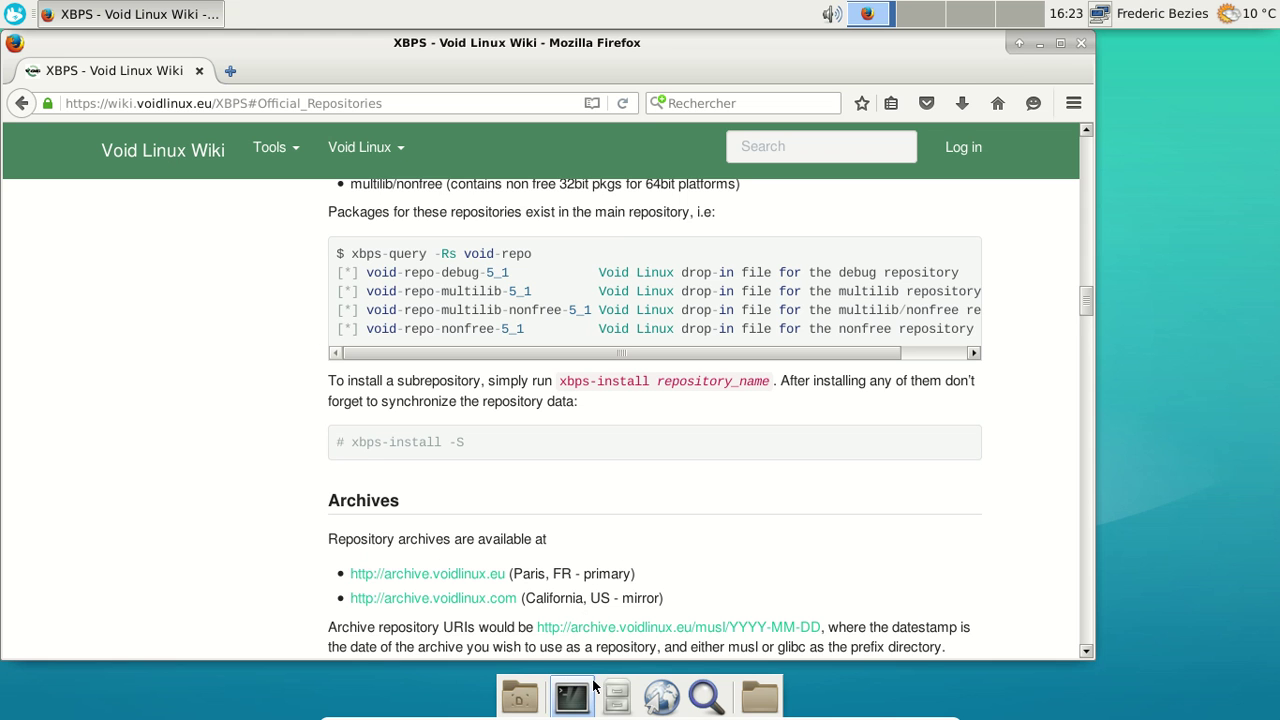
Step: Open a terminal and install the void-repo-nonfree package with sudo xbps-install, accepting the transaction
{"action": "key", "text": "ctrl+alt+t"}
{"action": "left_click_drag", "start_coordinate": [683, 214], "coordinate": [624, 351]}
{"action": "type", "text": "sudo xb"}
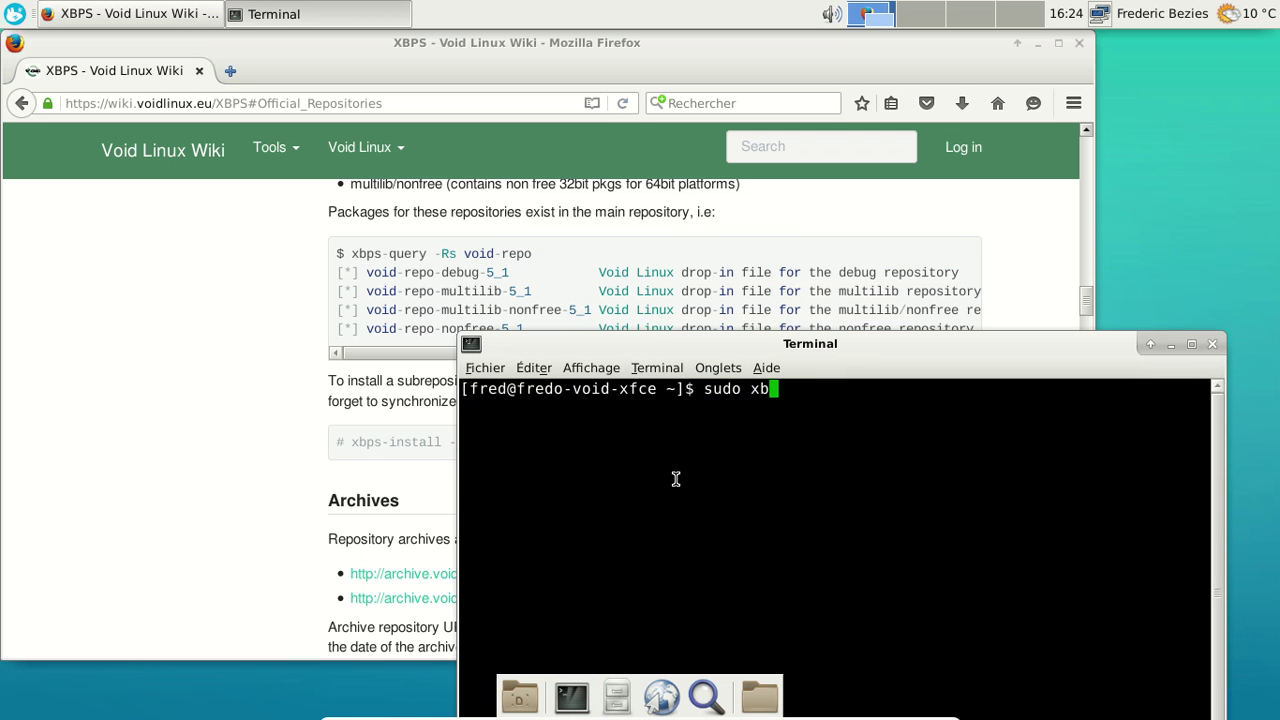
{"action": "type", "text": "ps-install void-"}
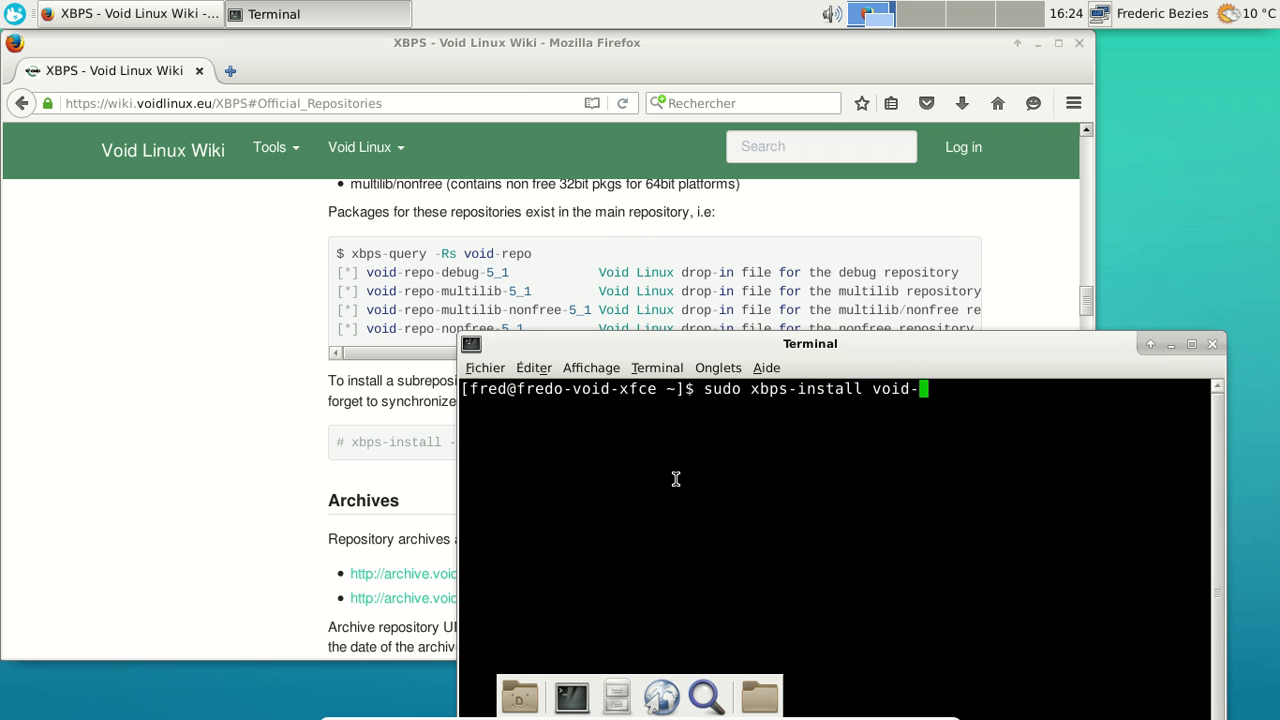
{"action": "type", "text": "repo-nonfree"}
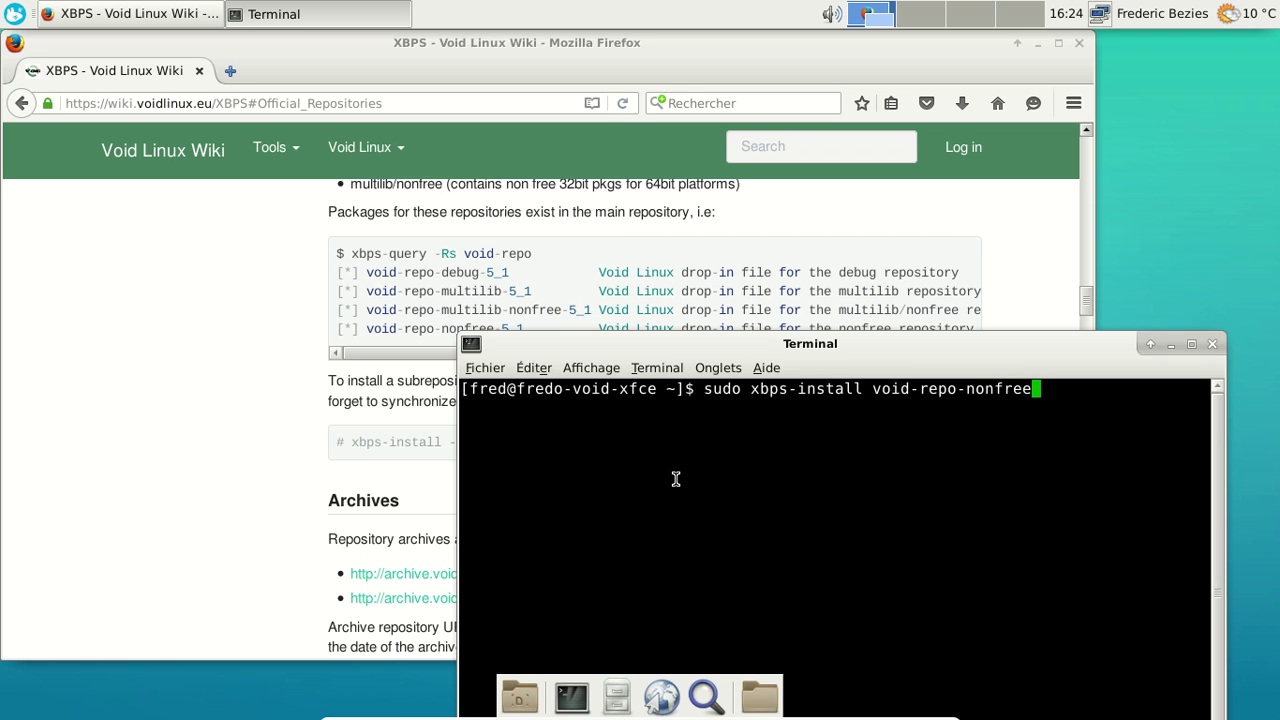
{"action": "key", "text": "Return"}
{"action": "key", "text": "Return"}
{"action": "type", "text": "y"}
{"action": "key", "text": "Return"}
{"action": "left_click_drag", "start_coordinate": [691, 338], "coordinate": [477, 124]}
Step: Synchronize the repository data and update the system by running sudo xbps-install -Suv
{"action": "key", "text": "Up"}
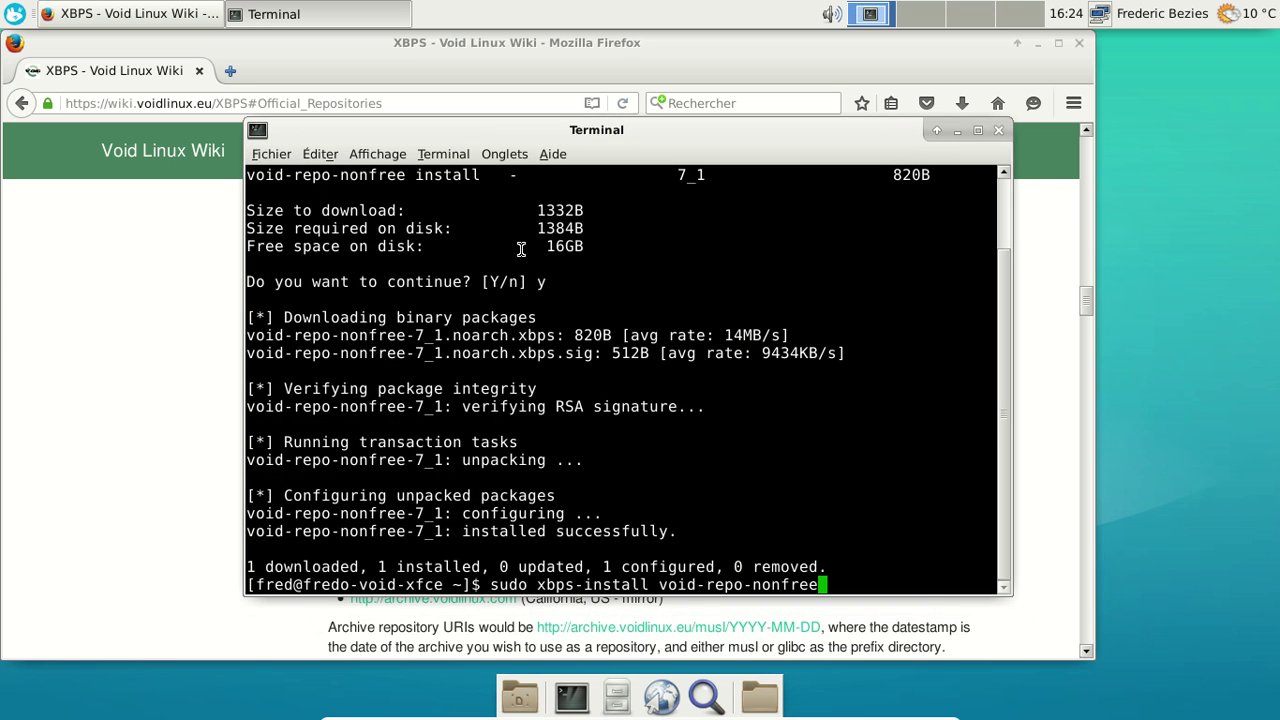
{"action": "key", "text": "BackSpace"}
{"action": "key", "text": "BackSpace"}
{"action": "key", "text": "BackSpace"}
{"action": "key", "text": "BackSpace"}
{"action": "key", "text": "BackSpace"}
{"action": "key", "text": "BackSpace"}
{"action": "key", "text": "BackSpace"}
{"action": "key", "text": "BackSpace"}
{"action": "key", "text": "BackSpace"}
{"action": "key", "text": "BackSpace"}
{"action": "key", "text": "BackSpace"}
{"action": "key", "text": "BackSpace"}
{"action": "key", "text": "BackSpace"}
{"action": "key", "text": "BackSpace"}
{"action": "key", "text": "BackSpace"}
{"action": "key", "text": "BackSpace"}
{"action": "key", "text": "BackSpace"}
{"action": "type", "text": "-Suv"}
{"action": "key", "text": "Return"}
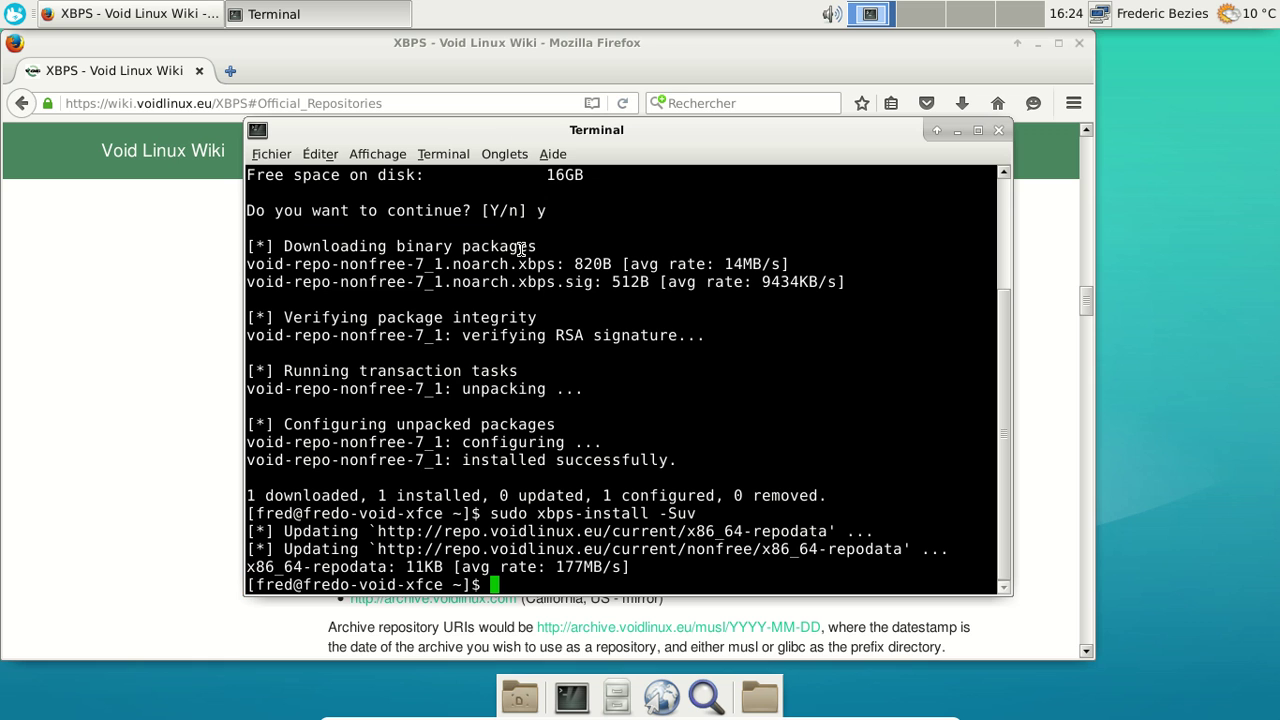
Step: Search the repositories for Flash packages by running xbps-query -Rs flash
{"action": "key", "text": "Up"}
{"action": "key", "text": "Up"}
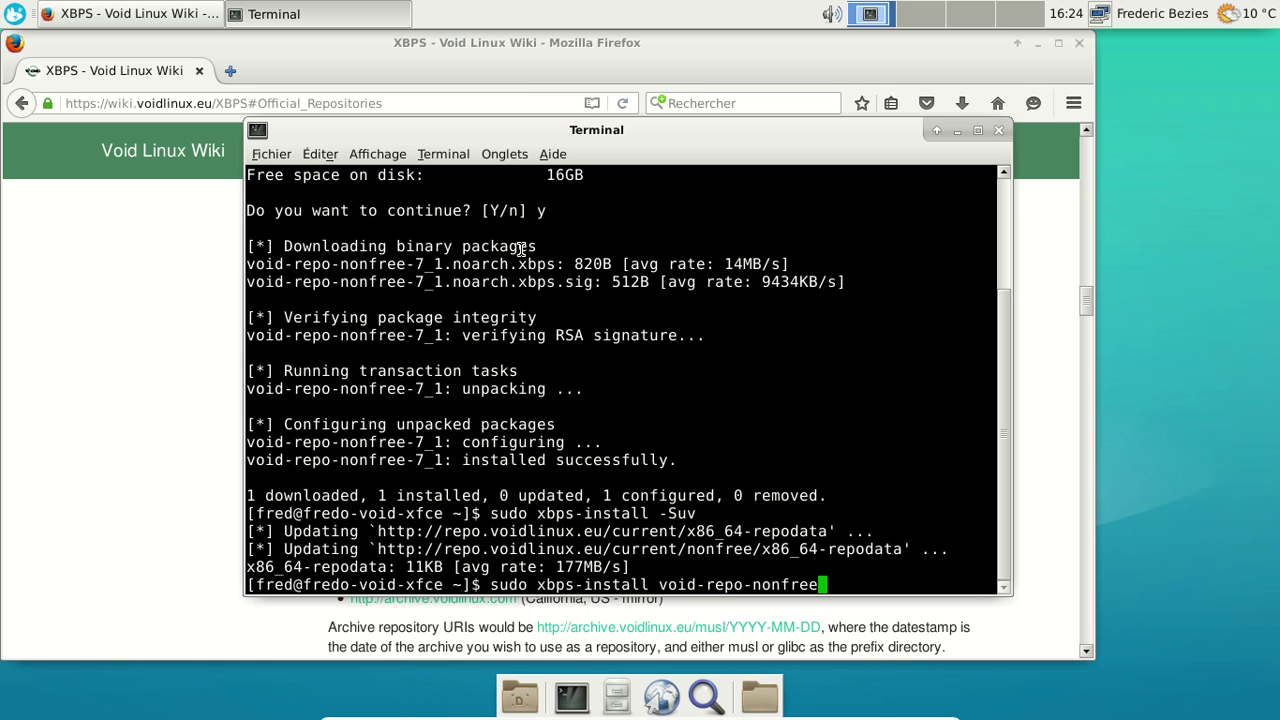
{"action": "key", "text": "Up"}
{"action": "key", "text": "Up"}
{"action": "key", "text": "Up"}
{"action": "key", "text": "Left"}
{"action": "key", "text": "Left"}
{"action": "key", "text": "Left"}
{"action": "key", "text": "Left"}
{"action": "key", "text": "Left"}
{"action": "key", "text": "Left"}
{"action": "key", "text": "Left"}
{"action": "key", "text": "Left"}
{"action": "key", "text": "Left"}
{"action": "key", "text": "Left"}
{"action": "key", "text": "Left"}
{"action": "key", "text": "Left"}
{"action": "key", "text": "BackSpace"}
{"action": "key", "text": "BackSpace"}
{"action": "key", "text": "BackSpace"}
{"action": "key", "text": "BackSpace"}
{"action": "key", "text": "BackSpace"}
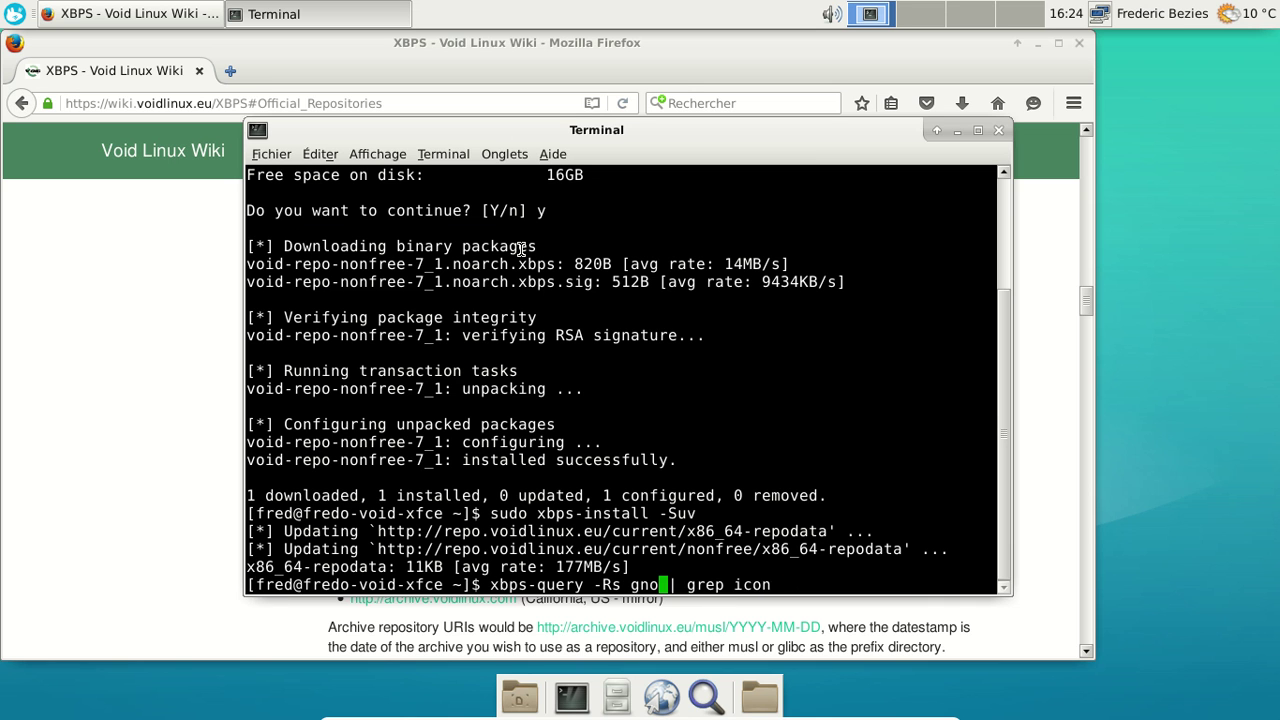
{"action": "type", "text": "flash"}
{"action": "key", "text": "End"}
{"action": "key", "text": "BackSpace"}
{"action": "key", "text": "BackSpace"}
{"action": "key", "text": "BackSpace"}
{"action": "key", "text": "BackSpace"}
{"action": "key", "text": "BackSpace"}
{"action": "key", "text": "BackSpace"}
{"action": "key", "text": "BackSpace"}
{"action": "key", "text": "BackSpace"}
{"action": "key", "text": "BackSpace"}
{"action": "key", "text": "BackSpace"}
{"action": "key", "text": "BackSpace"}
{"action": "key", "text": "BackSpace"}
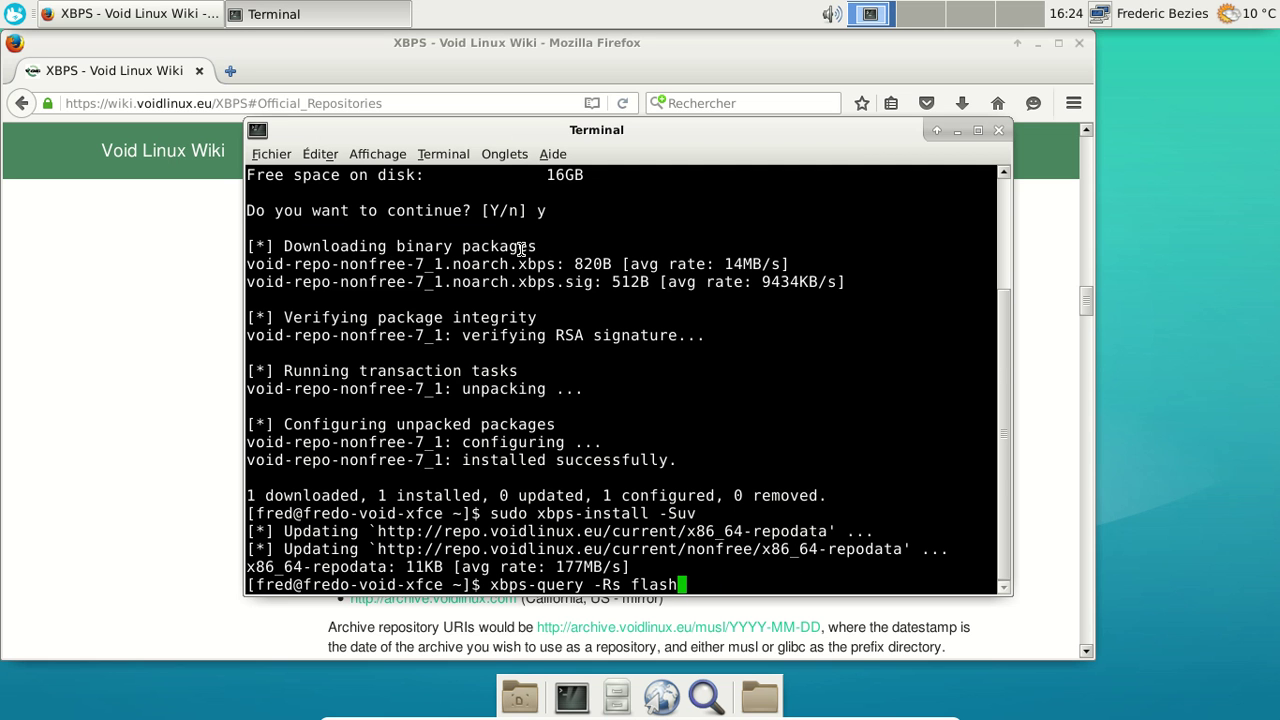
{"action": "key", "text": "Return"}
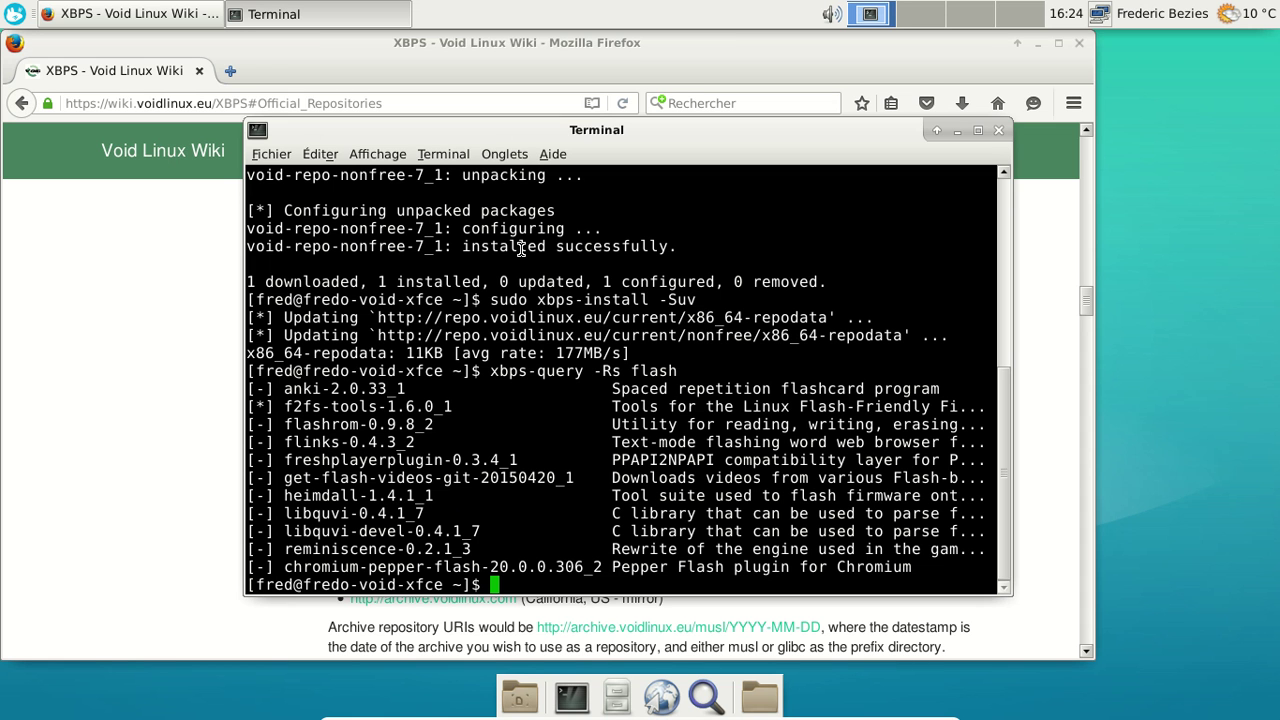
Step: Close Firefox and install freshplayerplugin and chromium-pepper-flash with sudo xbps-install, accepting the transaction
{"action": "left_click", "coordinate": [1078, 46]}
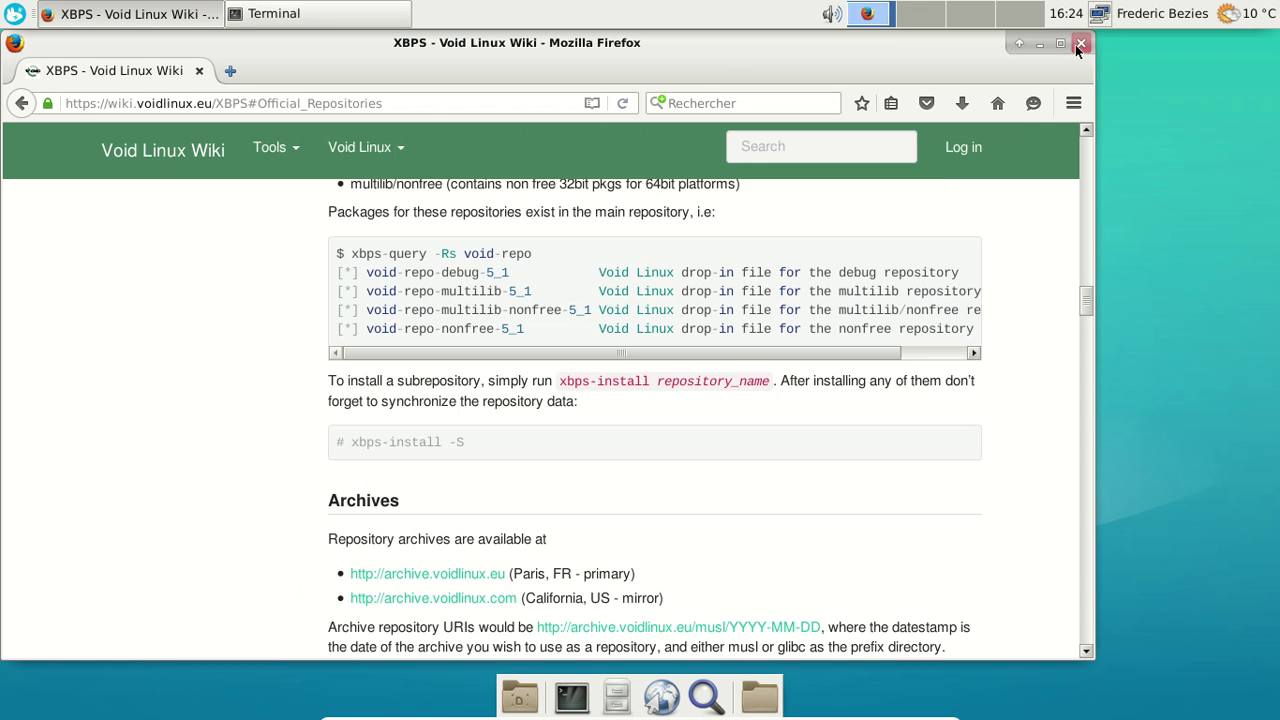
{"action": "left_click", "coordinate": [1080, 44]}
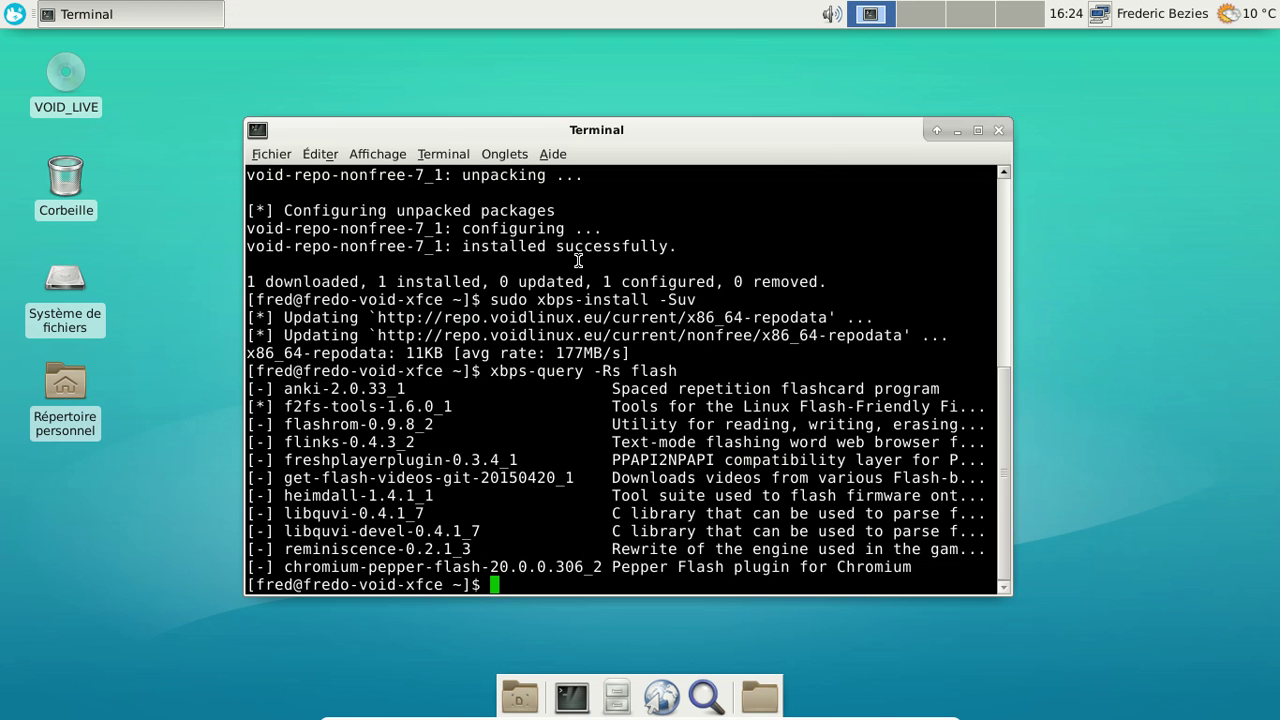
{"action": "type", "text": "sb"}
{"action": "key", "text": "BackSpace"}
{"action": "key", "text": "BackSpace"}
{"action": "type", "text": "sudo xbps-install "}
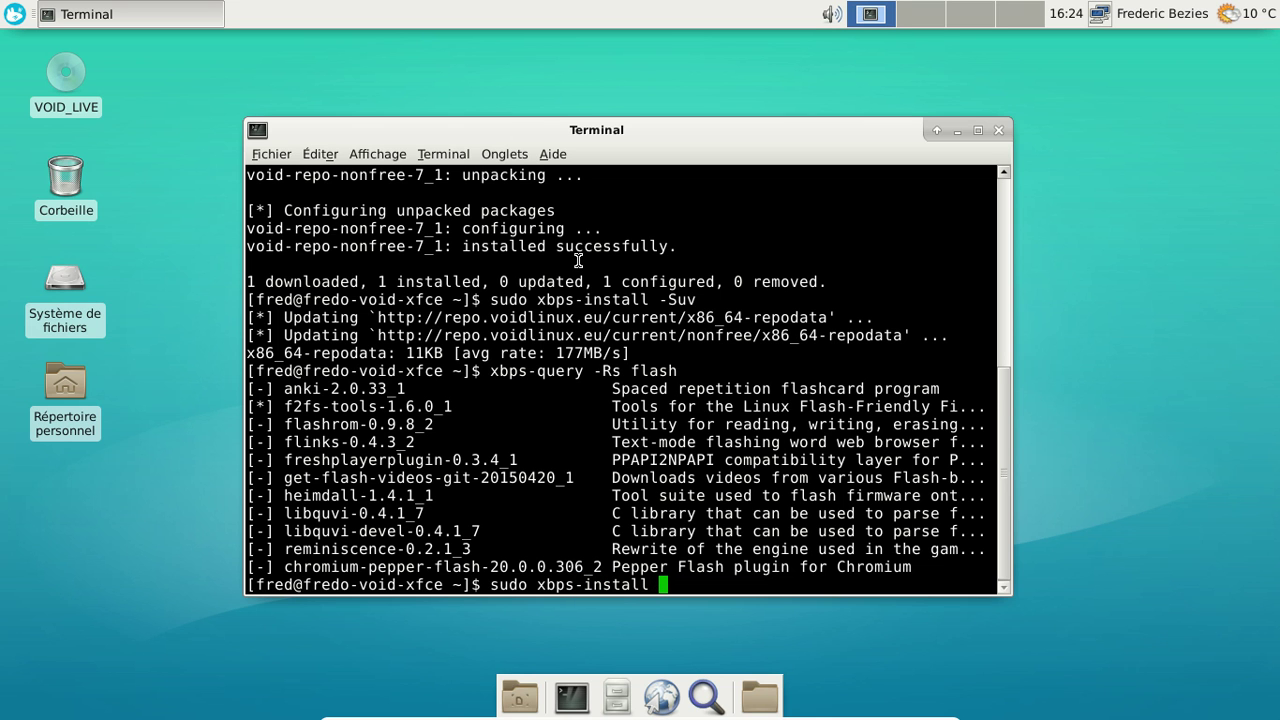
{"action": "type", "text": "freshpla"}
{"action": "type", "text": "yerpl"}
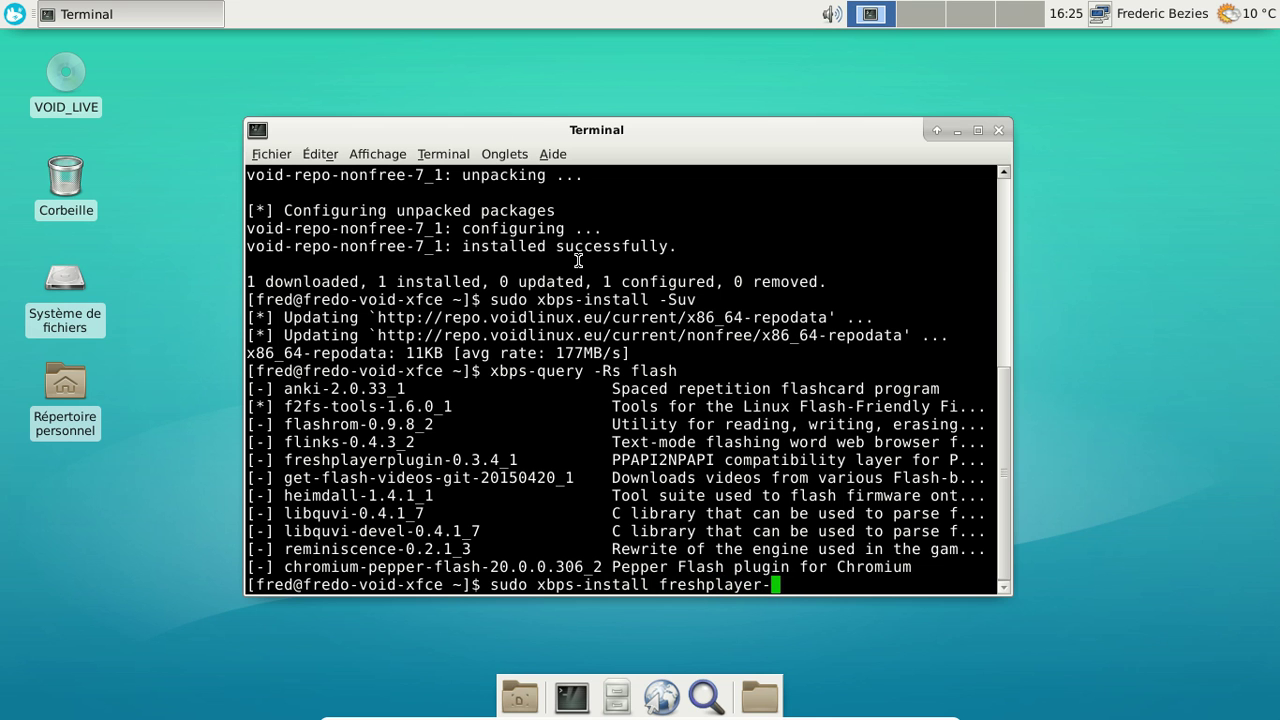
{"action": "type", "text": "ugin chro"}
{"action": "type", "text": "ium-p"}
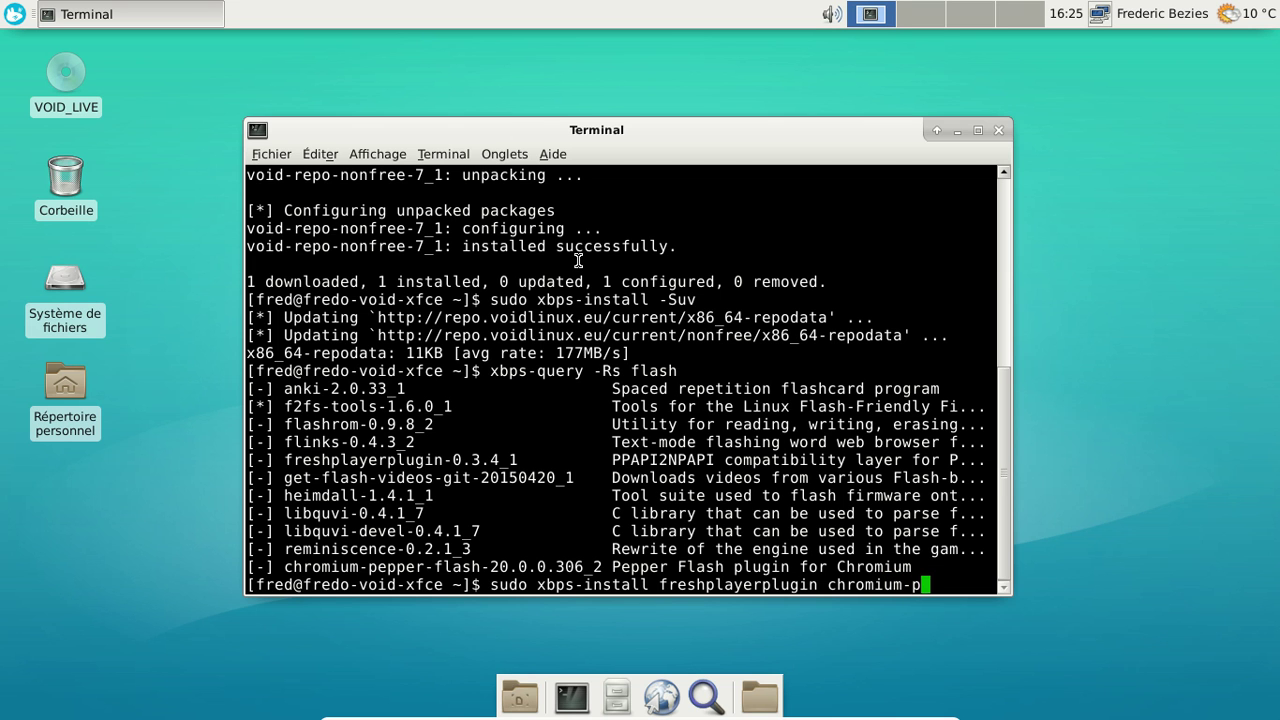
{"action": "type", "text": "epper-fals"}
{"action": "key", "text": "BackSpace"}
{"action": "key", "text": "BackSpace"}
{"action": "key", "text": "BackSpace"}
{"action": "key", "text": "BackSpace"}
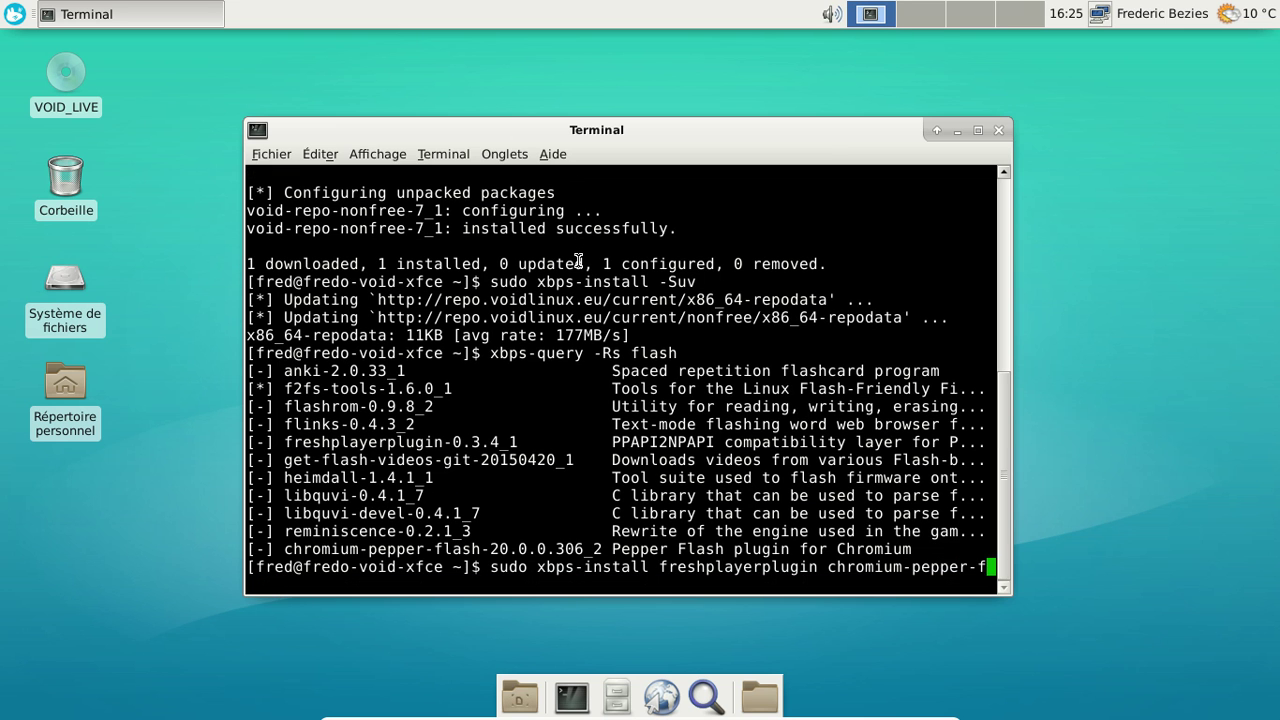
{"action": "type", "text": "flash"}
{"action": "key", "text": "Return"}
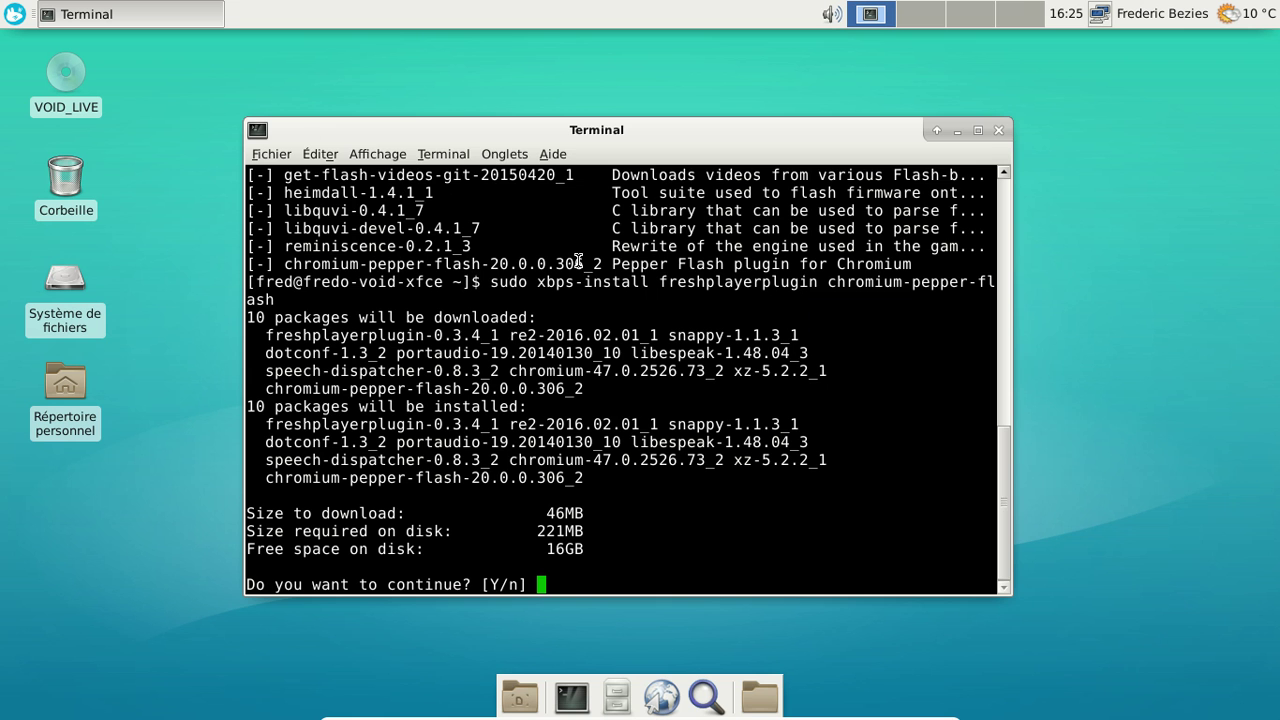
{"action": "key", "text": "Return"}
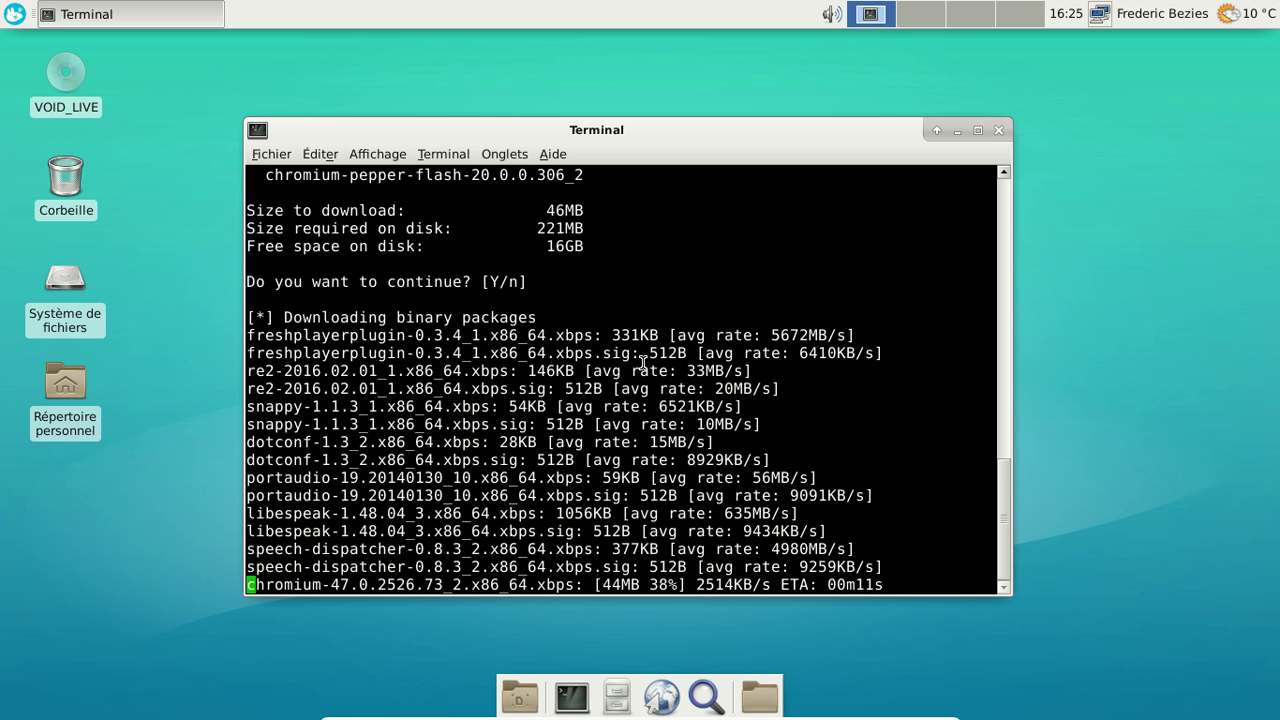
{"action": "scroll", "coordinate": [643, 362], "scroll_direction": "up", "scroll_amount": 2}
{"action": "scroll", "coordinate": [643, 362], "scroll_direction": "down", "scroll_amount": 2}
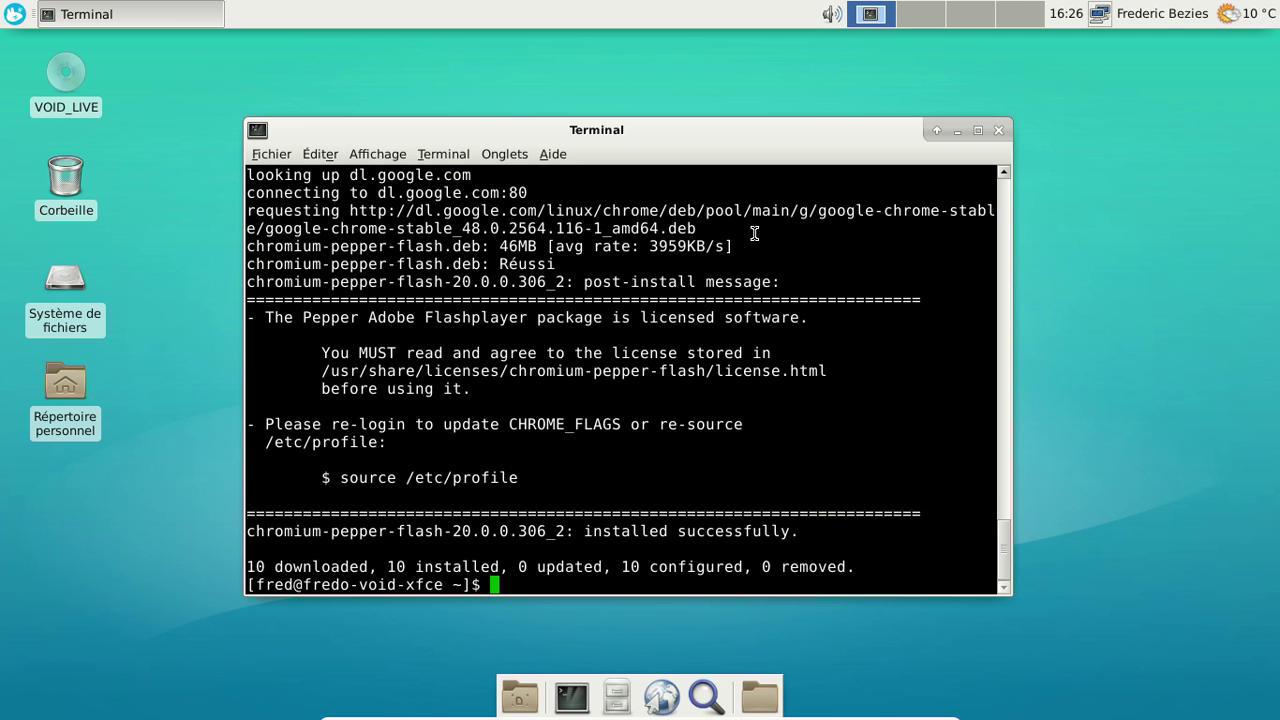
Step: Close the terminal and launch Firefox
{"action": "left_click", "coordinate": [997, 131]}
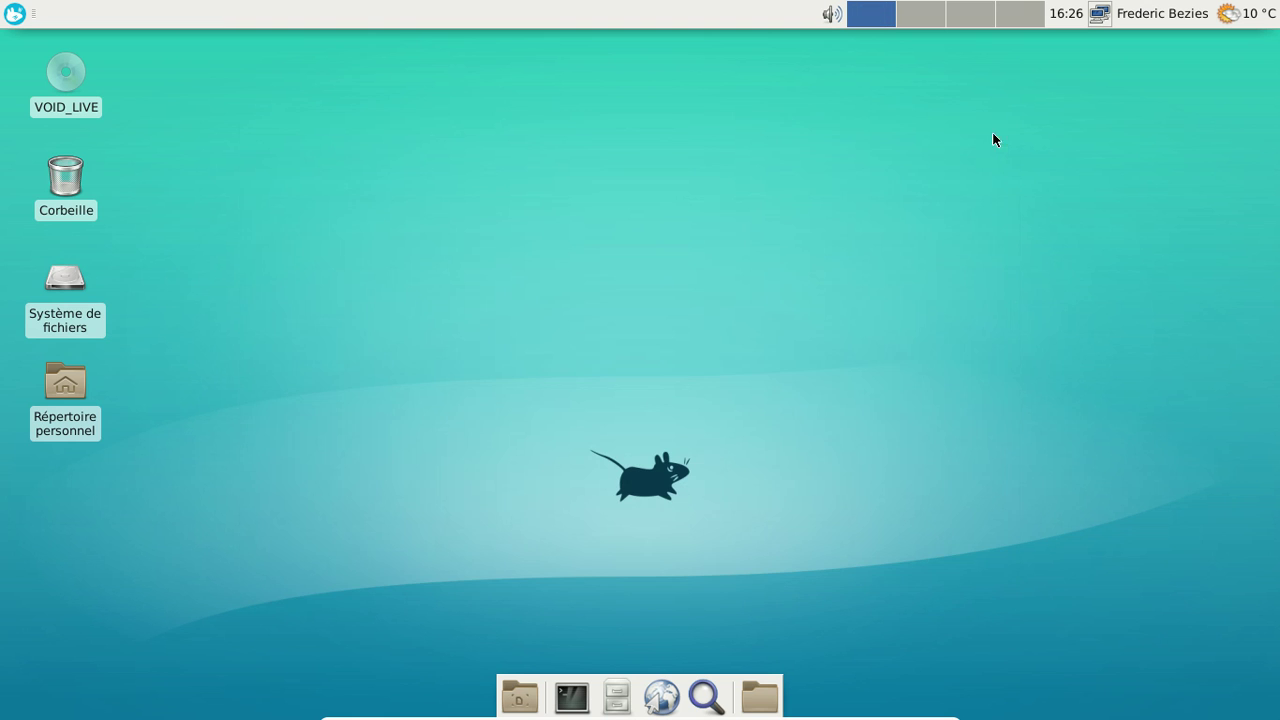
{"action": "left_click", "coordinate": [10, 14]}
{"action": "type", "text": "firef"}
{"action": "key", "text": "Return"}
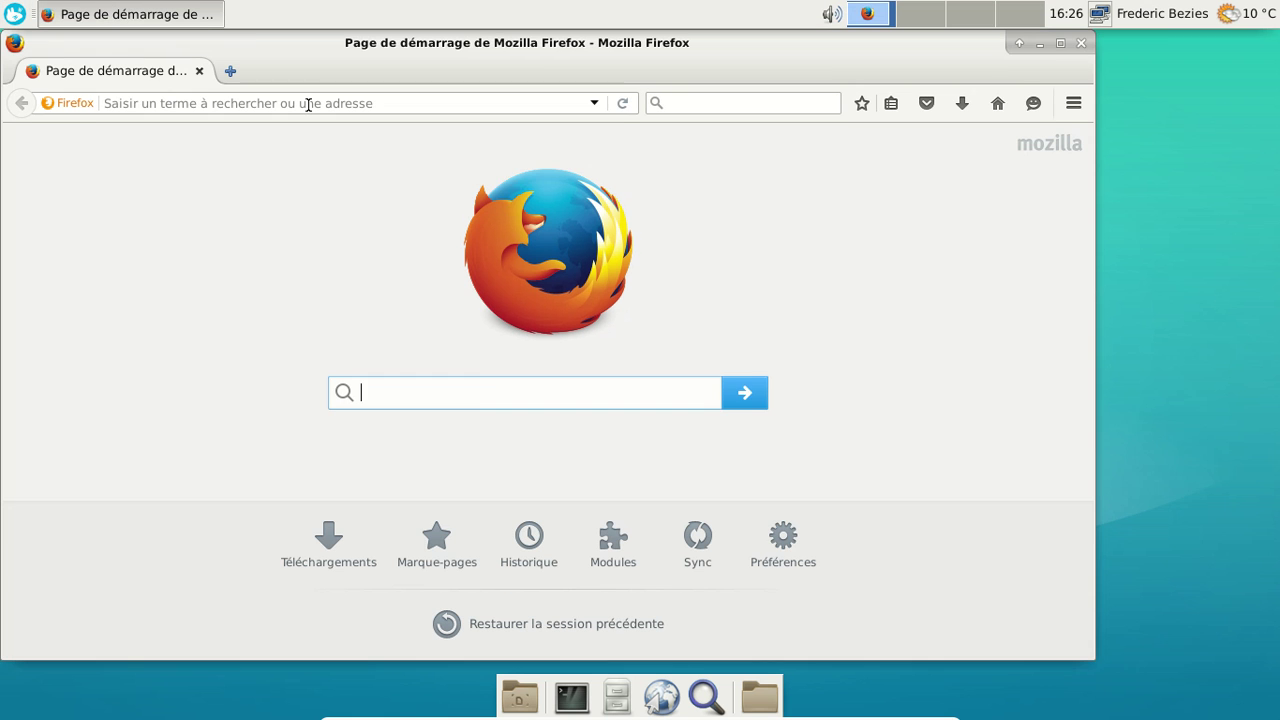
Step: Load about:plugins in the browser to examine the installed plugins
{"action": "left_click", "coordinate": [308, 103]}
{"action": "type", "text": "about:plugi"}
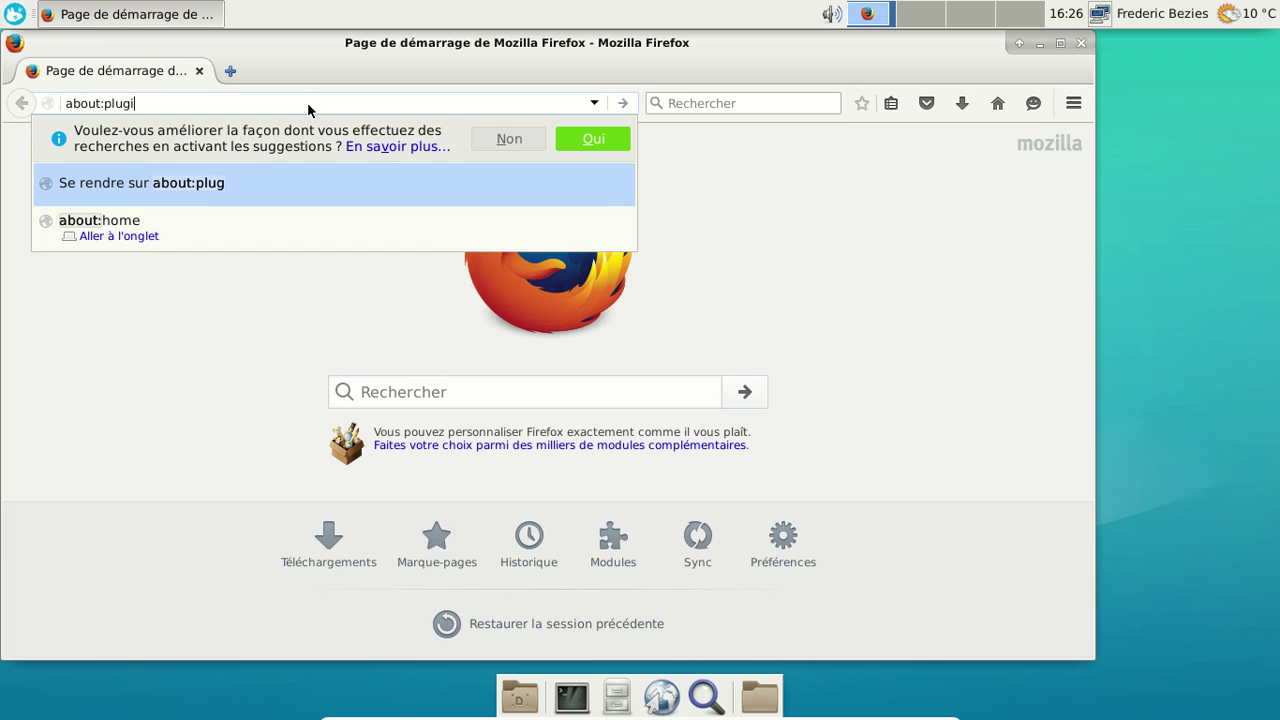
{"action": "type", "text": "ns"}
{"action": "key", "text": "Return"}
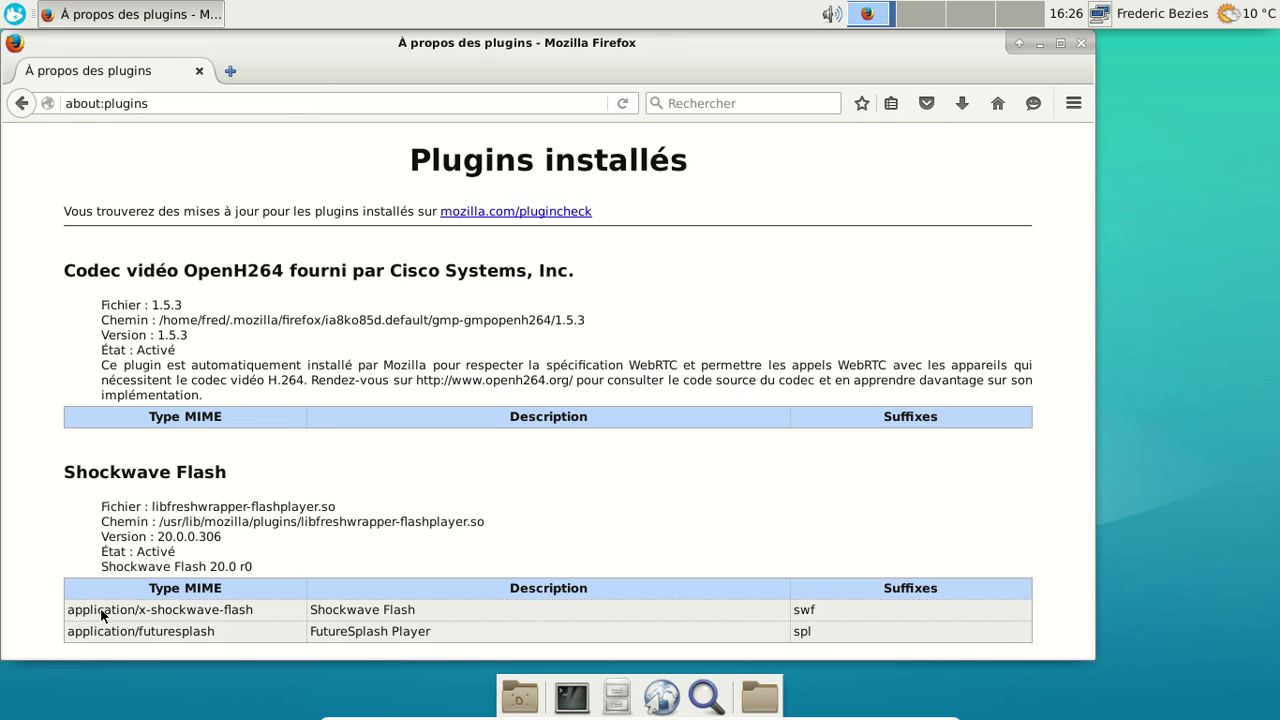
Step: Open the add-ons manager and show its list of plugins
{"action": "left_click", "coordinate": [1073, 104]}
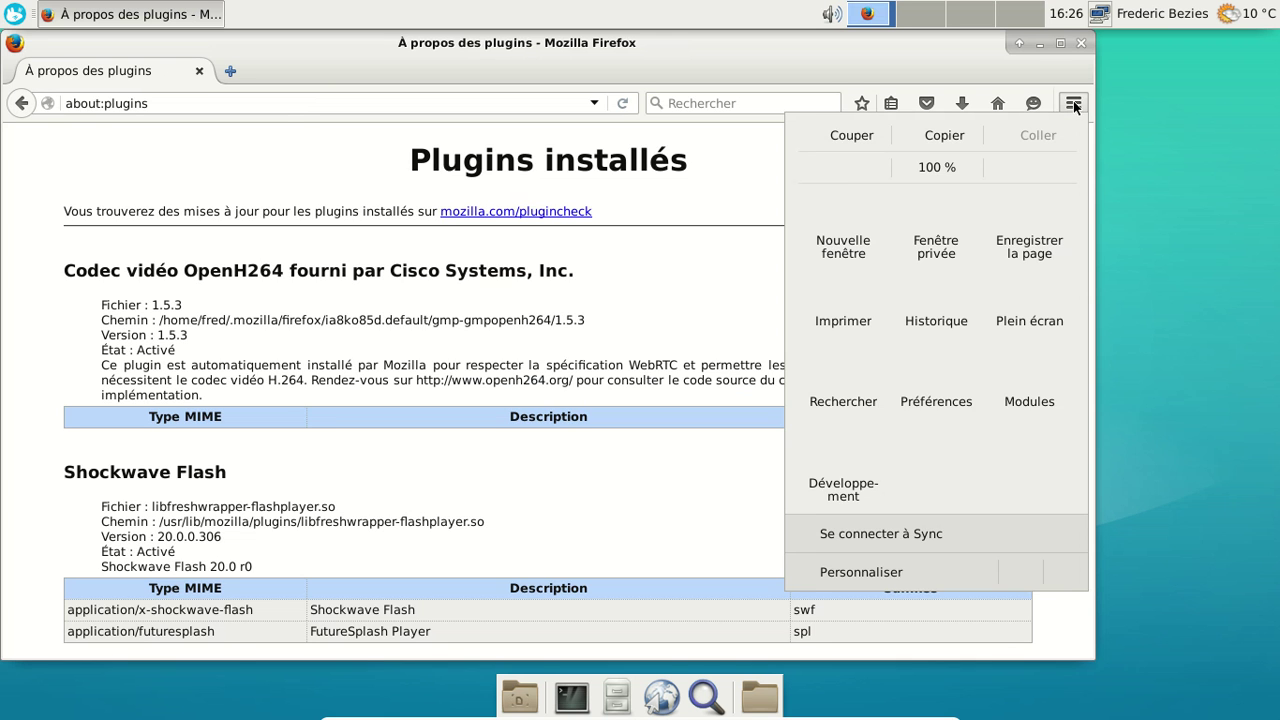
{"action": "left_click", "coordinate": [1002, 399]}
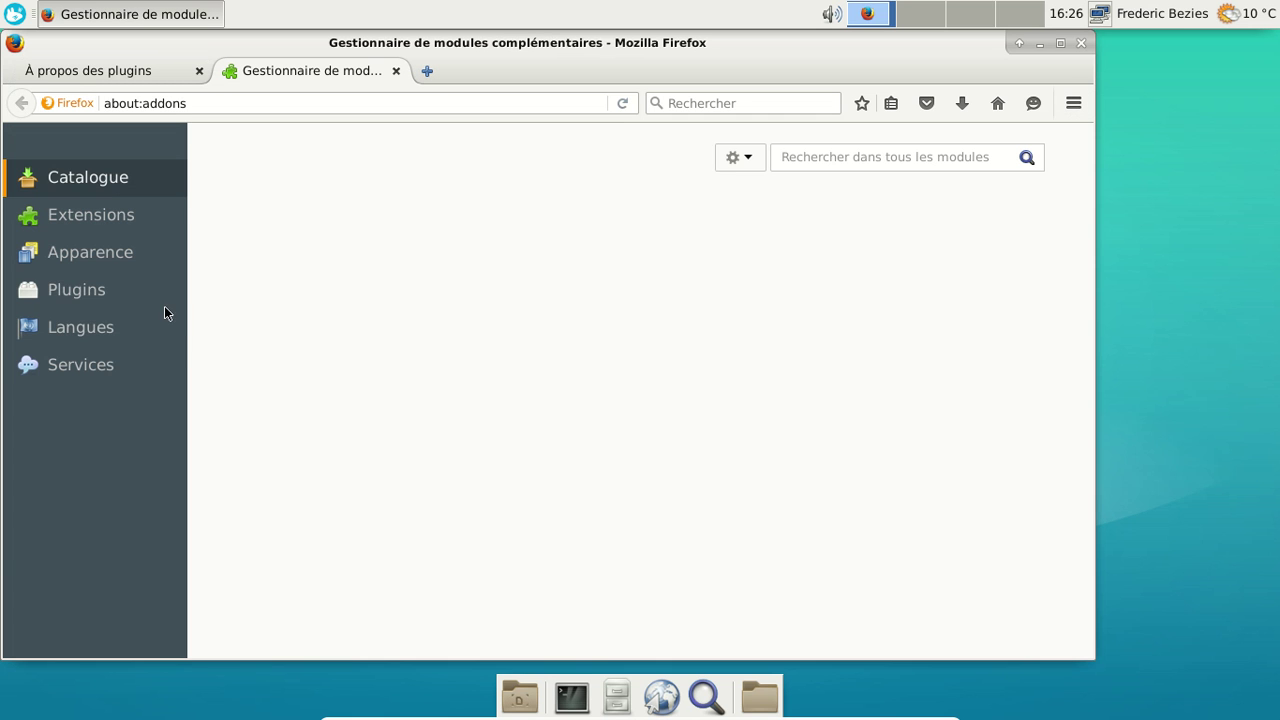
{"action": "left_click", "coordinate": [126, 288]}
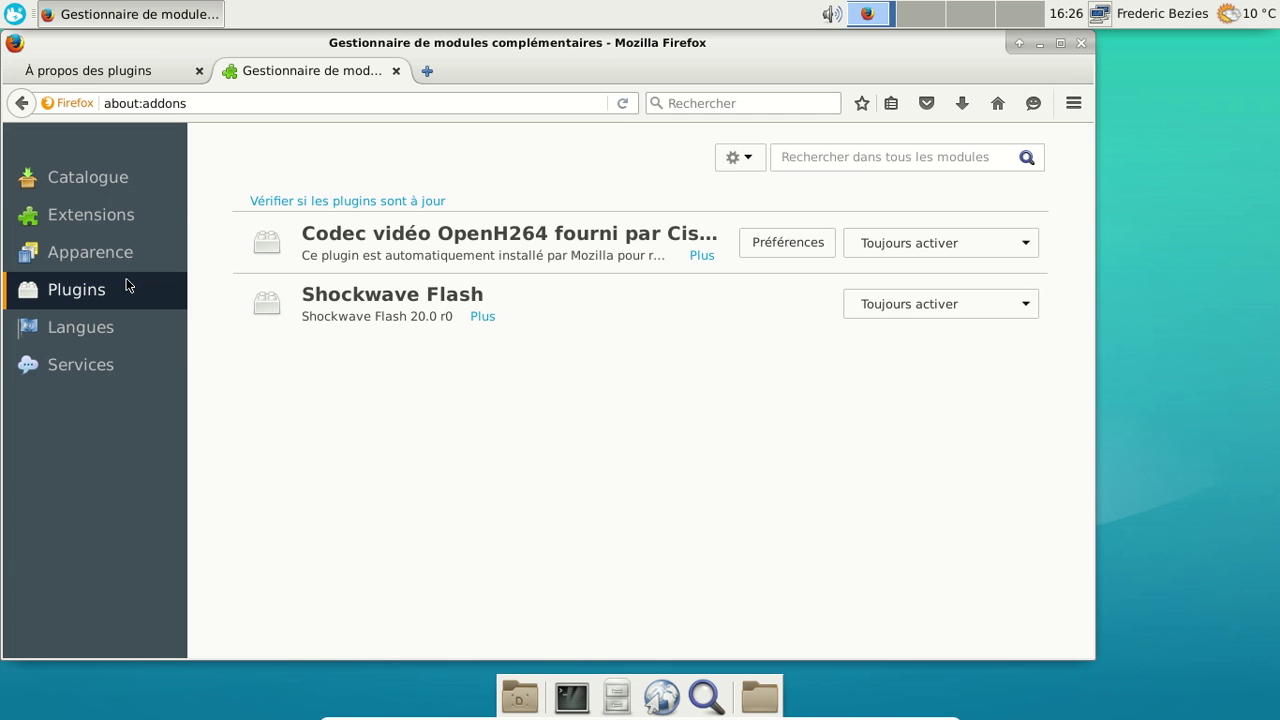
Step: Set the Shockwave Flash plugin to Demander pour activer and restore it to Toujours activer
{"action": "left_click", "coordinate": [915, 304]}
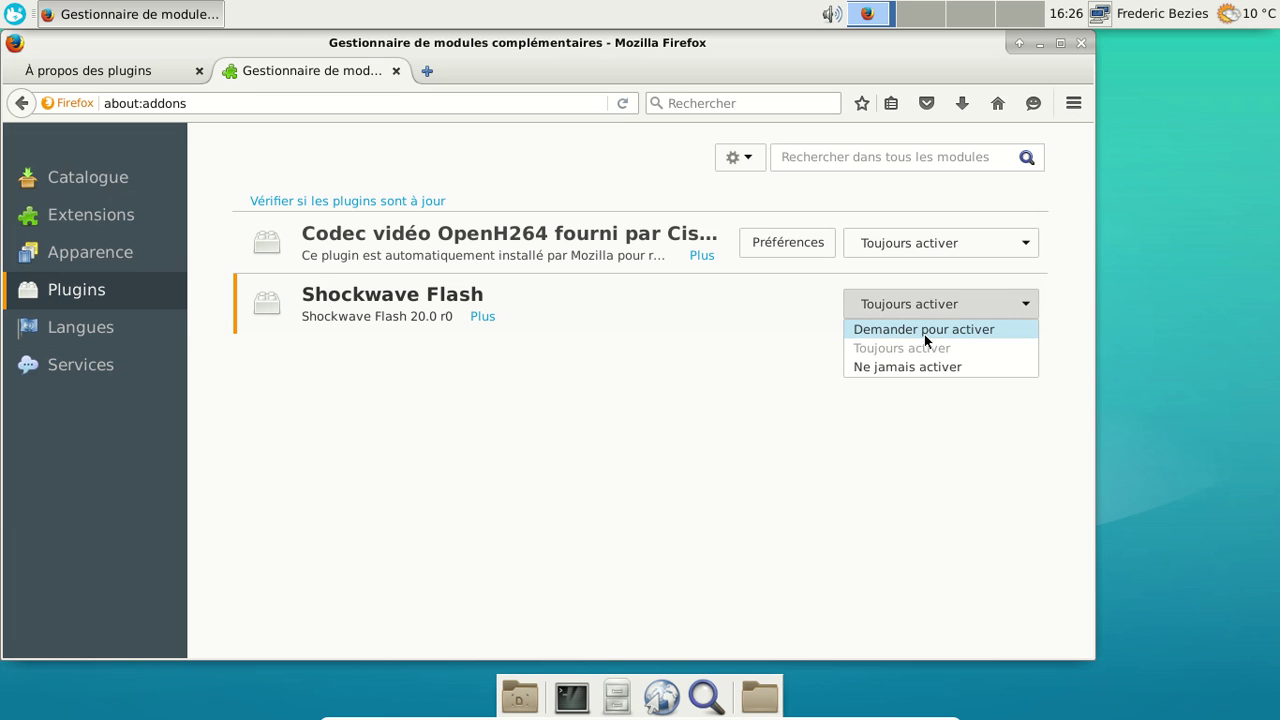
{"action": "left_click", "coordinate": [924, 336]}
{"action": "left_click", "coordinate": [912, 308]}
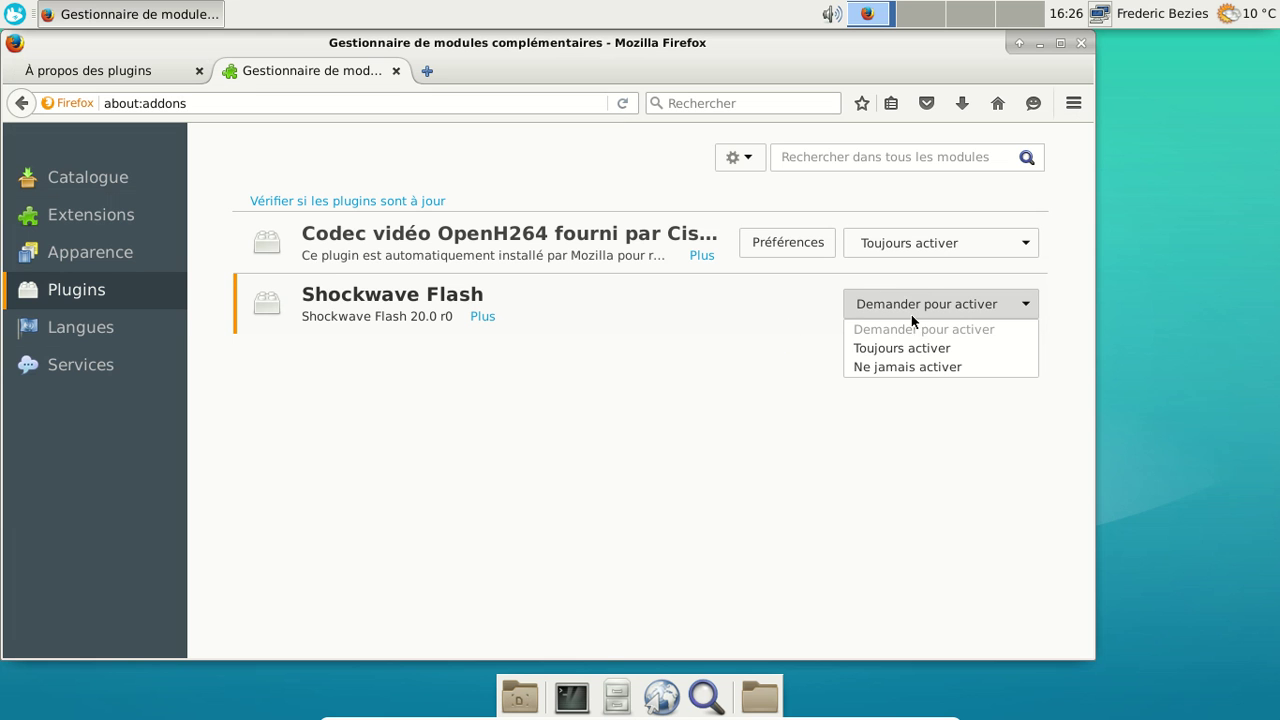
{"action": "left_click", "coordinate": [913, 347]}
Step: Open Mozilla's plugin update check, close the other tabs, and examine the plugin status
{"action": "left_click", "coordinate": [324, 98]}
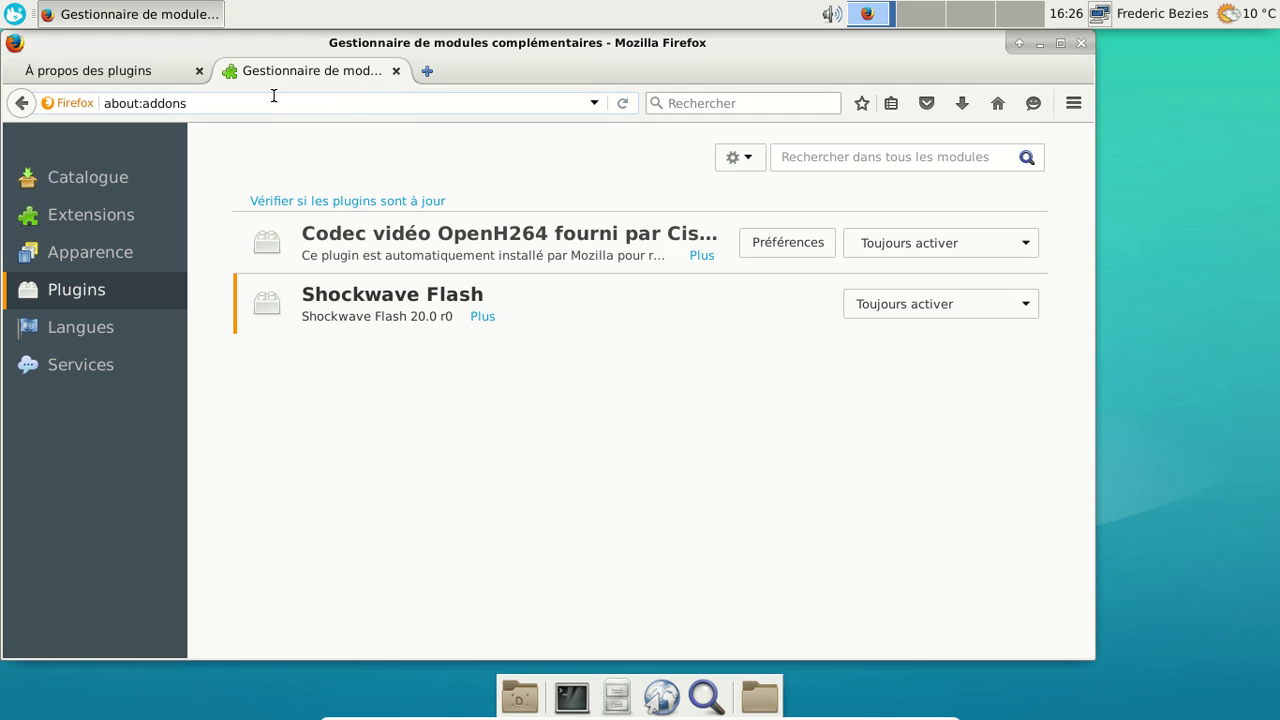
{"action": "left_click", "coordinate": [434, 200]}
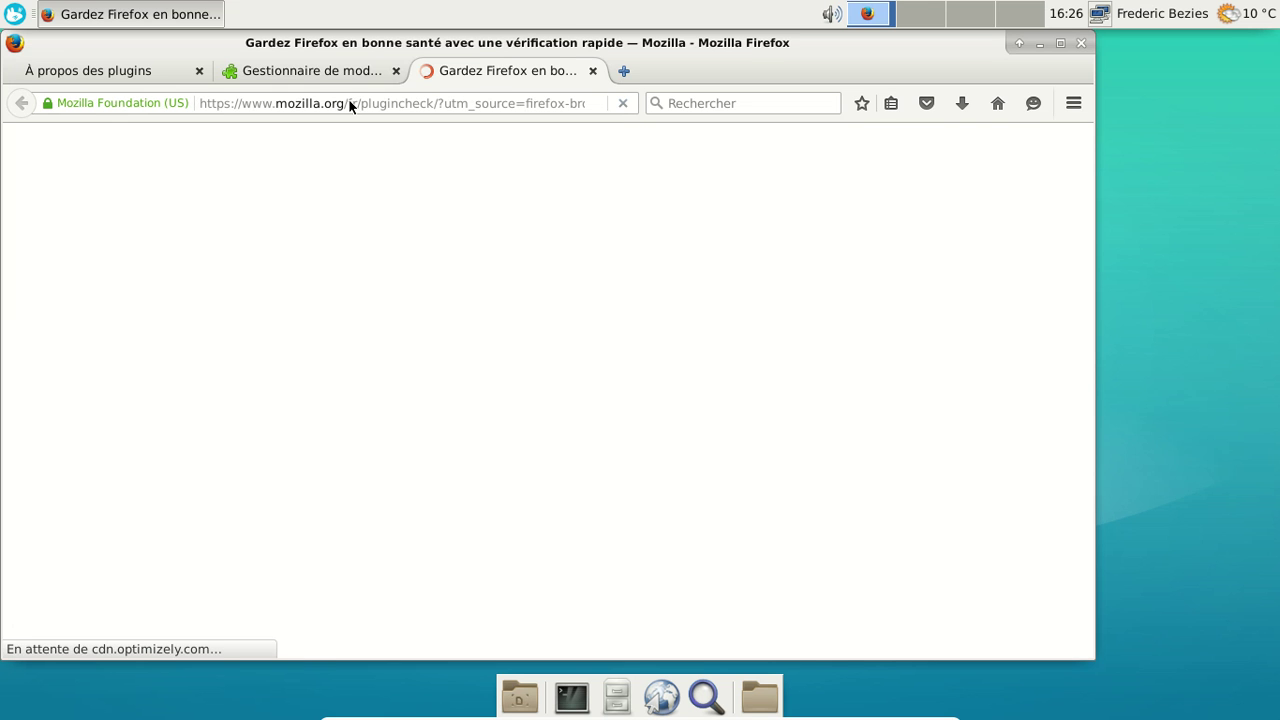
{"action": "left_click", "coordinate": [395, 70]}
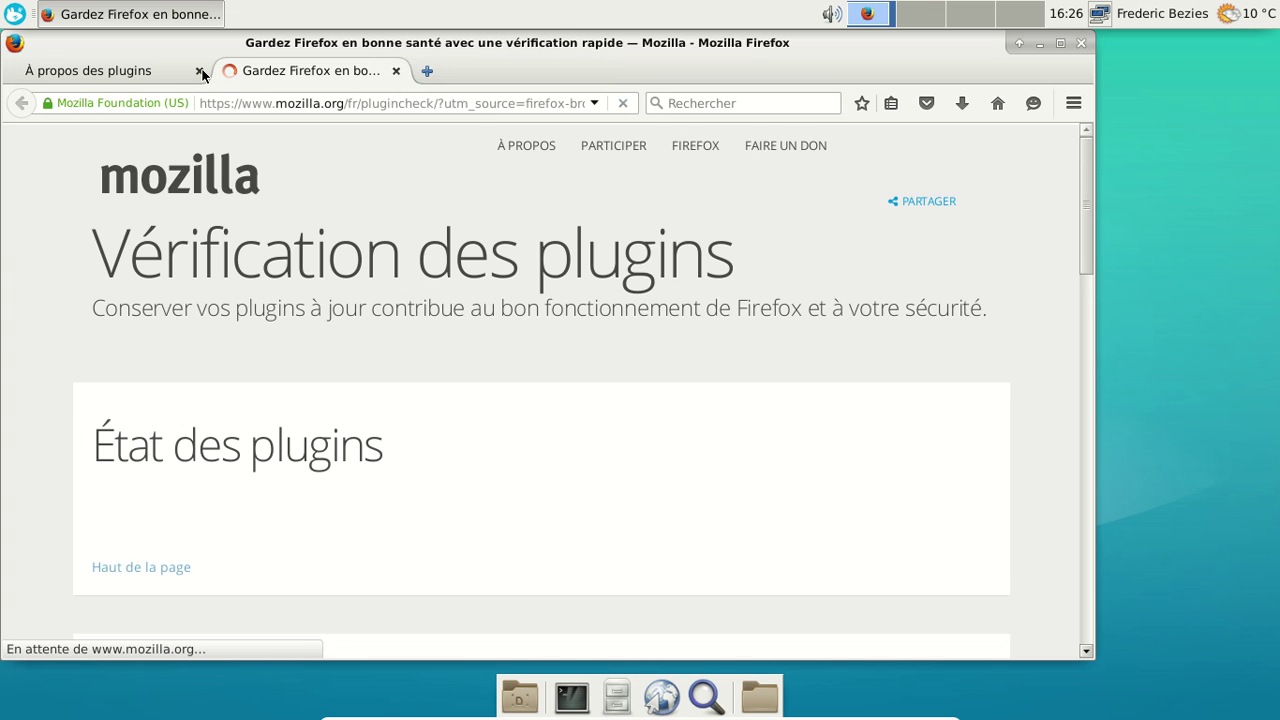
{"action": "left_click", "coordinate": [199, 71]}
{"action": "scroll", "coordinate": [603, 294], "scroll_direction": "down", "scroll_amount": 4}
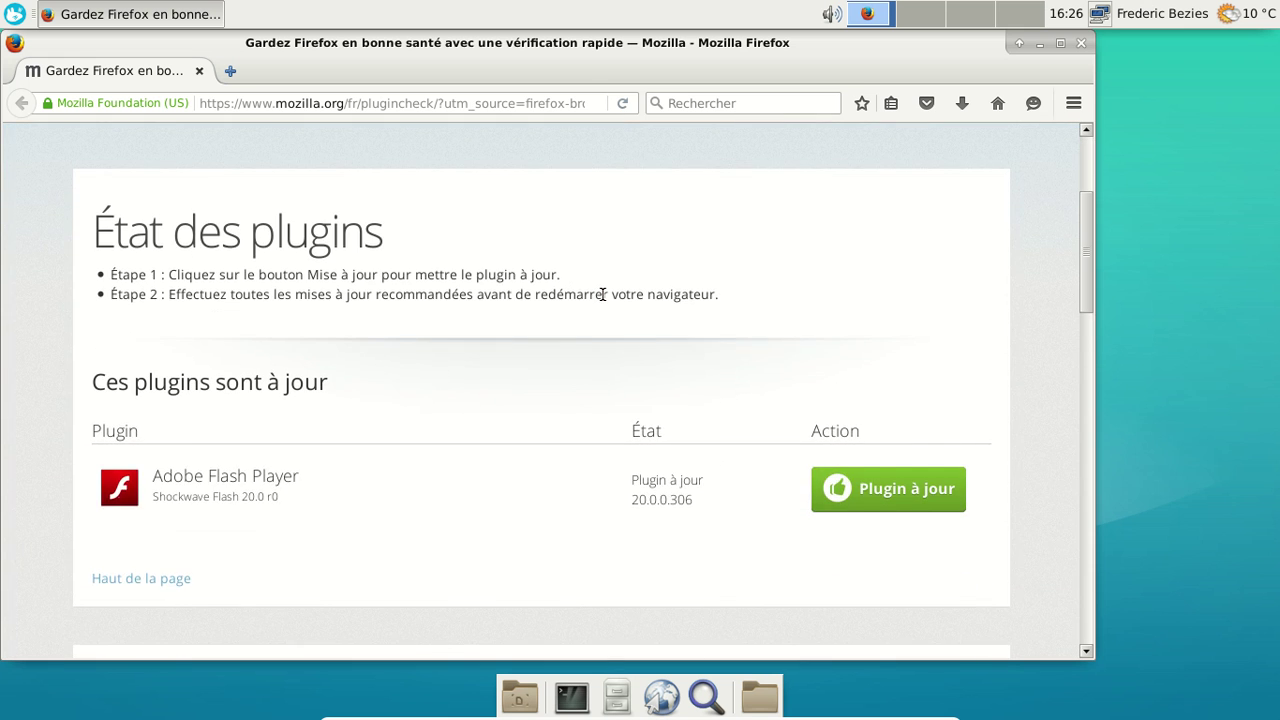
{"action": "scroll", "coordinate": [603, 294], "scroll_direction": "down", "scroll_amount": 6}
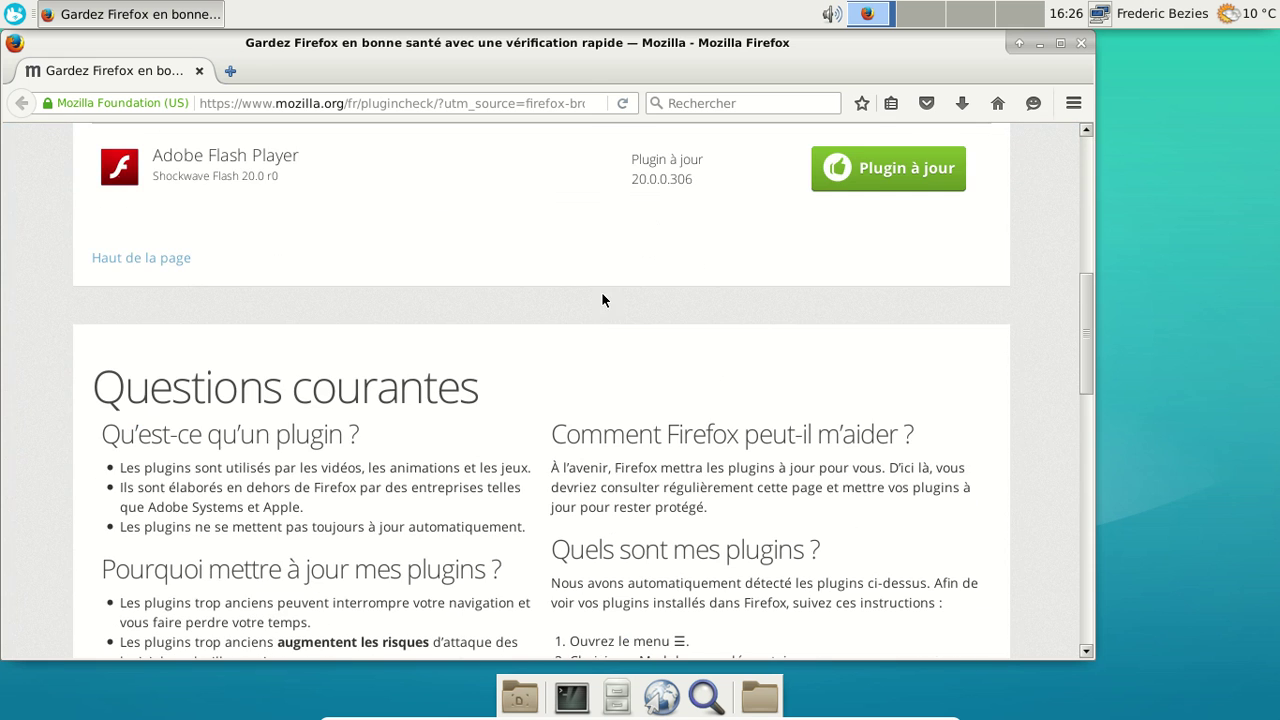
Step: Close the plugin check page and quit Firefox
{"action": "left_click", "coordinate": [231, 71]}
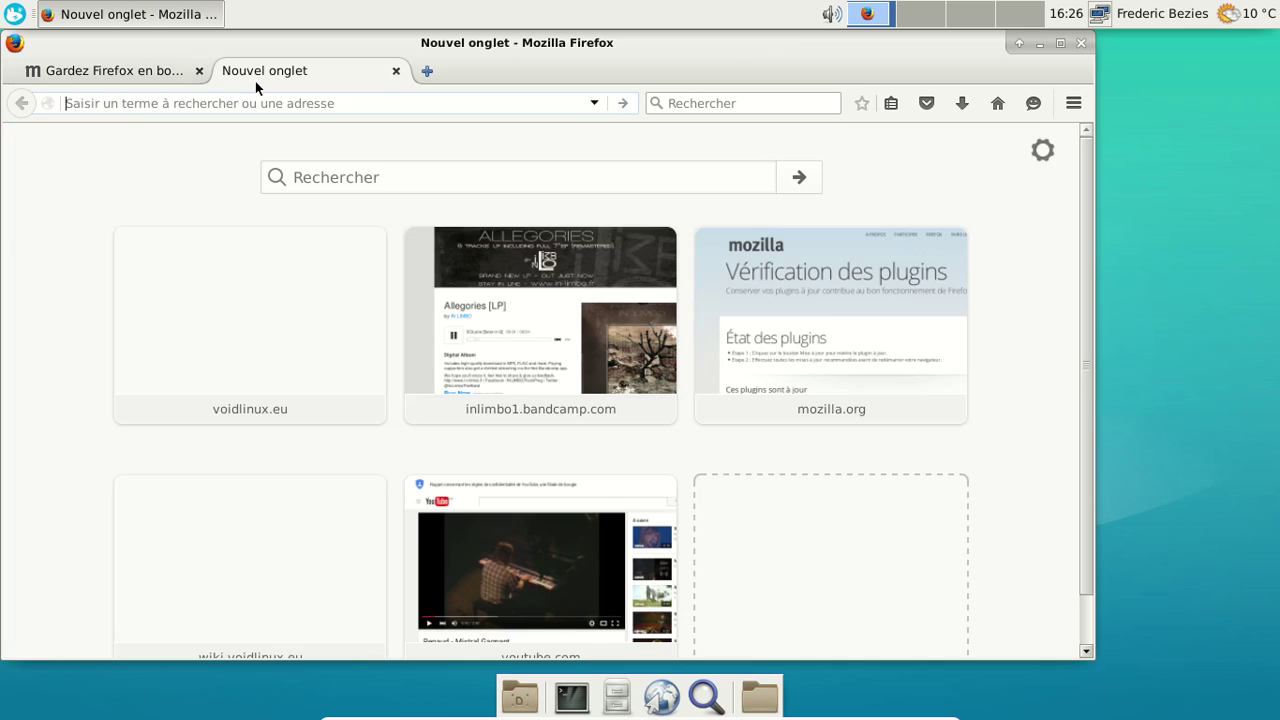
{"action": "left_click", "coordinate": [199, 71]}
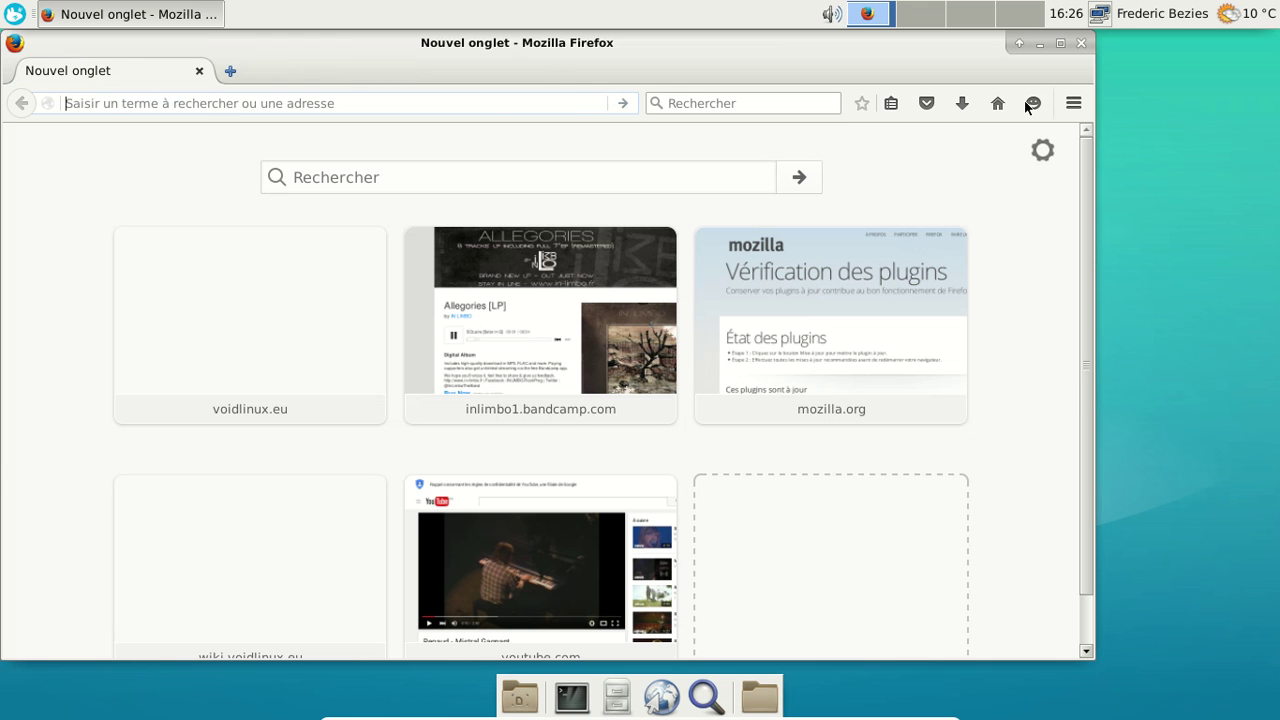
{"action": "left_click", "coordinate": [1083, 43]}
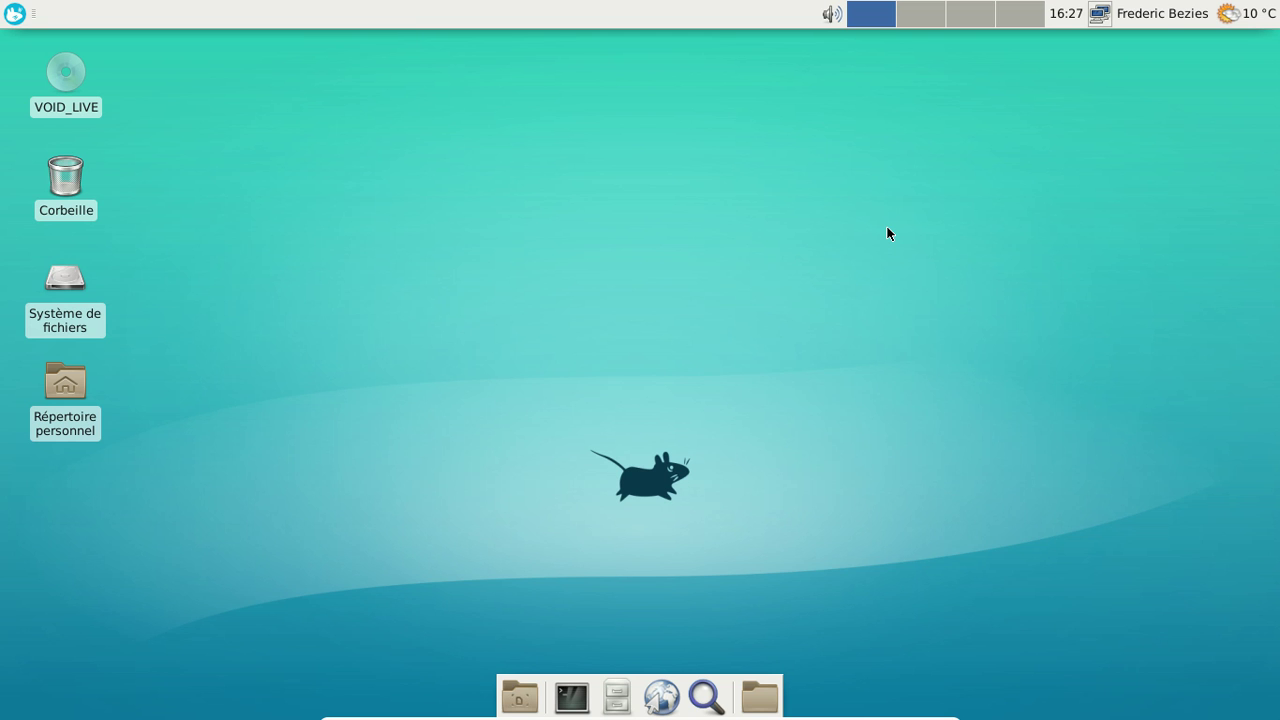
Step: Shut down the virtual machine and confirm the shutdown
{"action": "left_click", "coordinate": [1170, 13]}
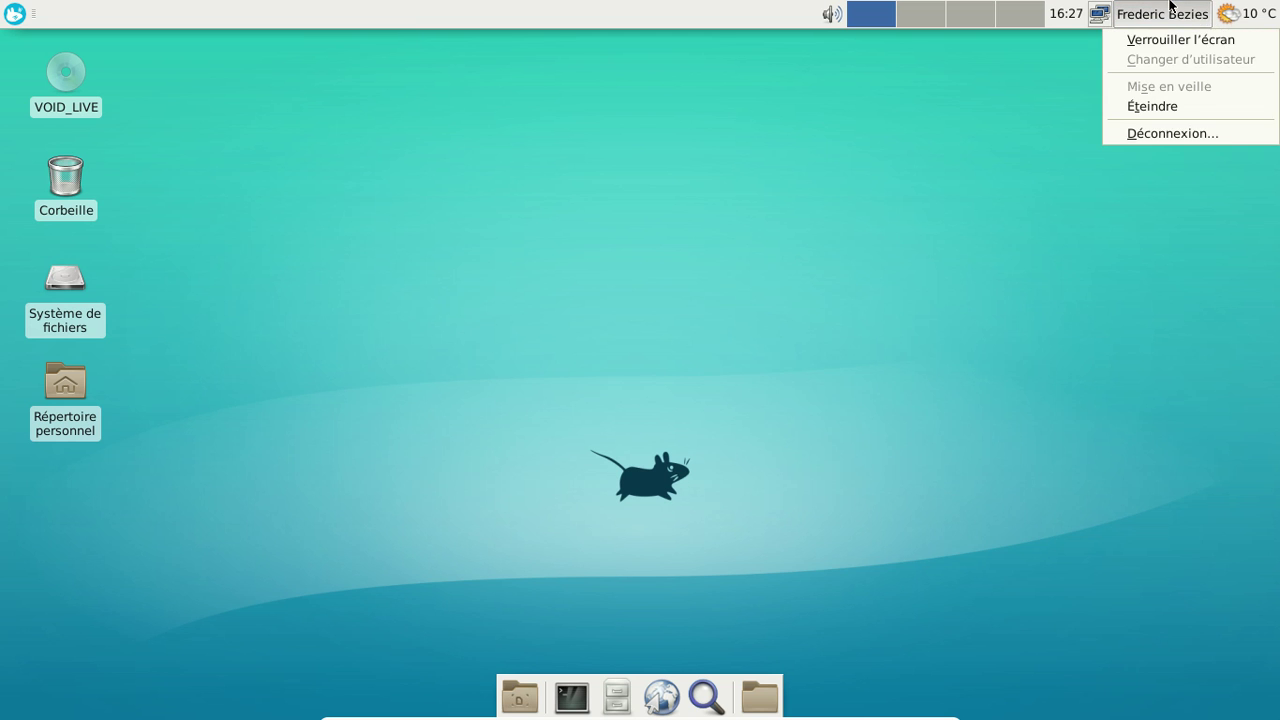
{"action": "left_click", "coordinate": [1155, 110]}
{"action": "left_click", "coordinate": [788, 396]}
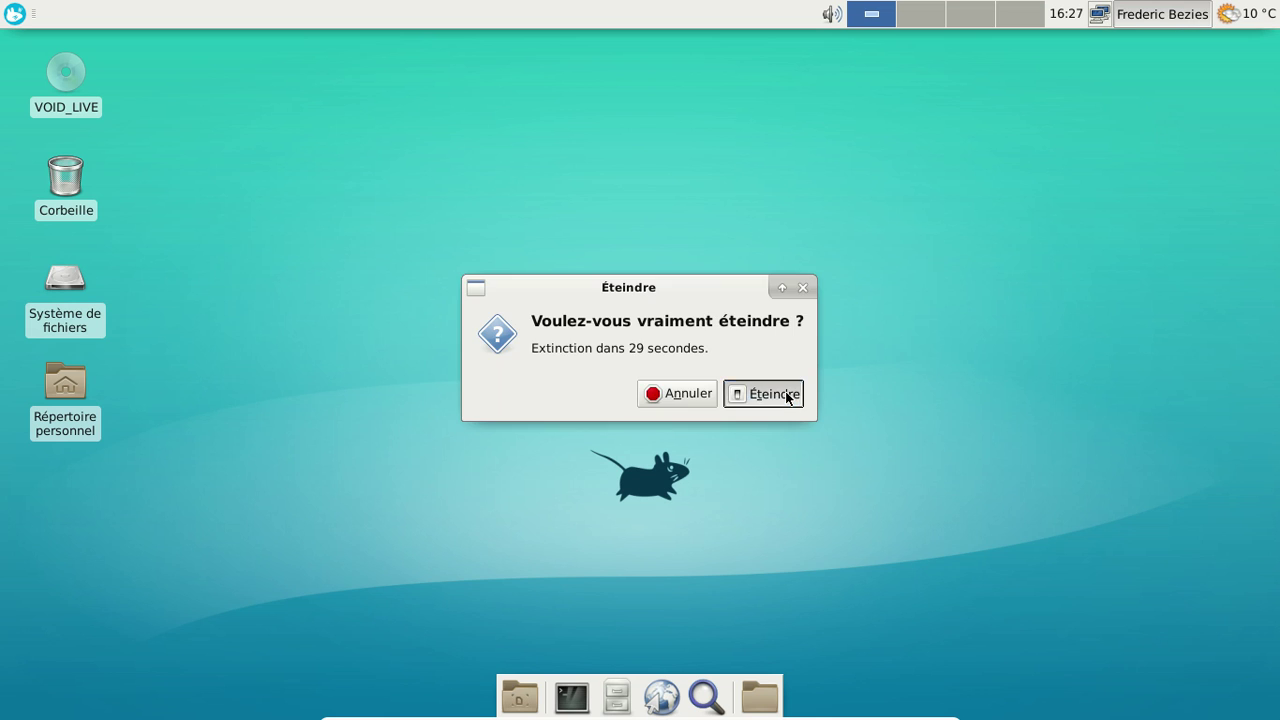